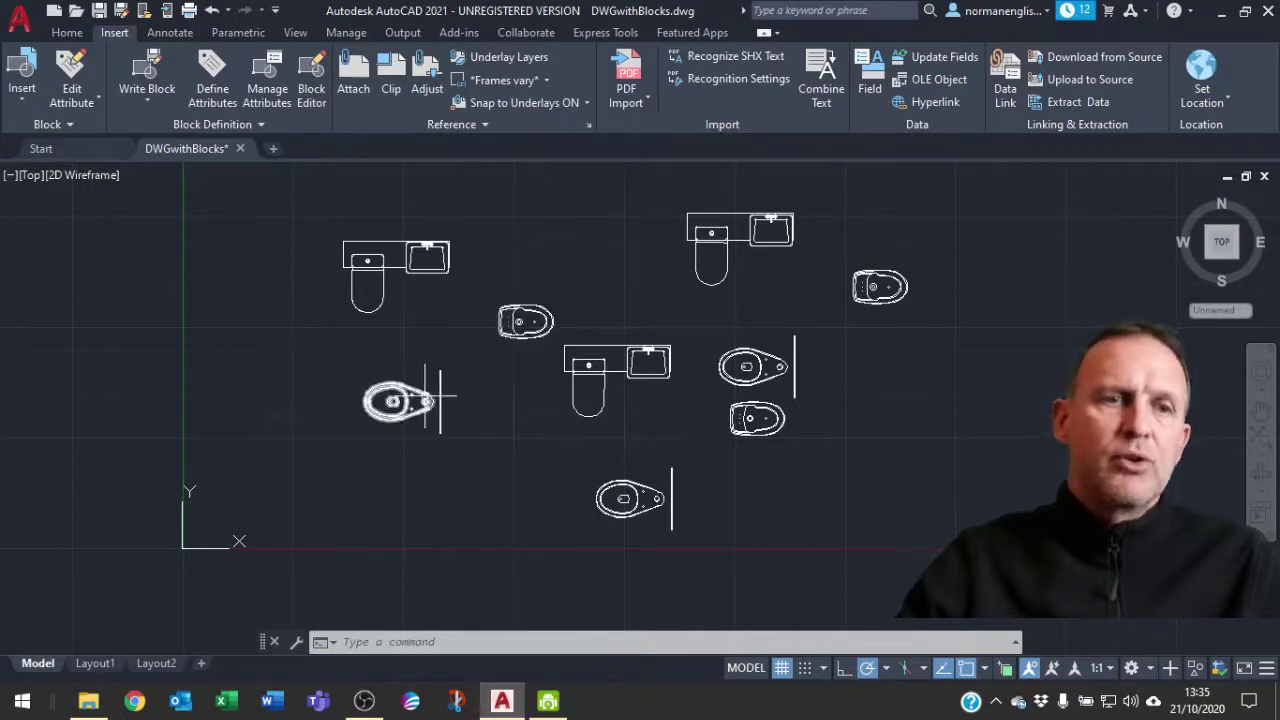
Step: Review the block definitions available in the drawing and the block files in the CAD Block Library folder
{"action": "left_click", "coordinate": [22, 80]}
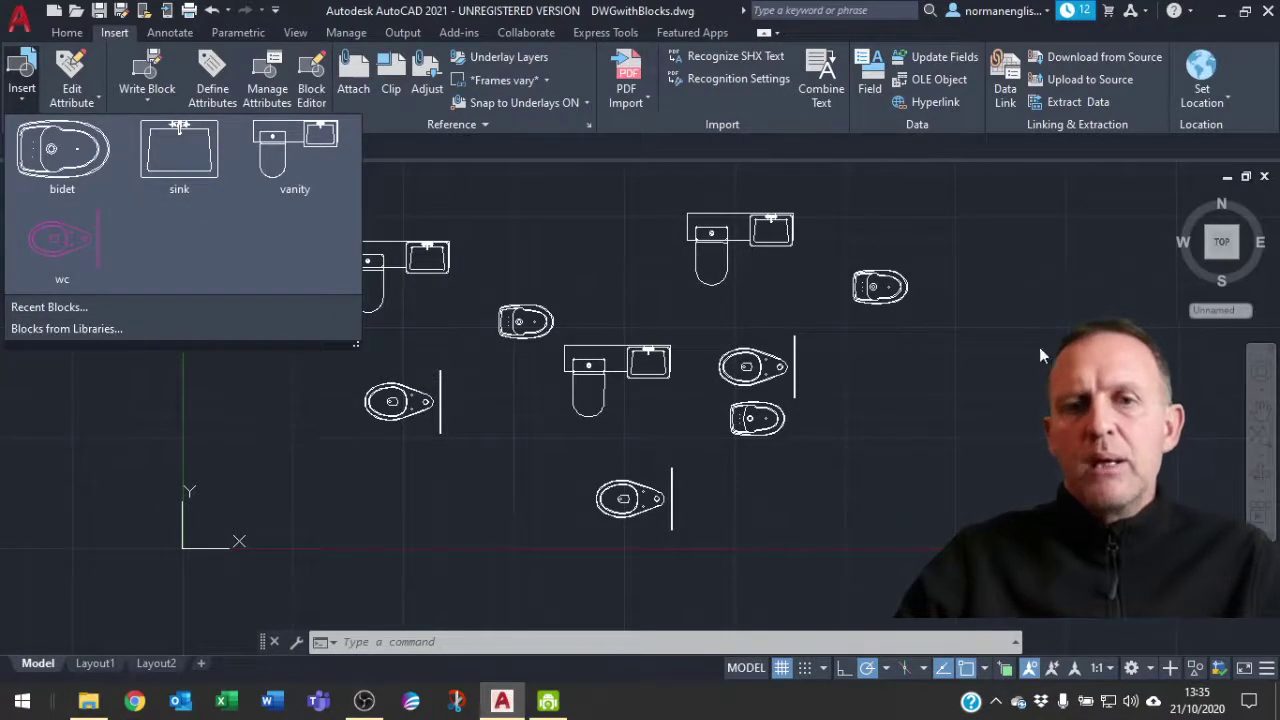
{"action": "left_click", "coordinate": [461, 514]}
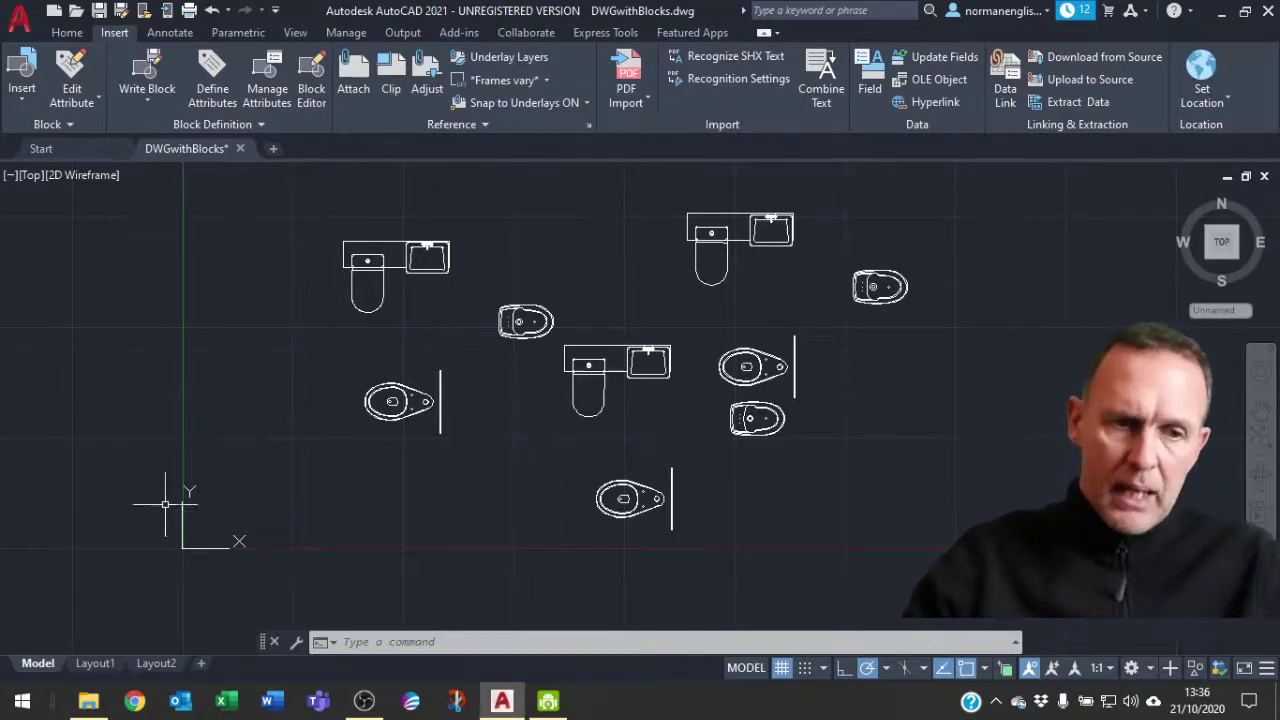
{"action": "left_click", "coordinate": [88, 701]}
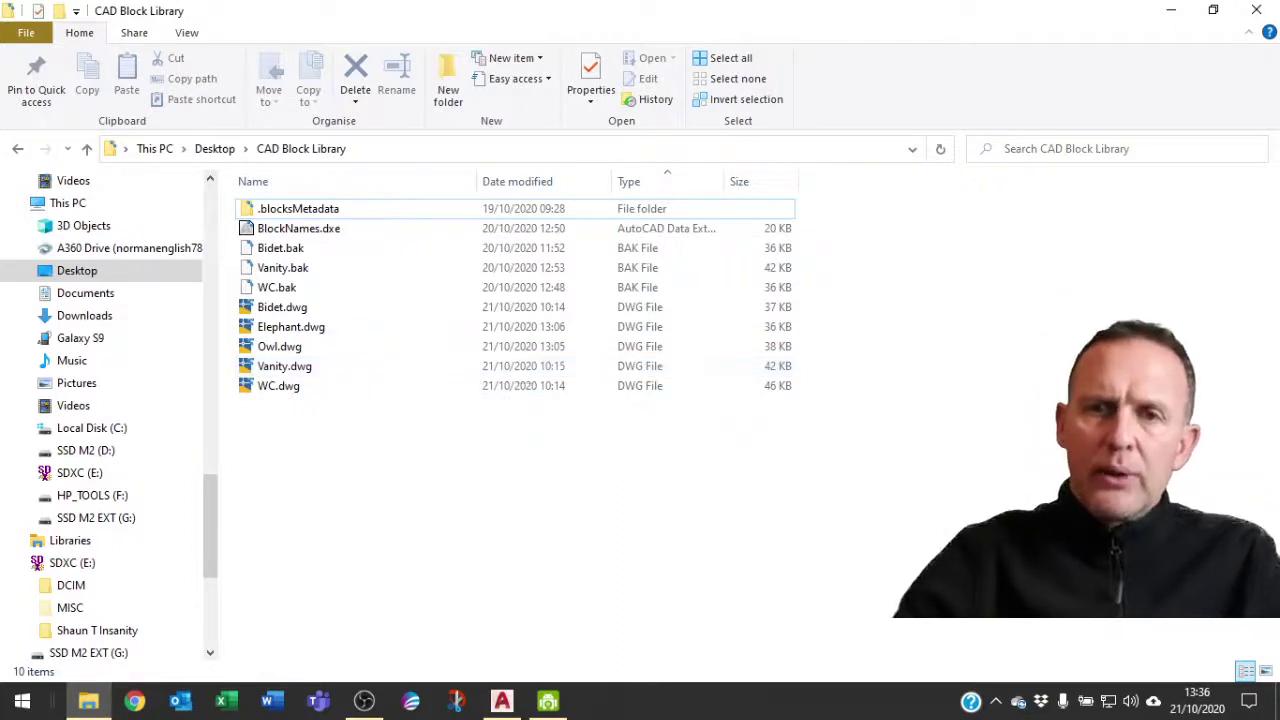
{"action": "left_click", "coordinate": [1171, 12]}
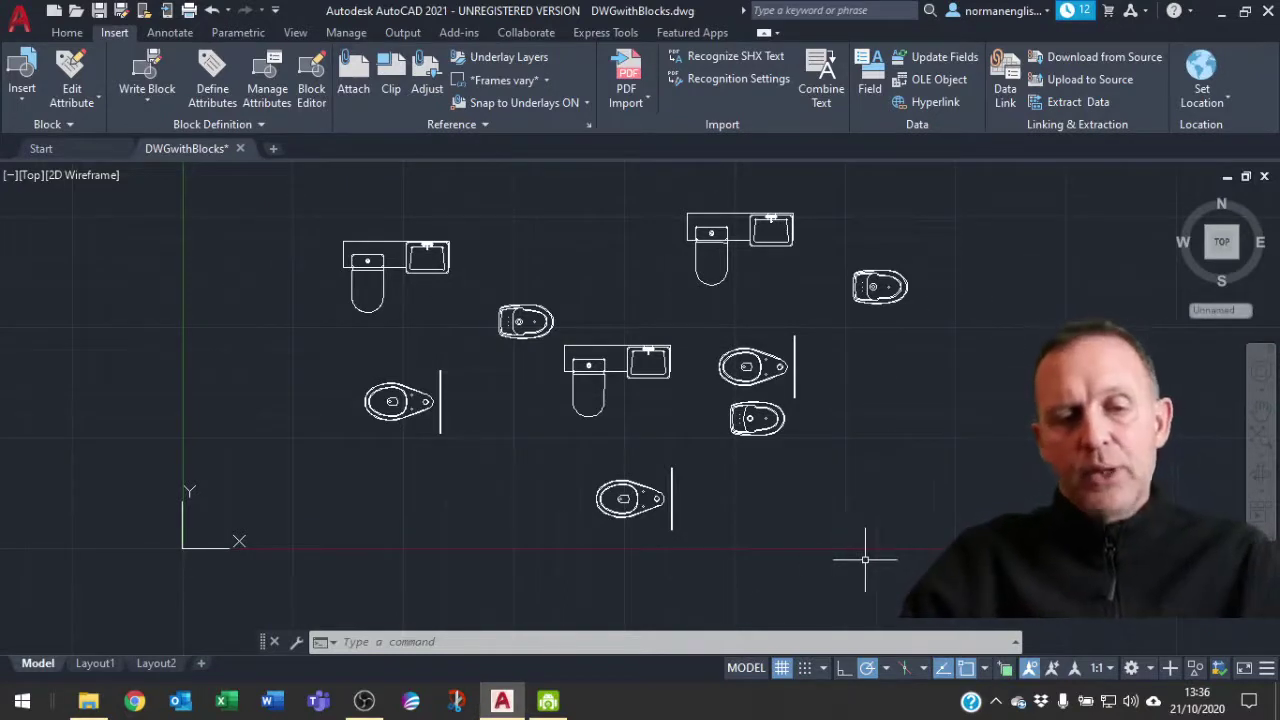
{"action": "left_click", "coordinate": [86, 704]}
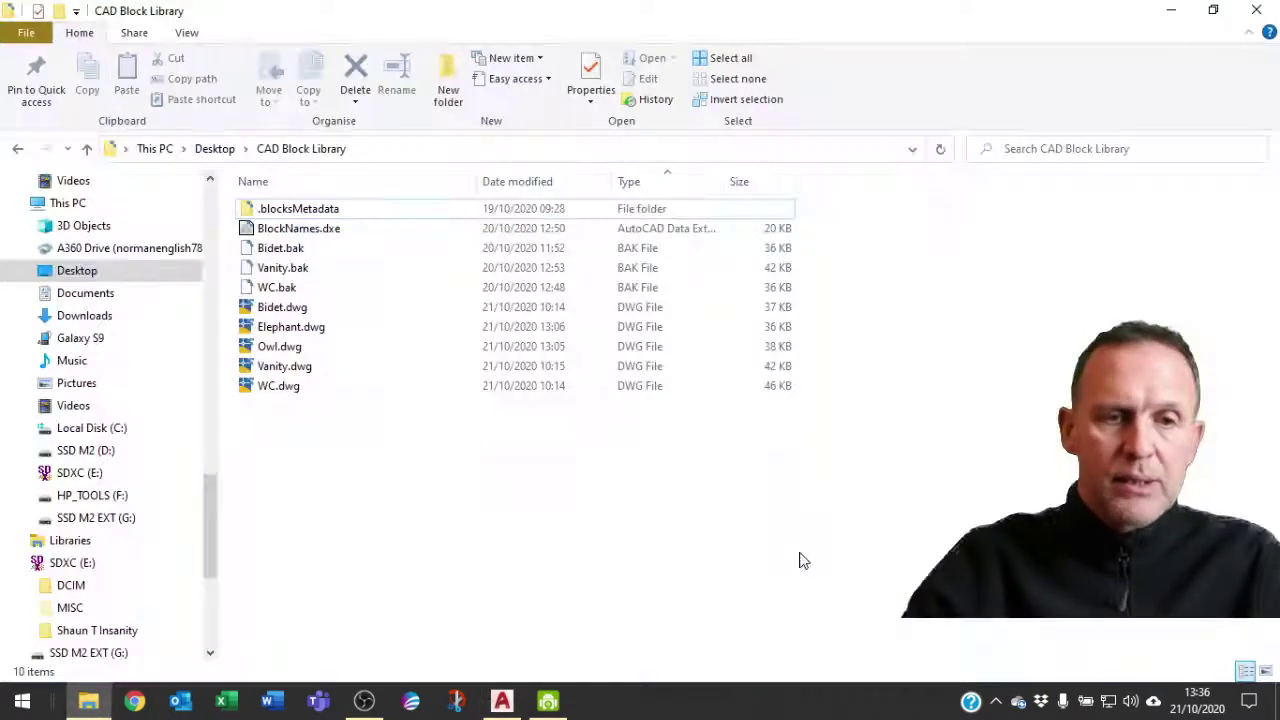
{"action": "left_click", "coordinate": [1174, 10]}
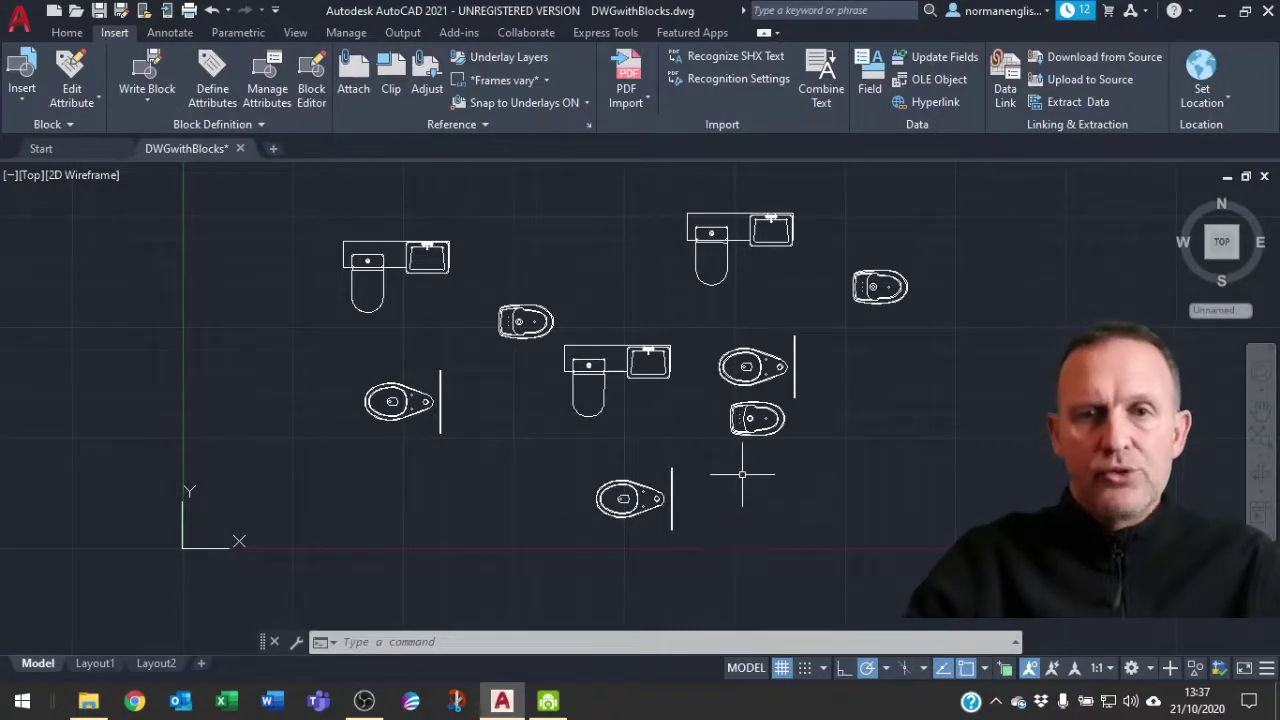
Step: Create a new data extraction saved over BlockNames.dxe on the Desktop, with the current drawing as the data source
{"action": "left_click", "coordinate": [1069, 104]}
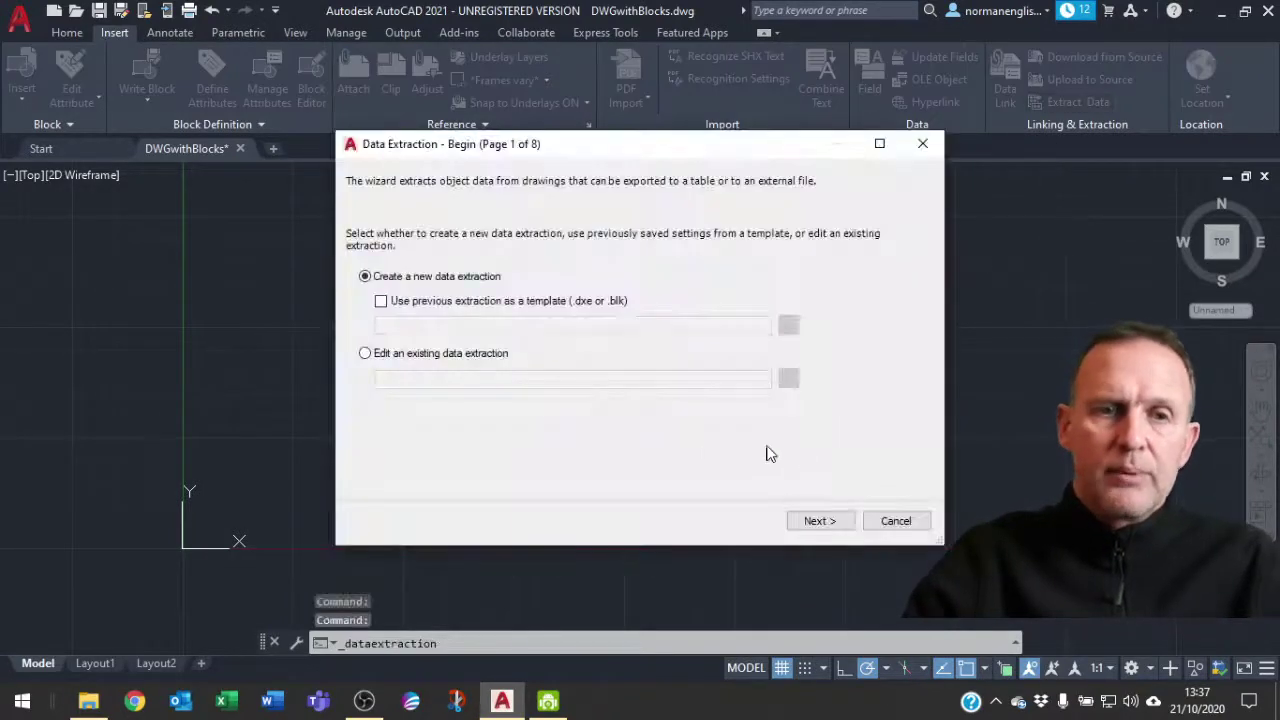
{"action": "left_click", "coordinate": [818, 521]}
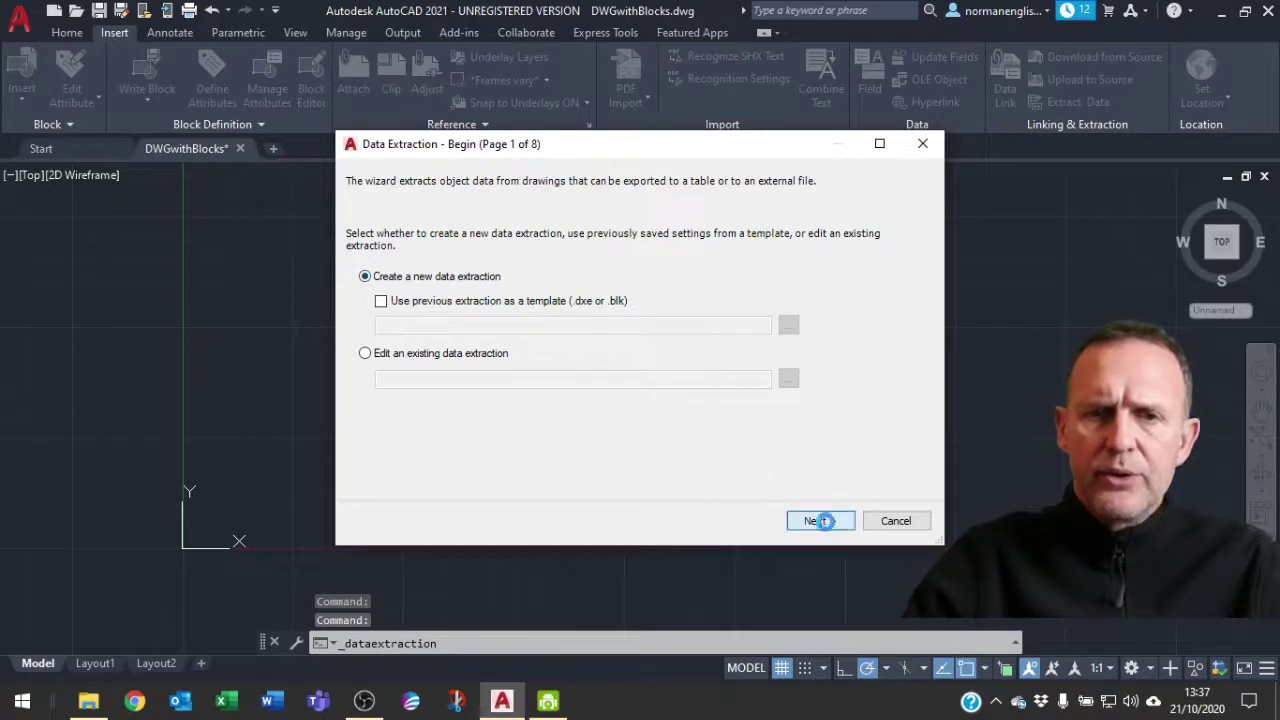
{"action": "left_click", "coordinate": [528, 234]}
{"action": "left_click", "coordinate": [880, 525]}
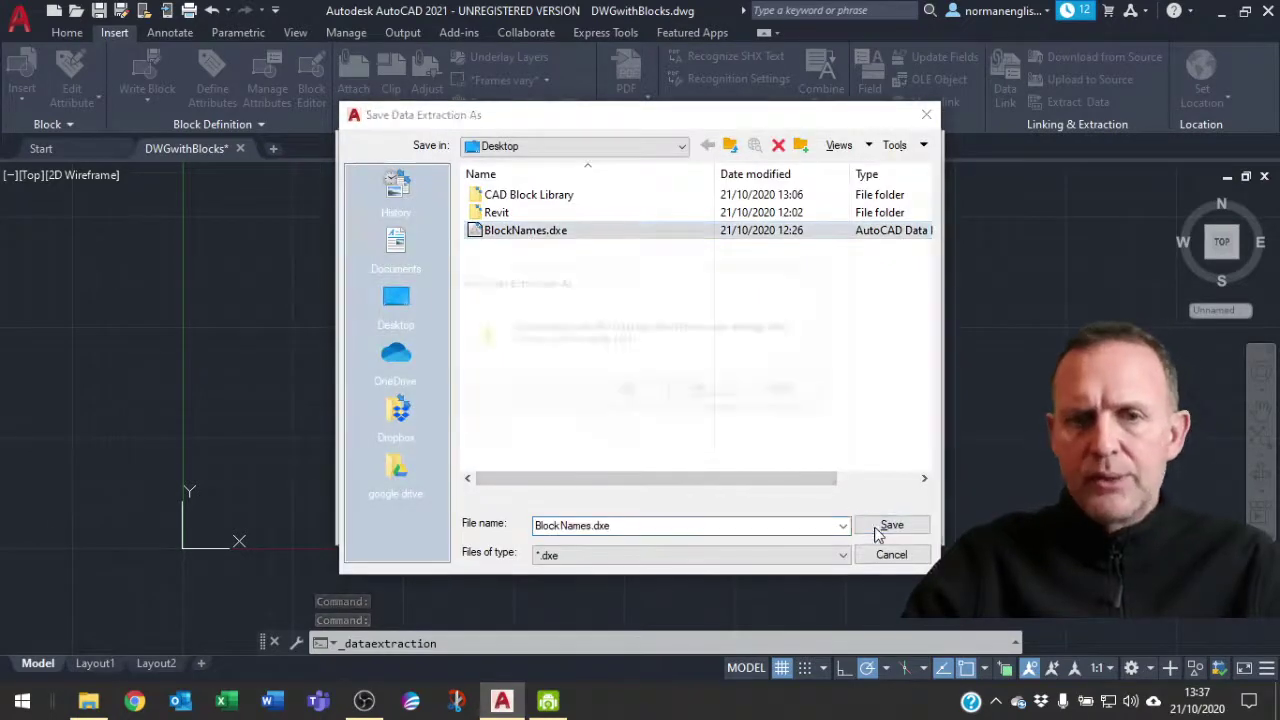
{"action": "left_click", "coordinate": [627, 392]}
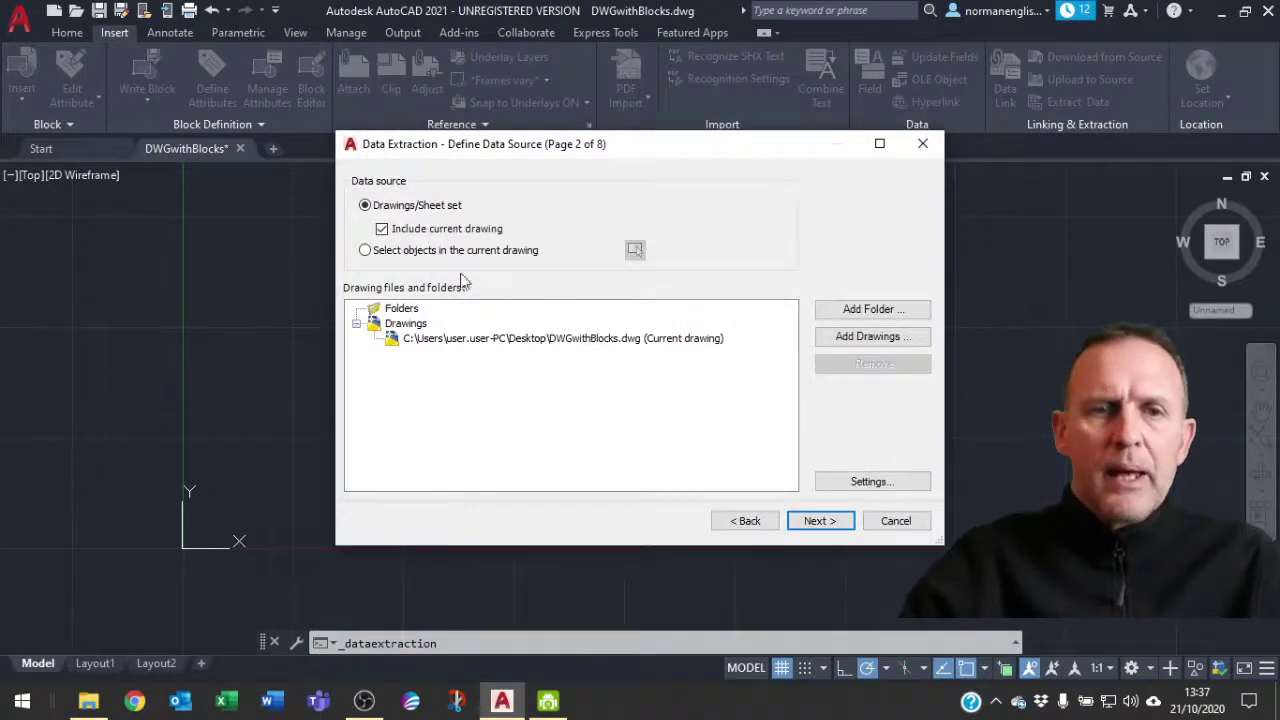
{"action": "left_click", "coordinate": [820, 521]}
Step: Limit the extraction objects to blocks, include those not in use, and select every listed block
{"action": "left_click", "coordinate": [362, 434]}
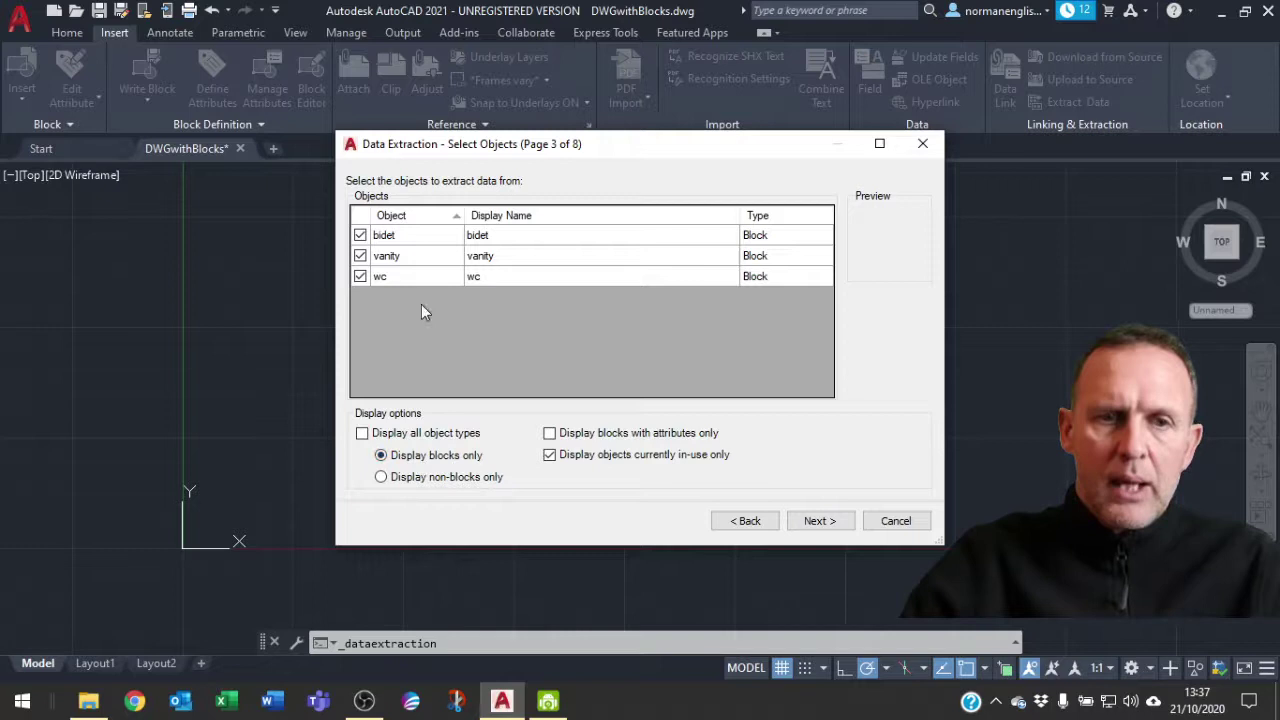
{"action": "left_click", "coordinate": [550, 456]}
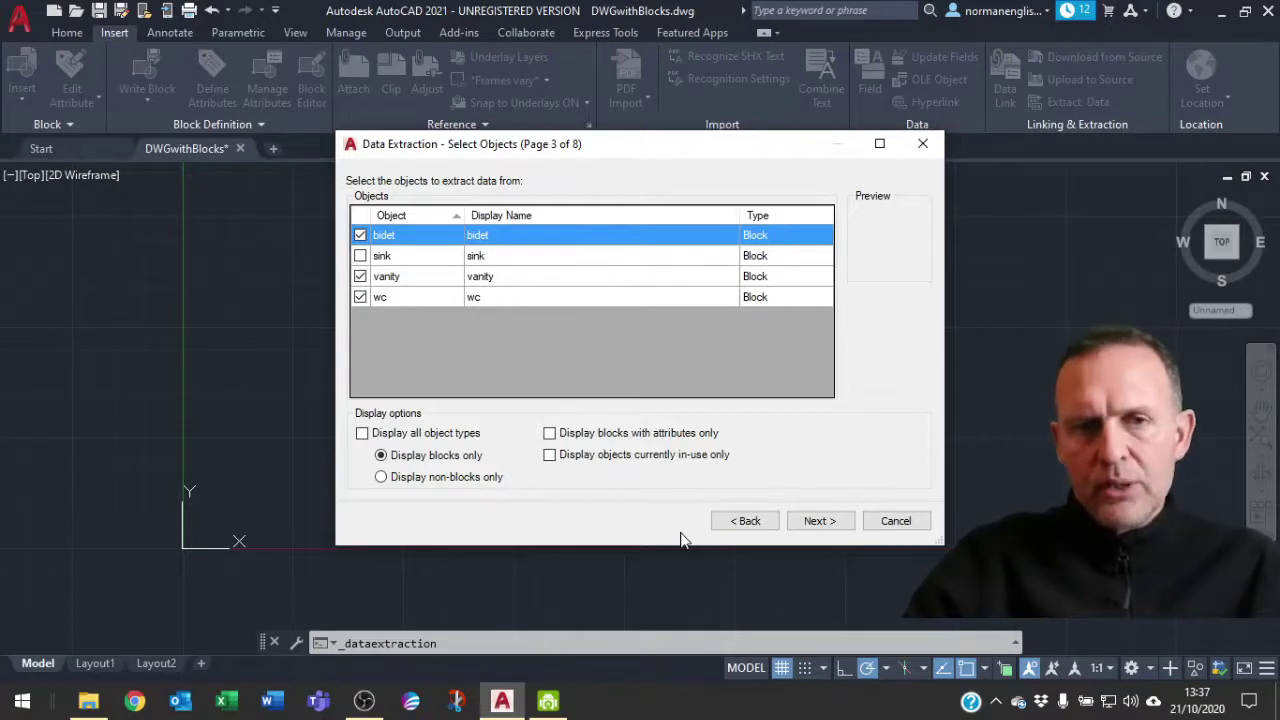
{"action": "right_click", "coordinate": [362, 261]}
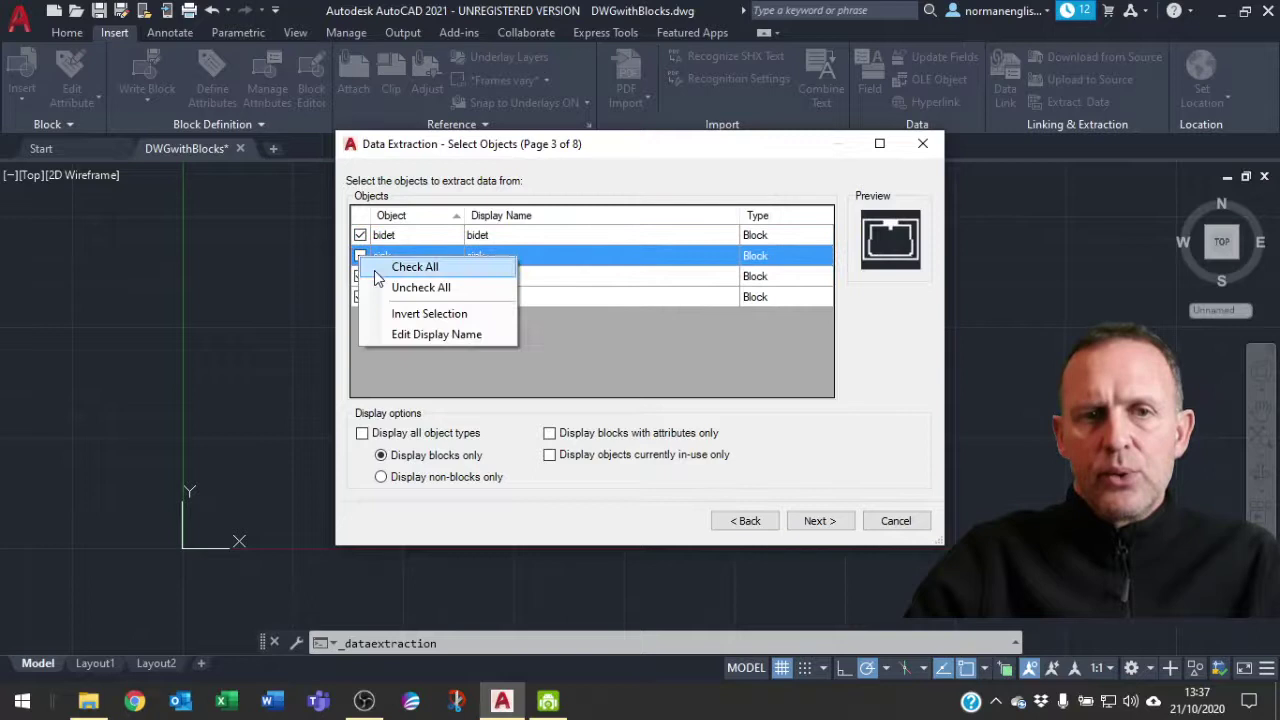
{"action": "left_click", "coordinate": [400, 265]}
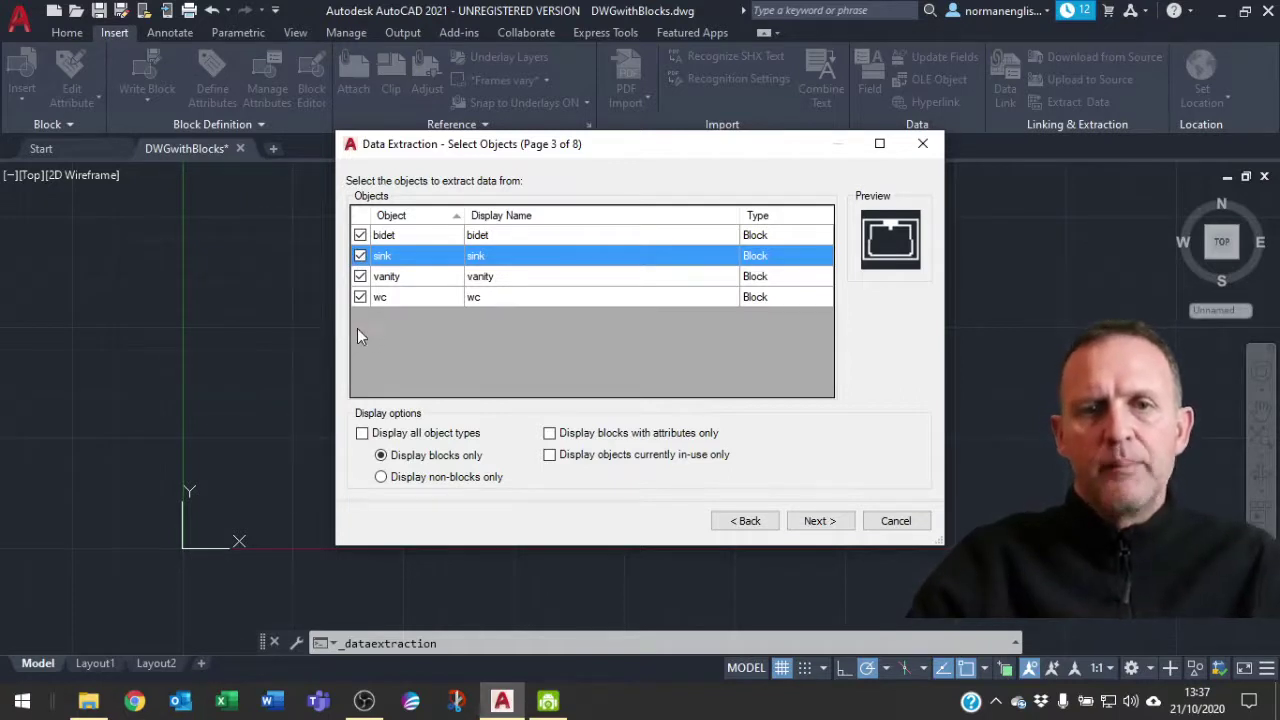
{"action": "left_click", "coordinate": [820, 521]}
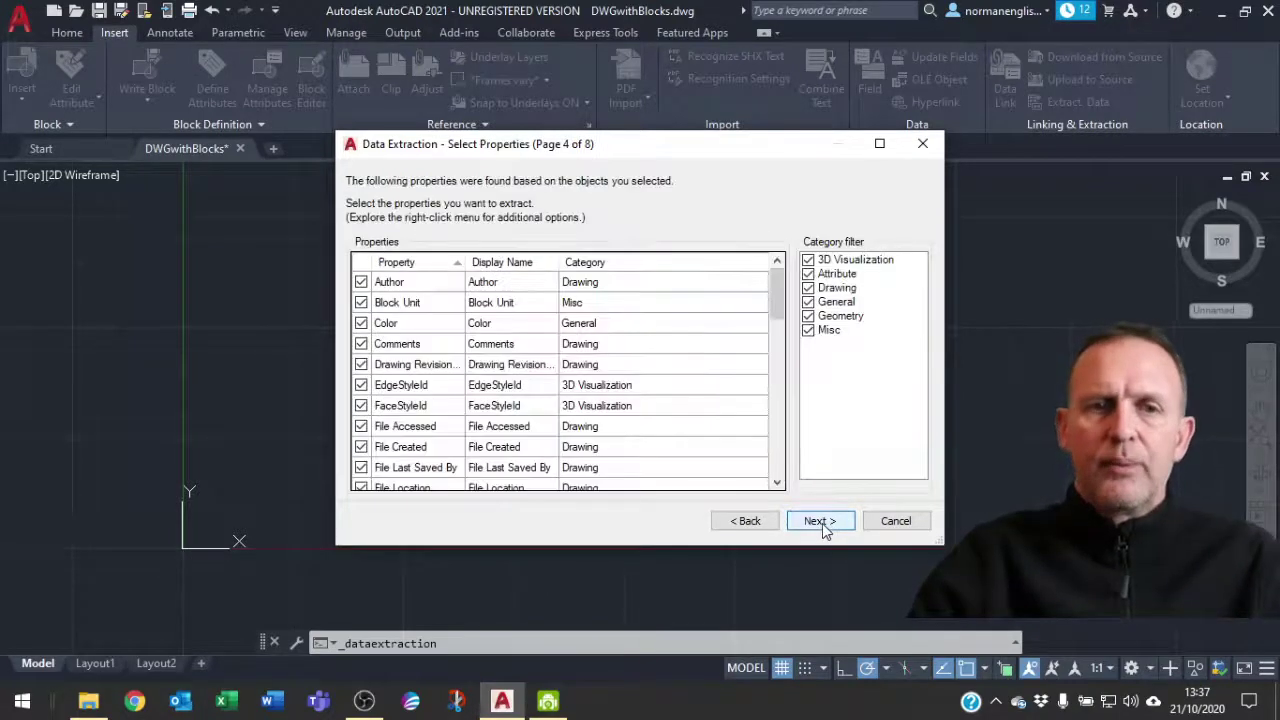
Step: Filter the properties to the Drawing category, extract only Author, and hide the count column in the refined data
{"action": "right_click", "coordinate": [812, 292]}
{"action": "left_click", "coordinate": [843, 322]}
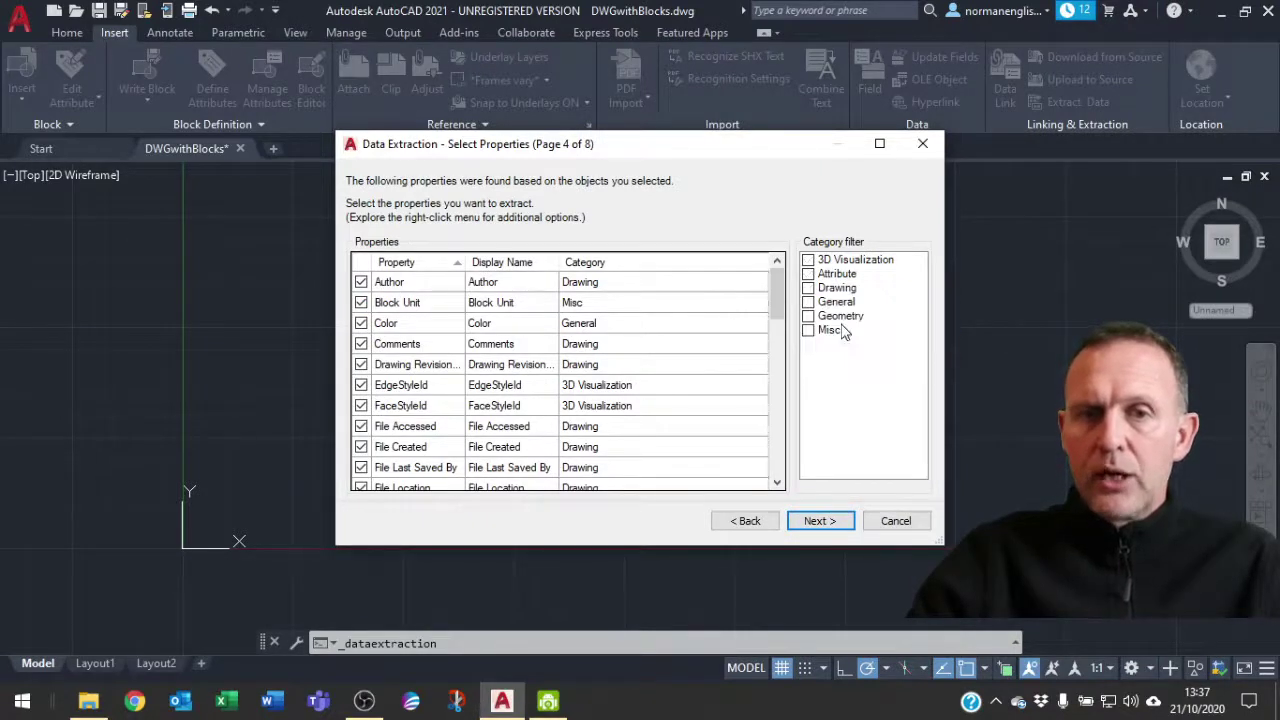
{"action": "left_click", "coordinate": [808, 288]}
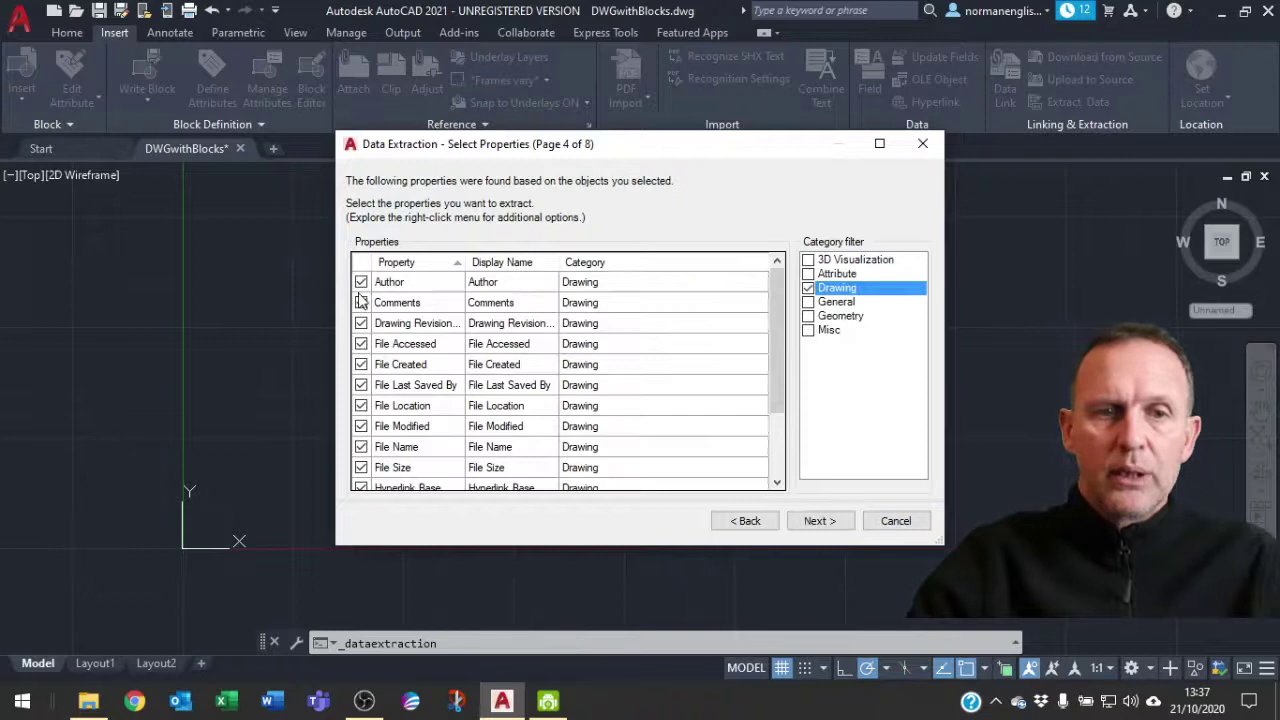
{"action": "right_click", "coordinate": [385, 300]}
{"action": "left_click", "coordinate": [393, 336]}
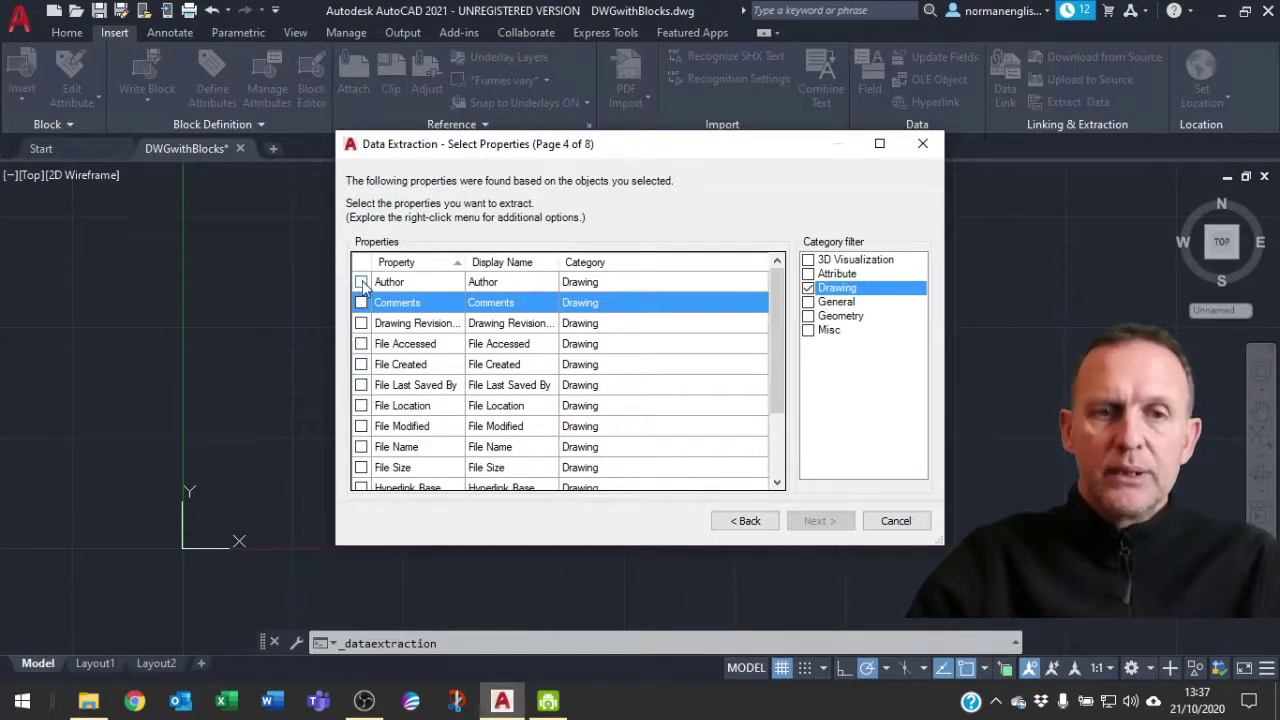
{"action": "left_click", "coordinate": [361, 282]}
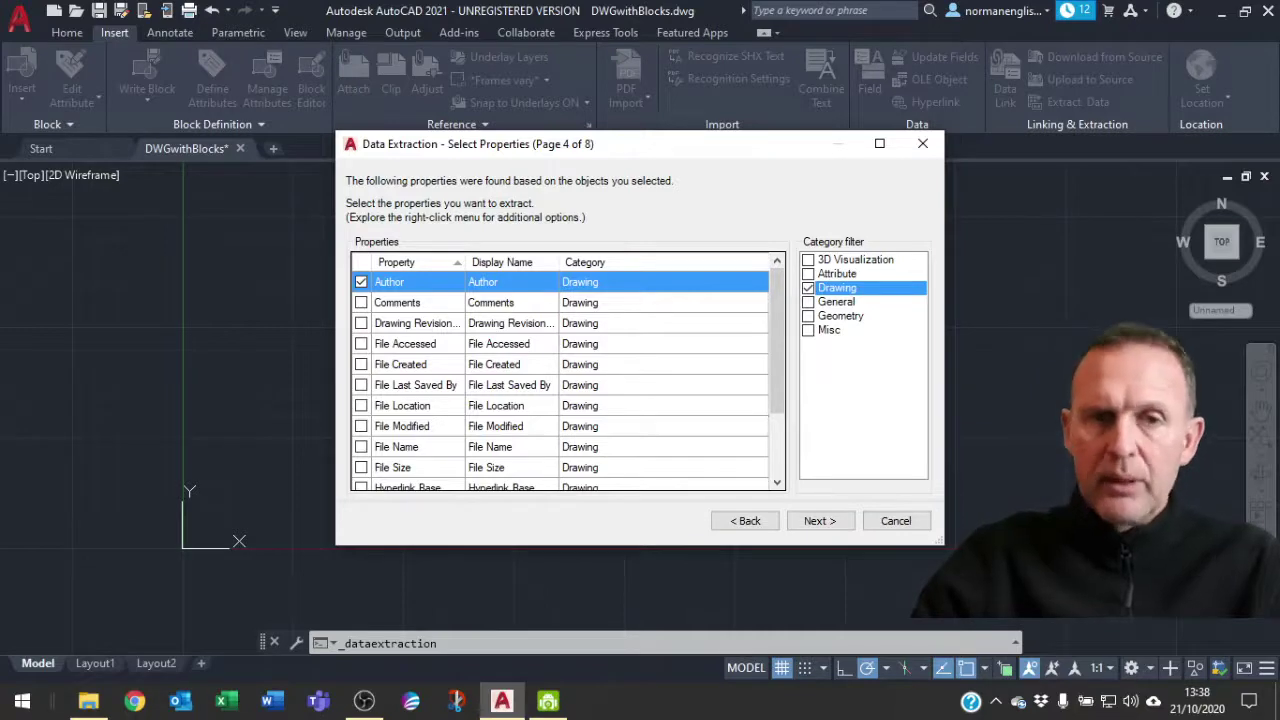
{"action": "left_click_drag", "start_coordinate": [547, 144], "coordinate": [586, 155]}
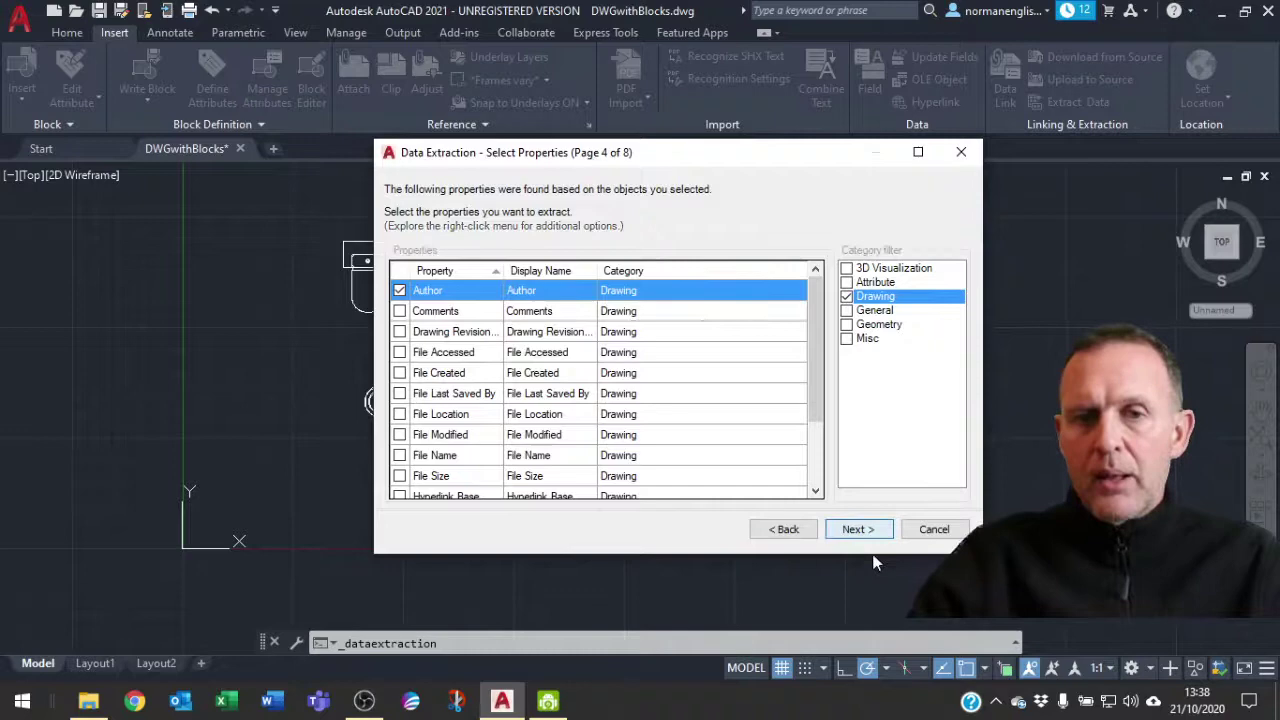
{"action": "left_click", "coordinate": [857, 536]}
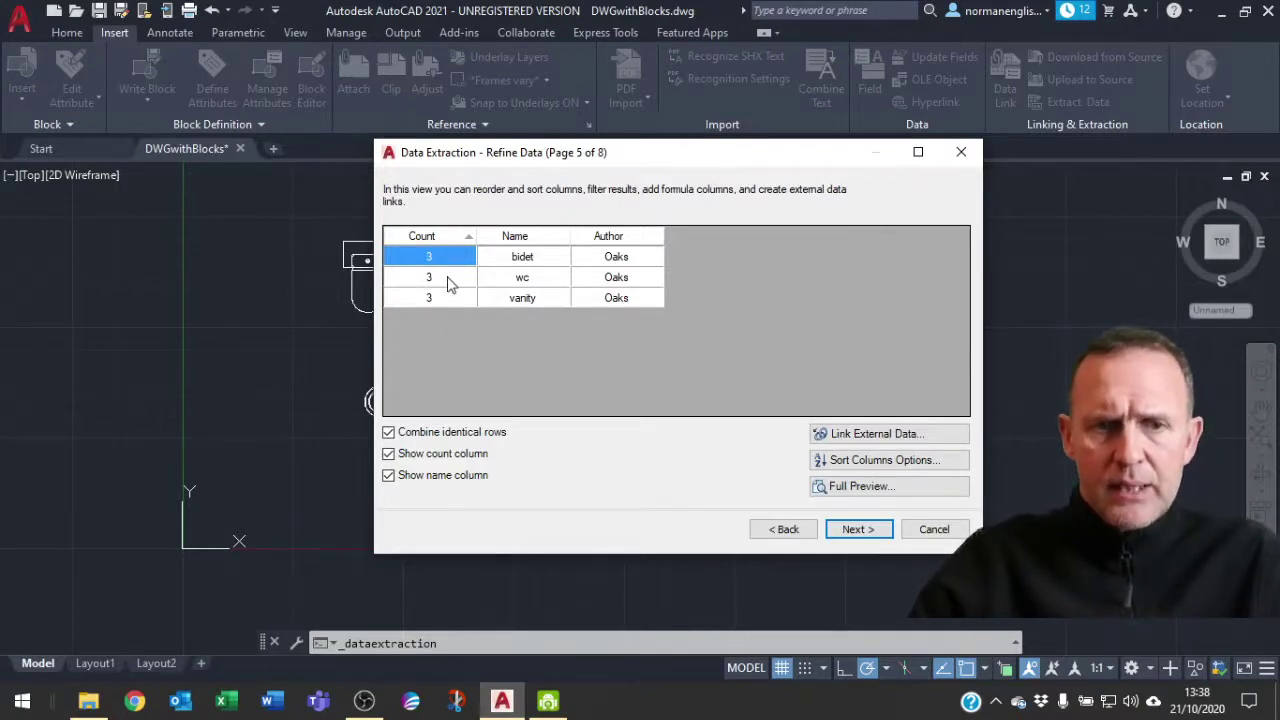
{"action": "left_click", "coordinate": [389, 455]}
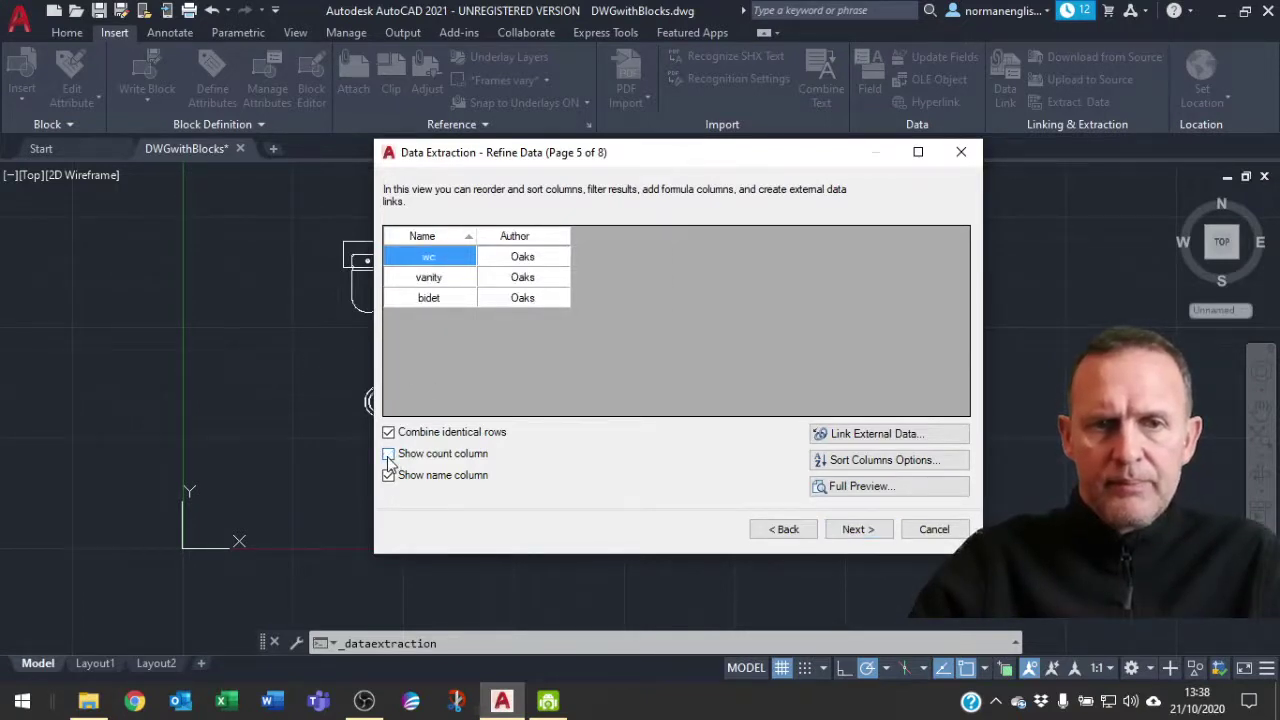
{"action": "left_click", "coordinate": [857, 530]}
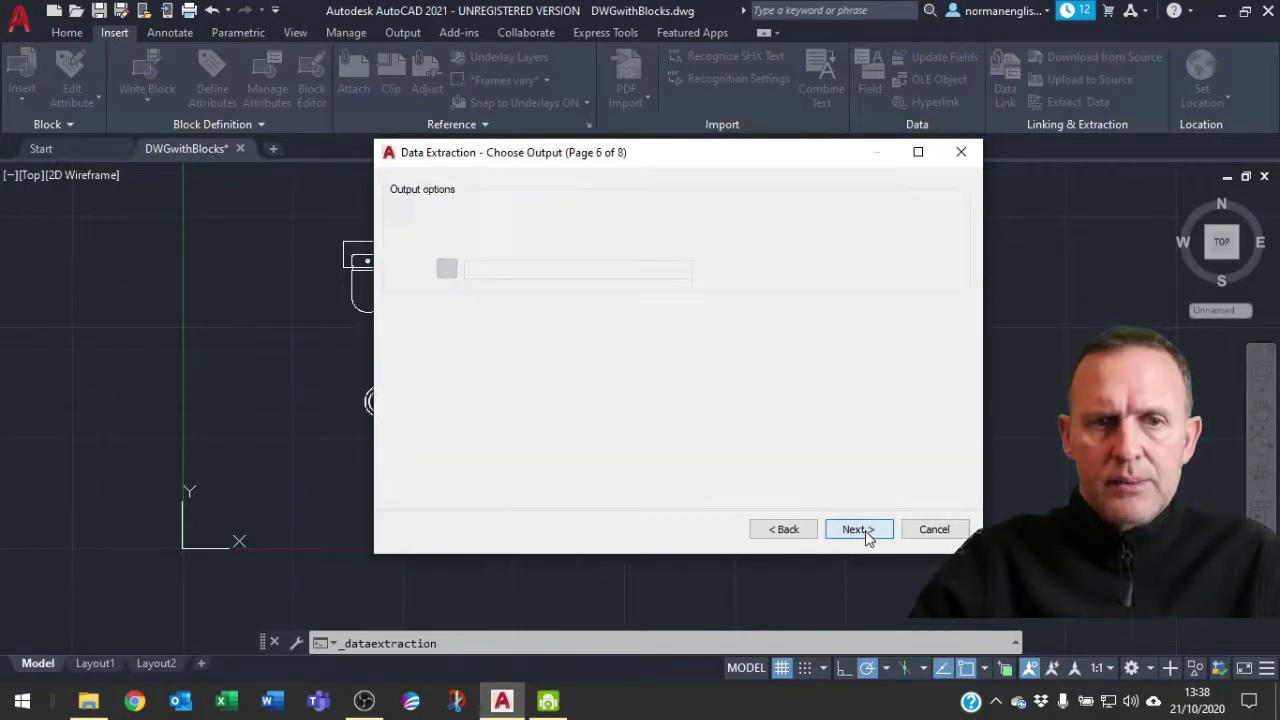
Step: Output the extracted data to the external file DWGwithBlocks.csv on the Desktop, replacing the existing file, and finish the extraction
{"action": "left_click", "coordinate": [425, 244]}
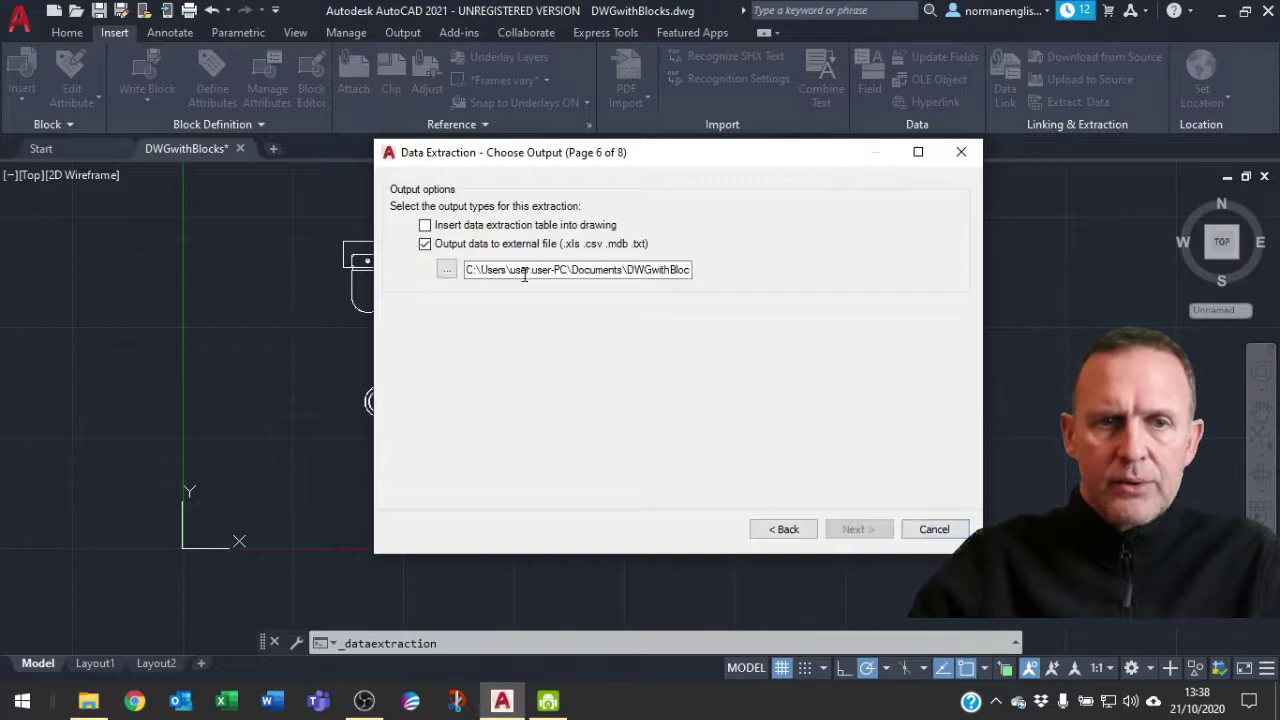
{"action": "left_click", "coordinate": [447, 270]}
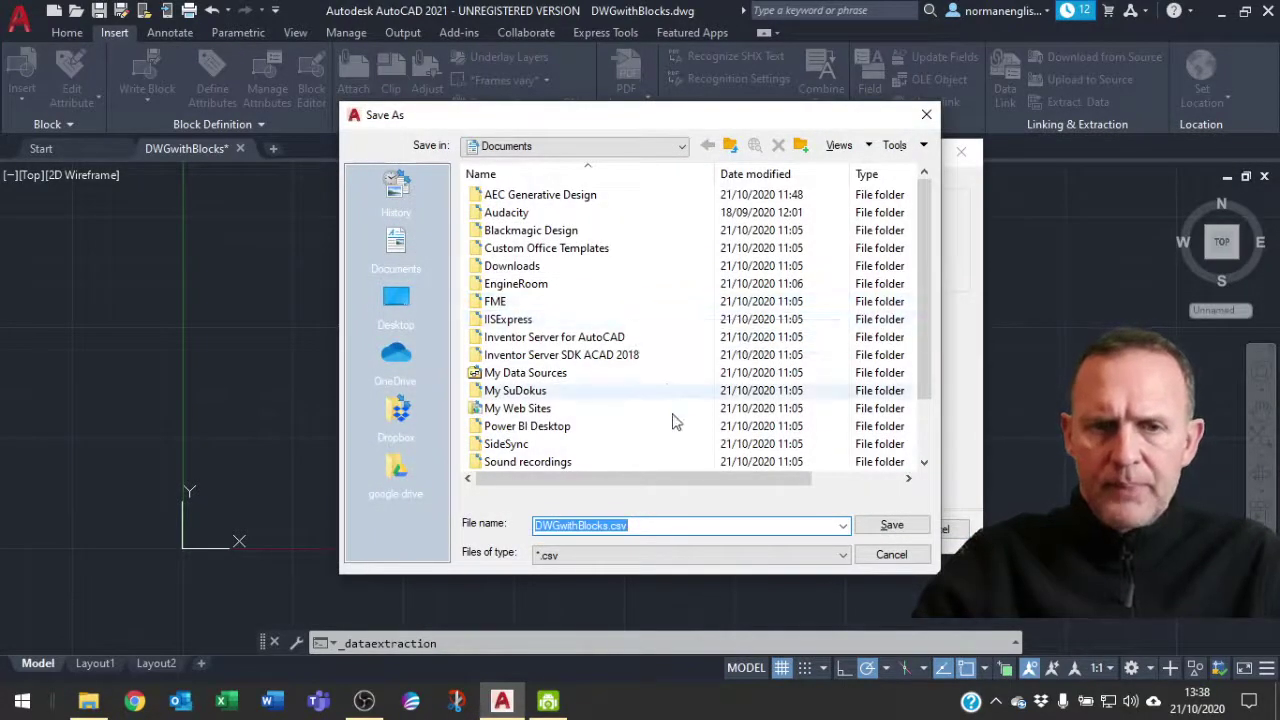
{"action": "left_click", "coordinate": [396, 305]}
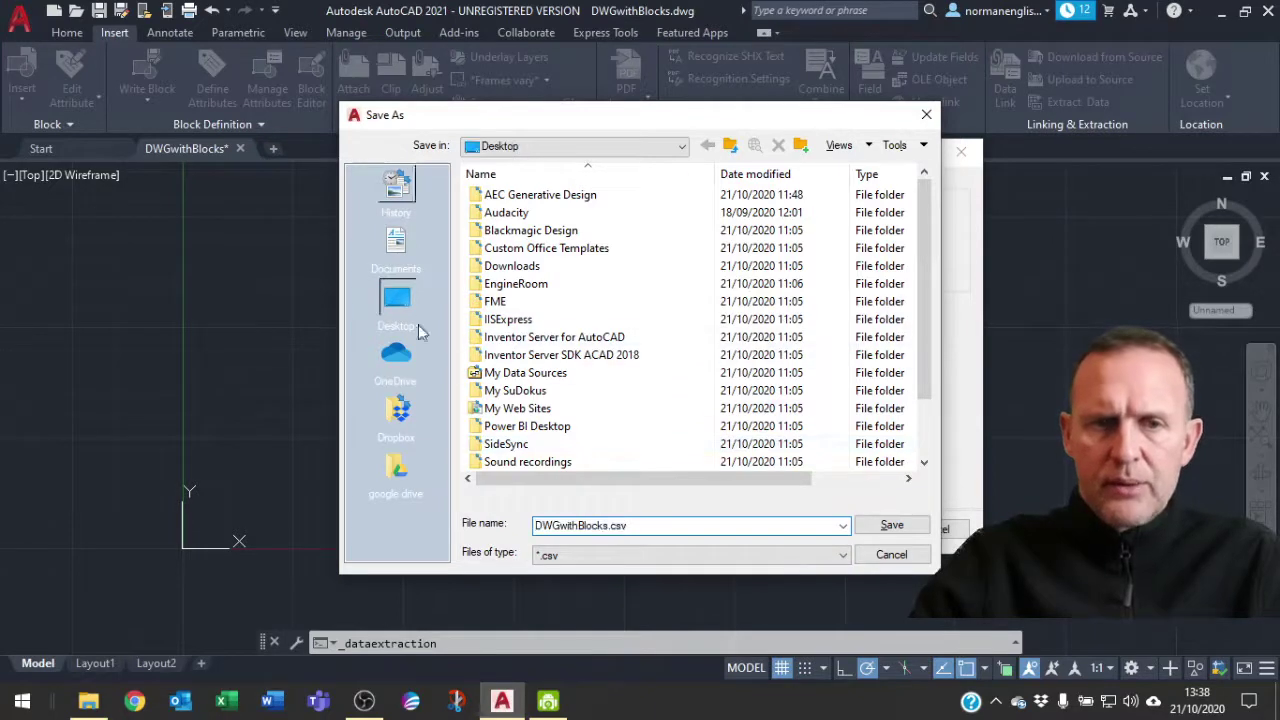
{"action": "left_click", "coordinate": [543, 374]}
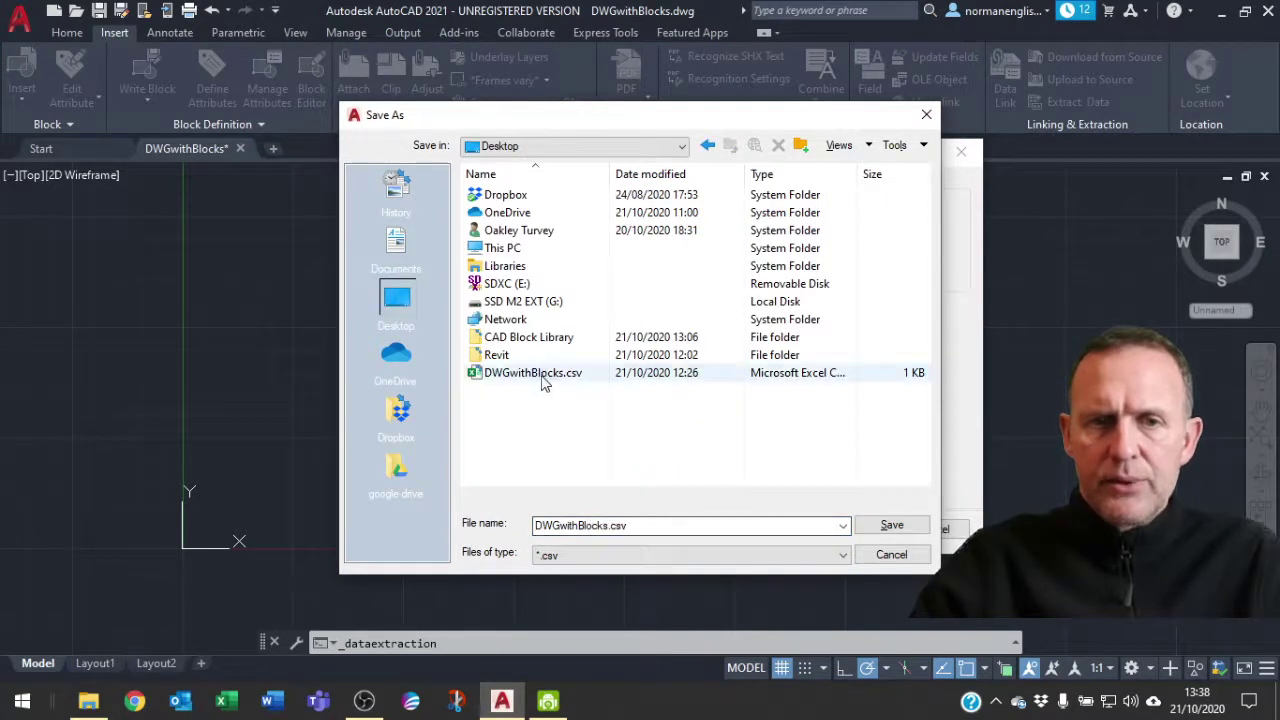
{"action": "left_click", "coordinate": [893, 526]}
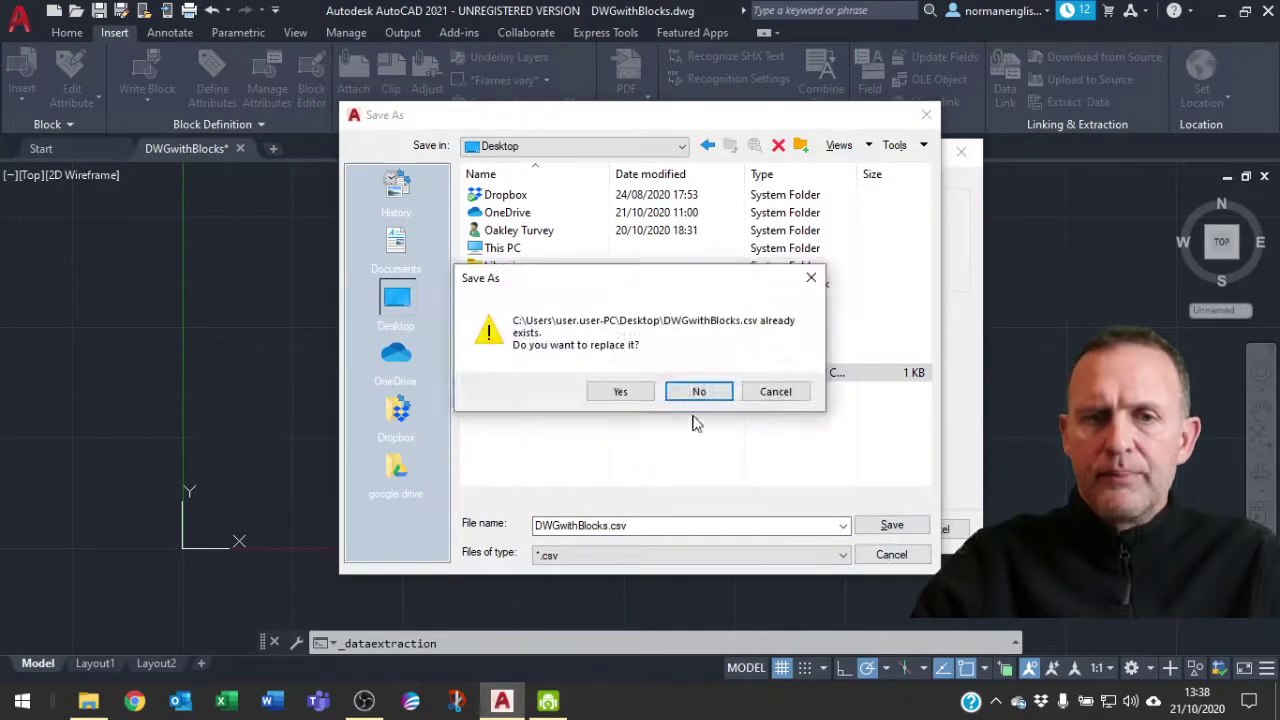
{"action": "left_click", "coordinate": [620, 391]}
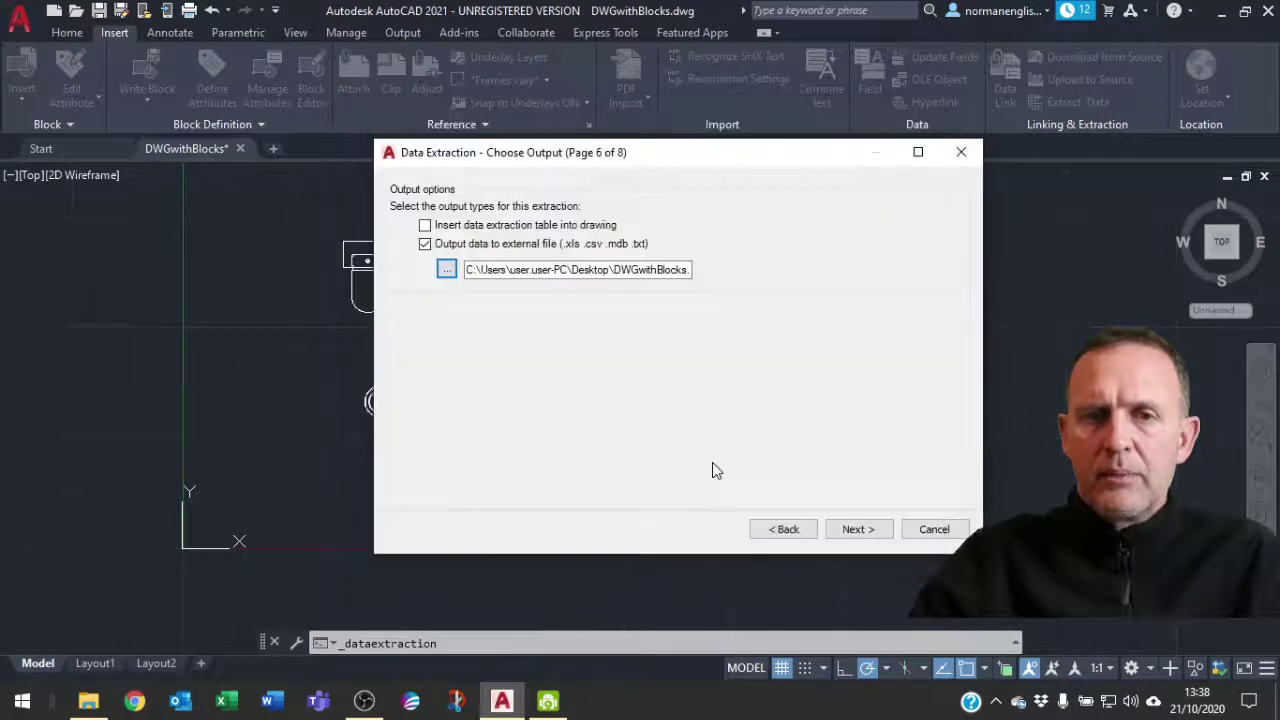
{"action": "left_click", "coordinate": [857, 529]}
{"action": "left_click", "coordinate": [858, 529]}
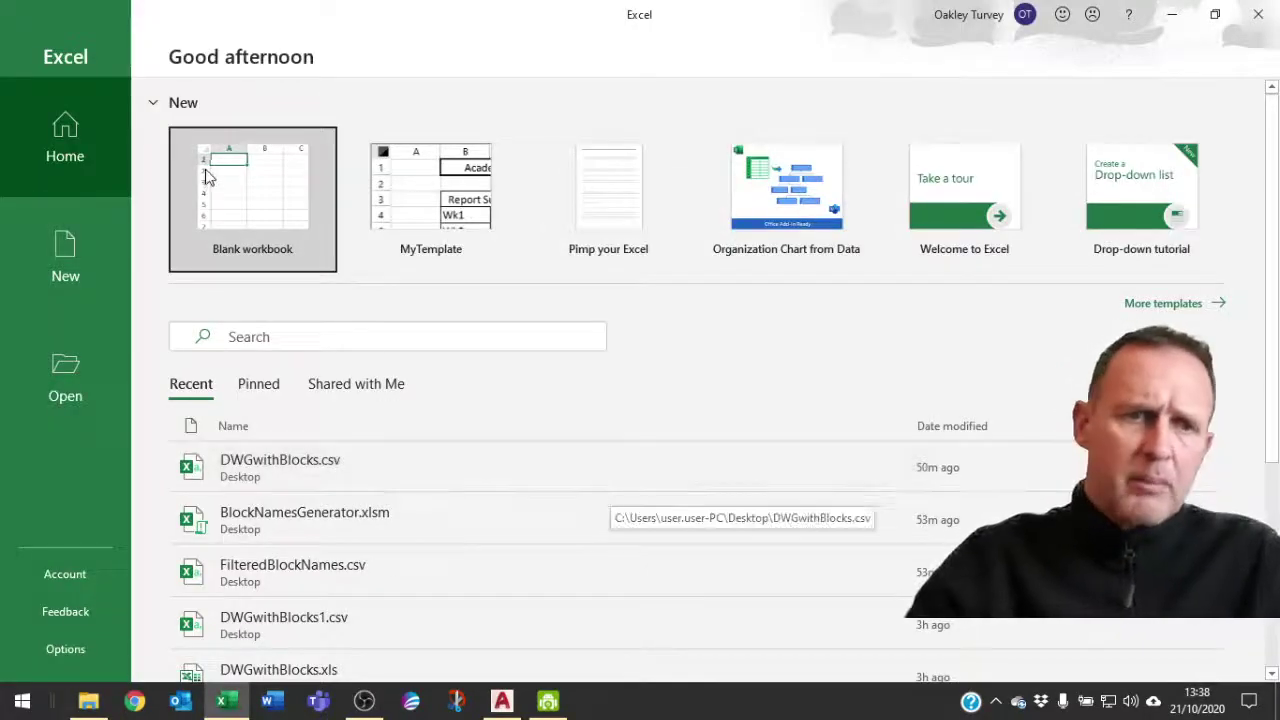
Step: Create a blank workbook and save it on the Desktop as the Excel workbook CAD BlockName
{"action": "left_click", "coordinate": [258, 205]}
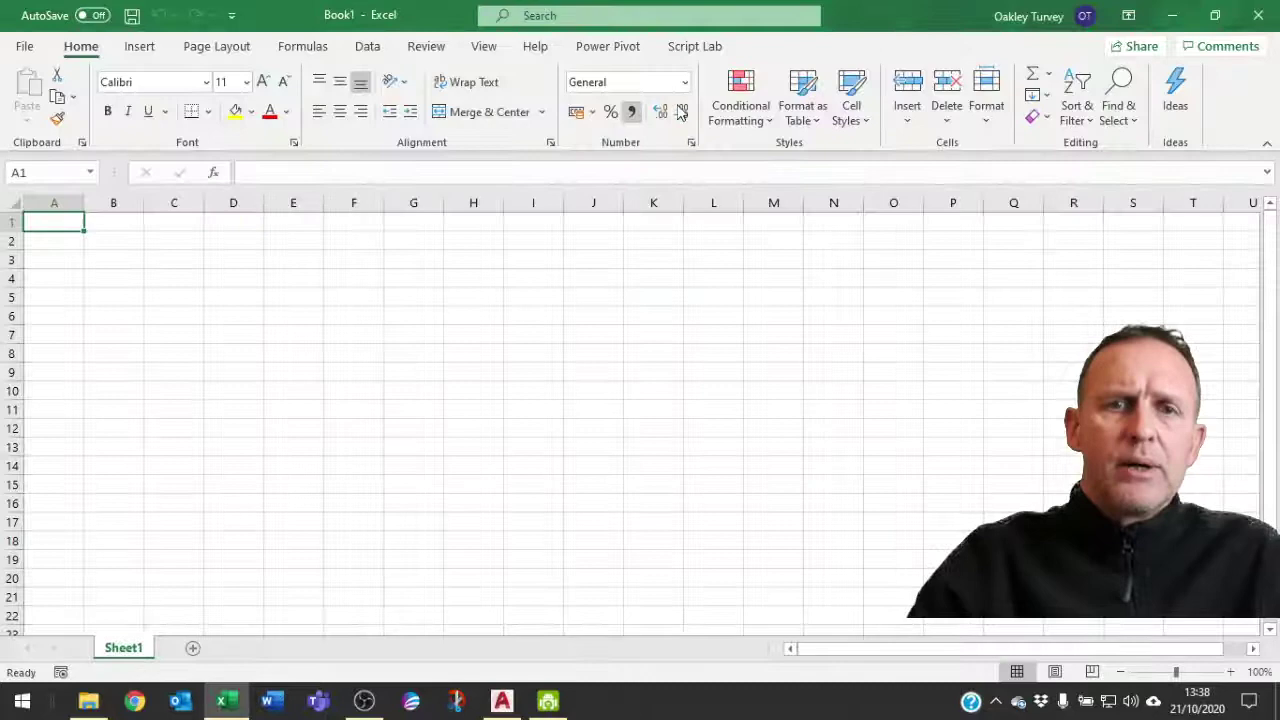
{"action": "key", "text": "F12"}
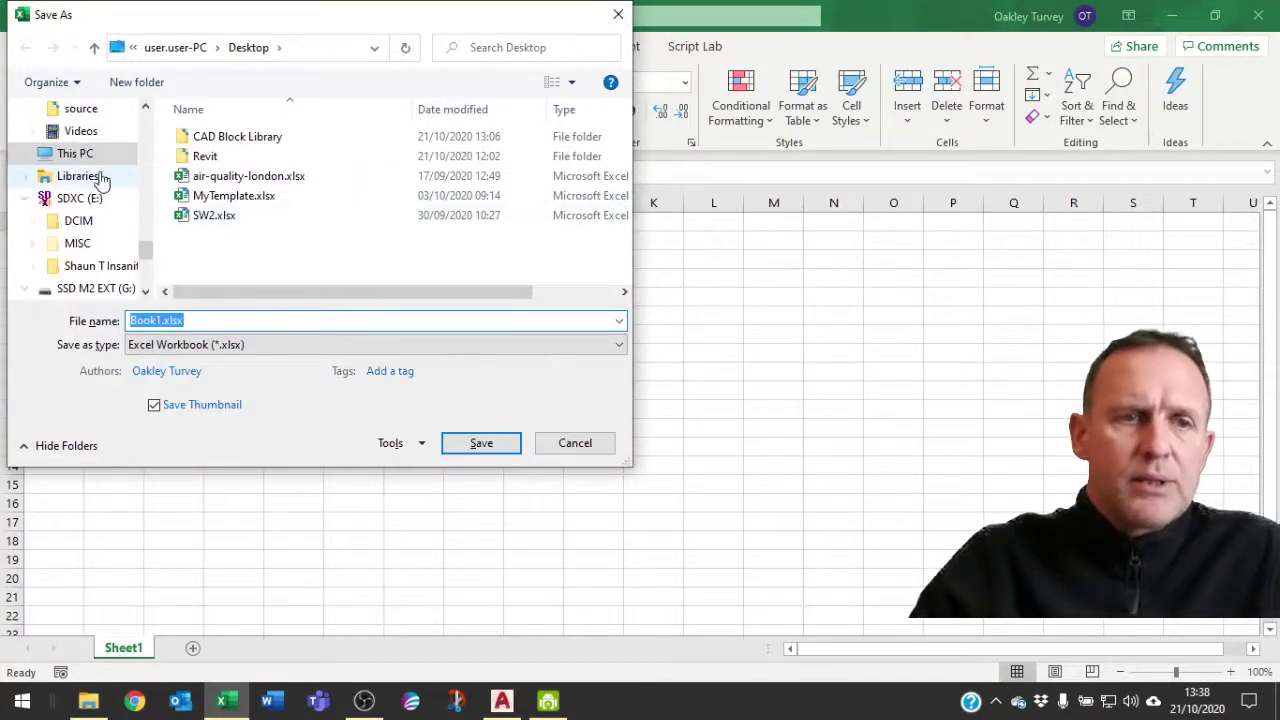
{"action": "scroll", "coordinate": [145, 125], "scroll_direction": "up", "scroll_amount": 3}
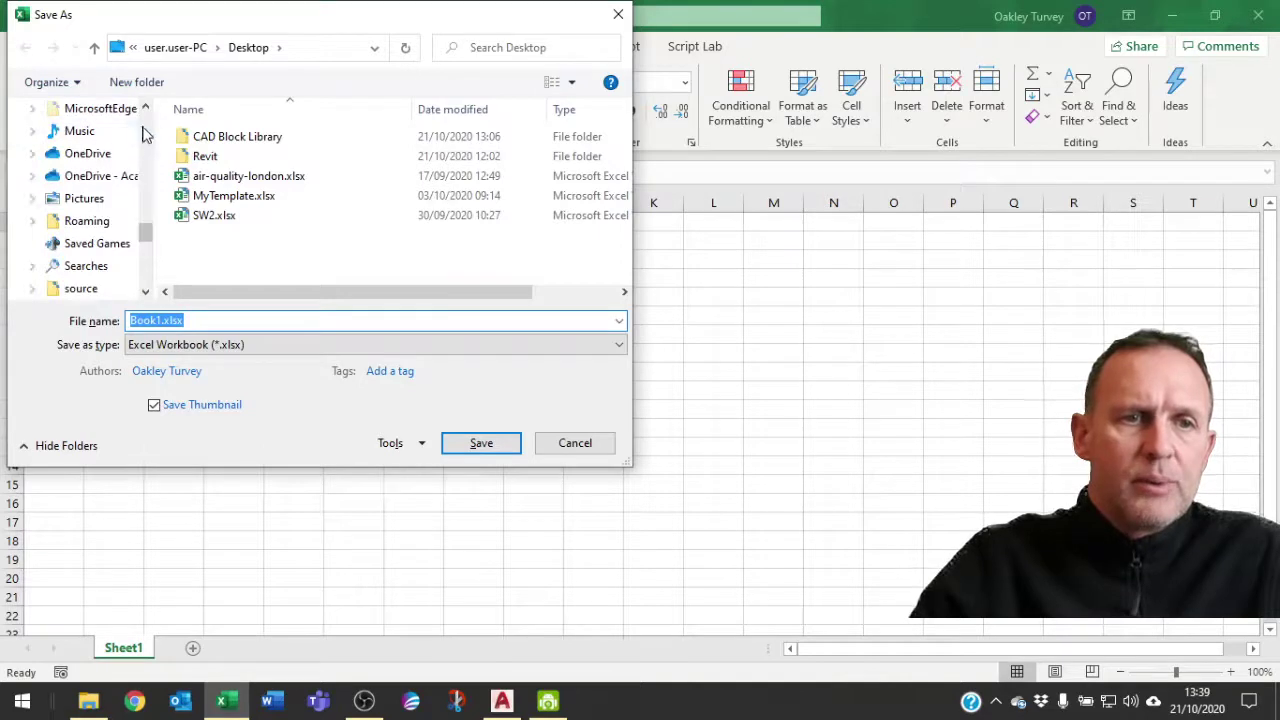
{"action": "scroll", "coordinate": [148, 130], "scroll_direction": "up", "scroll_amount": 10}
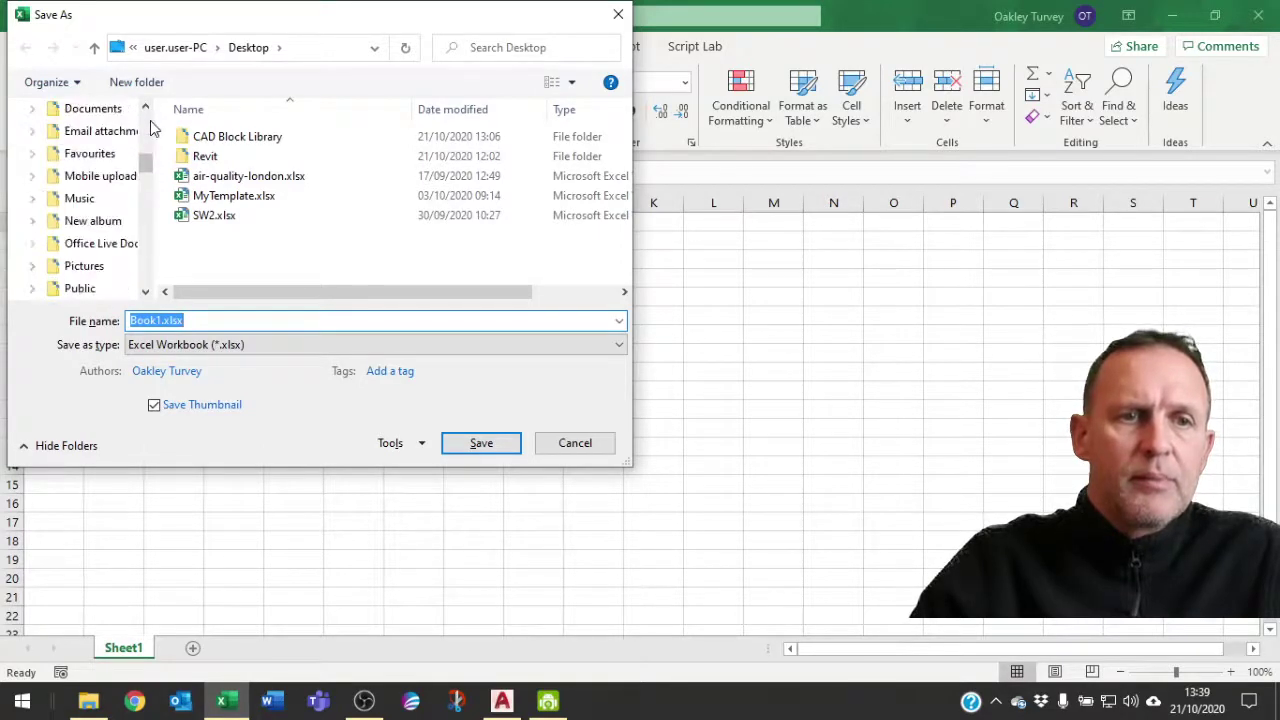
{"action": "scroll", "coordinate": [150, 127], "scroll_direction": "up", "scroll_amount": 10}
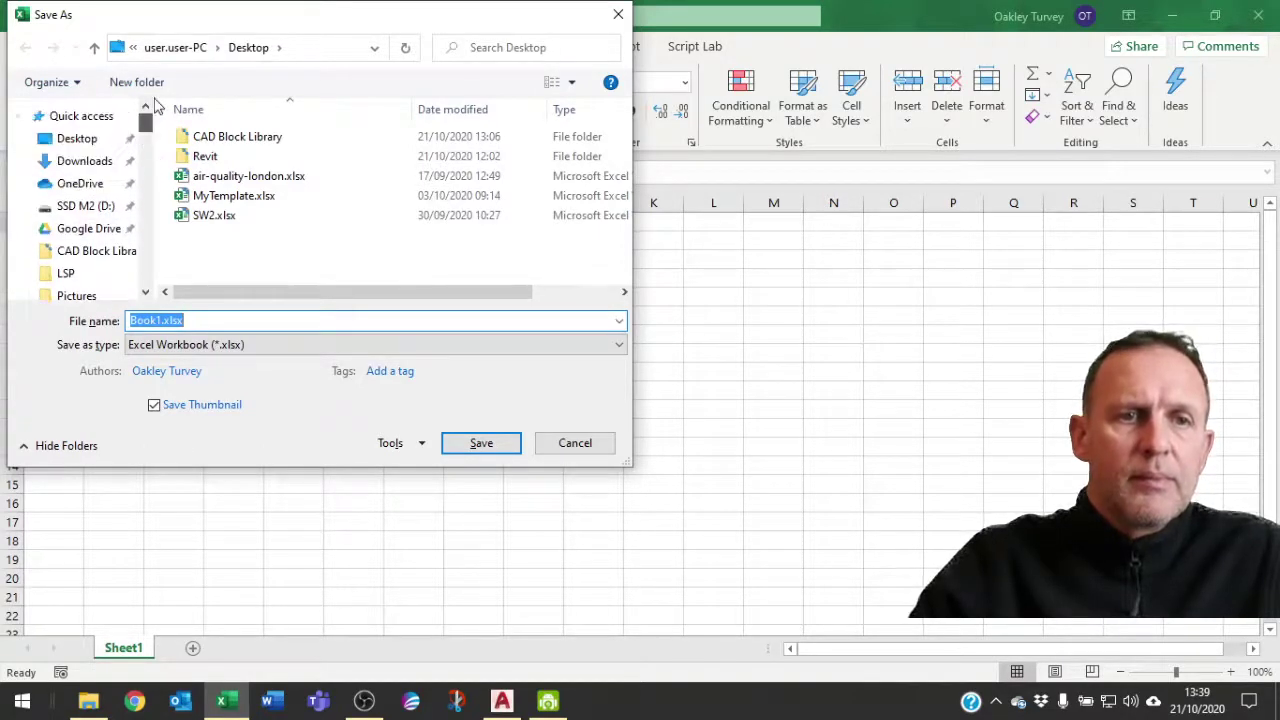
{"action": "left_click", "coordinate": [95, 138]}
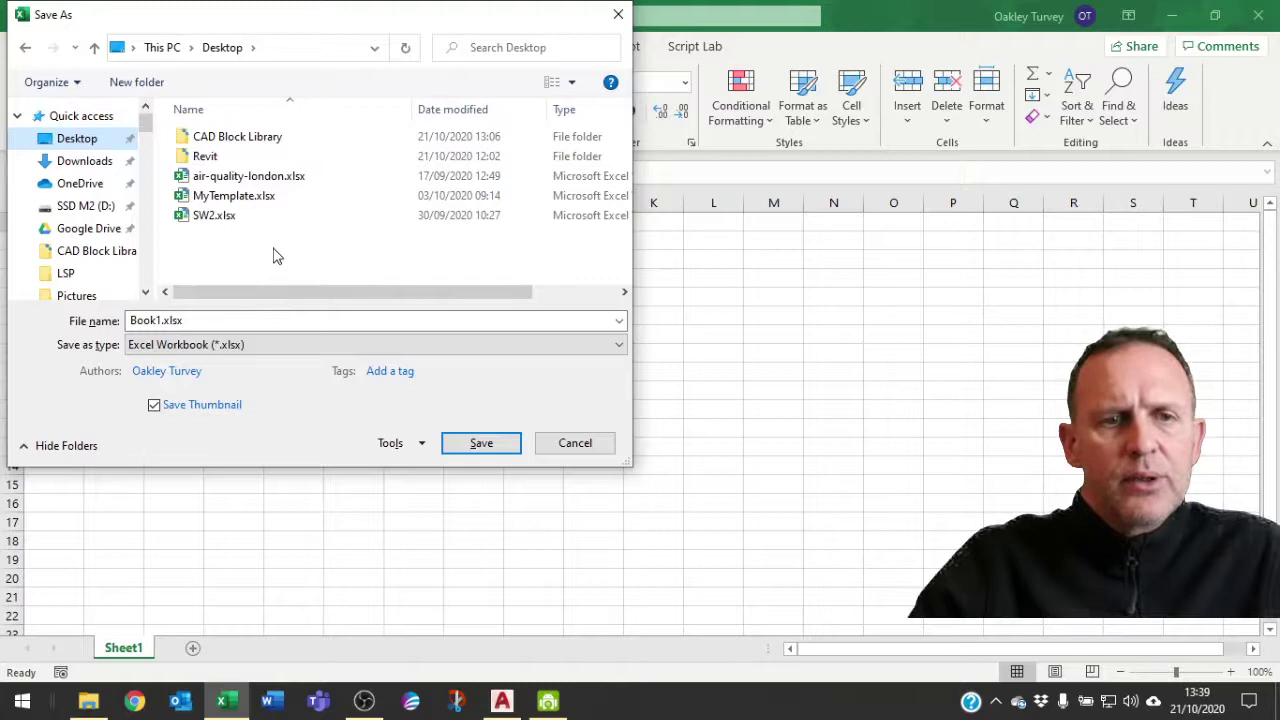
{"action": "left_click", "coordinate": [243, 320]}
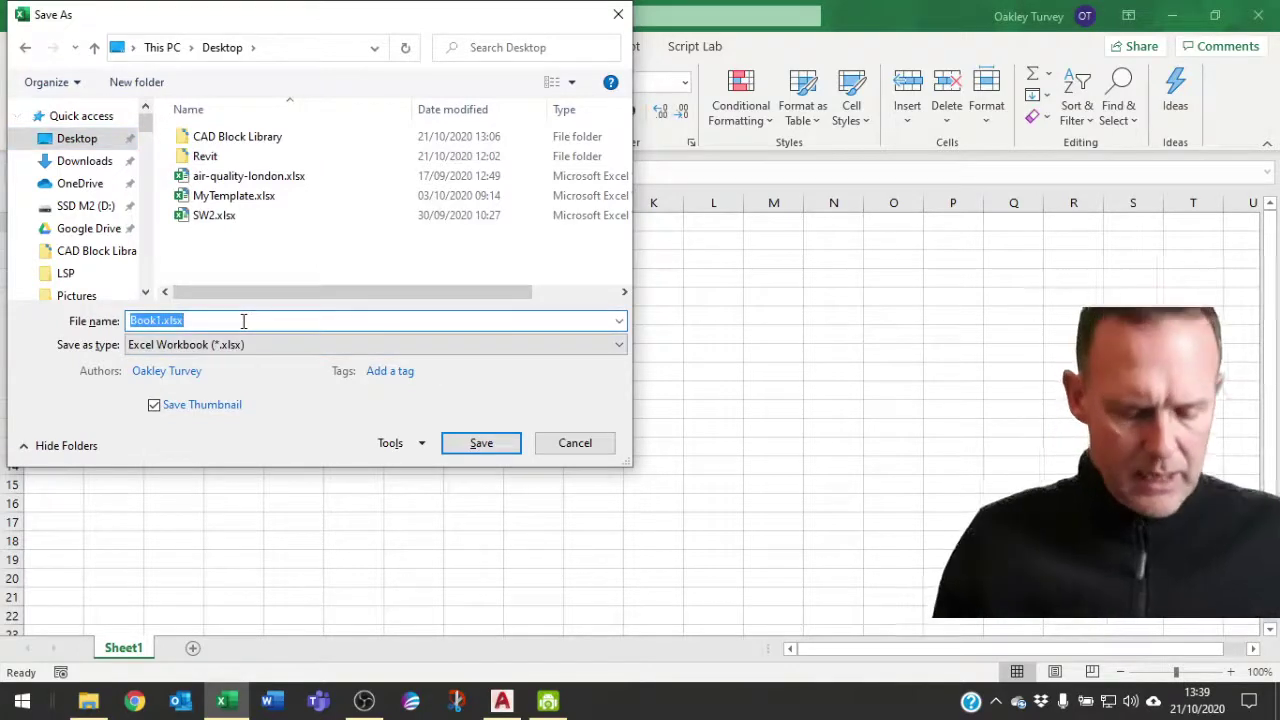
{"action": "type", "text": "CAD"}
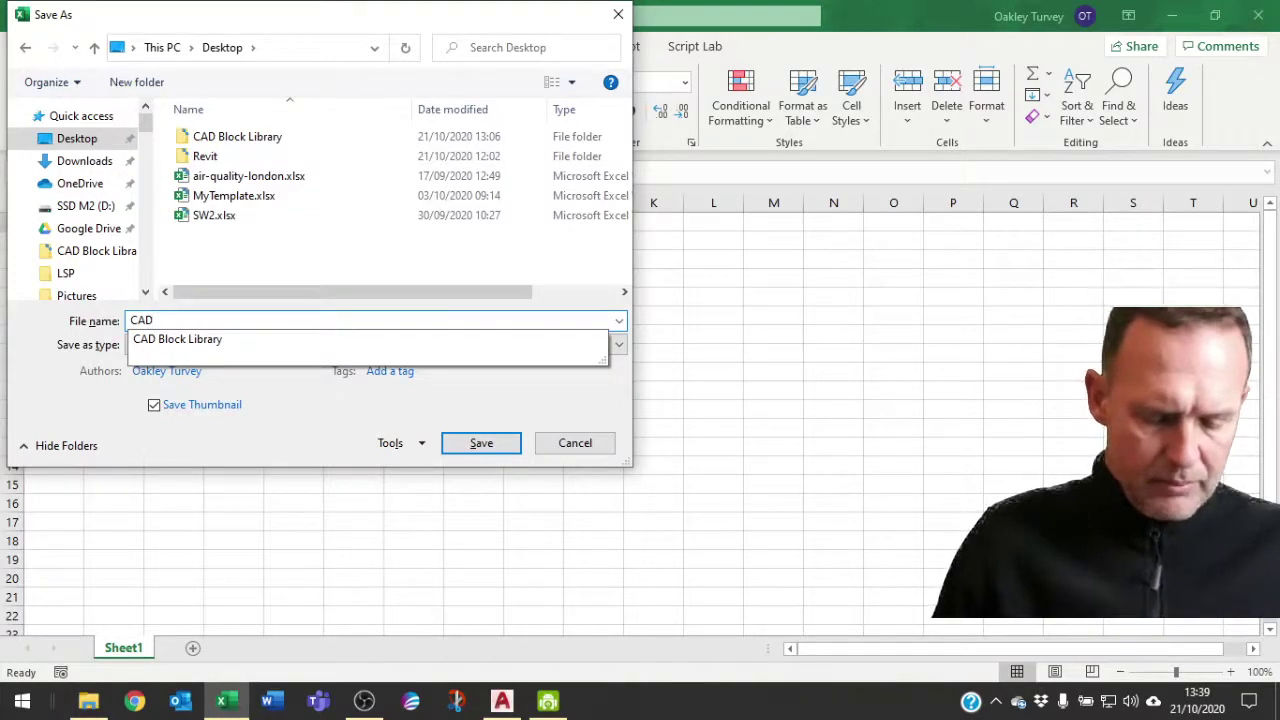
{"action": "type", "text": "BLO"}
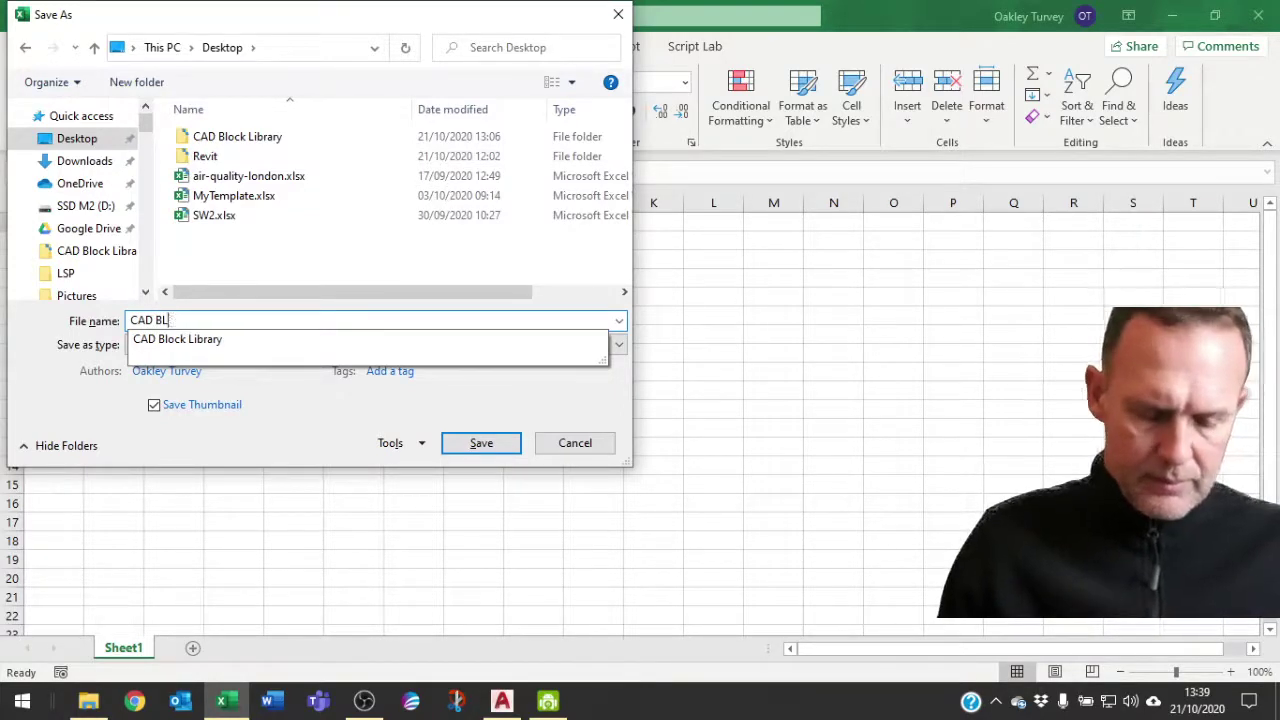
{"action": "key", "text": "BackSpace"}
{"action": "key", "text": "BackSpace"}
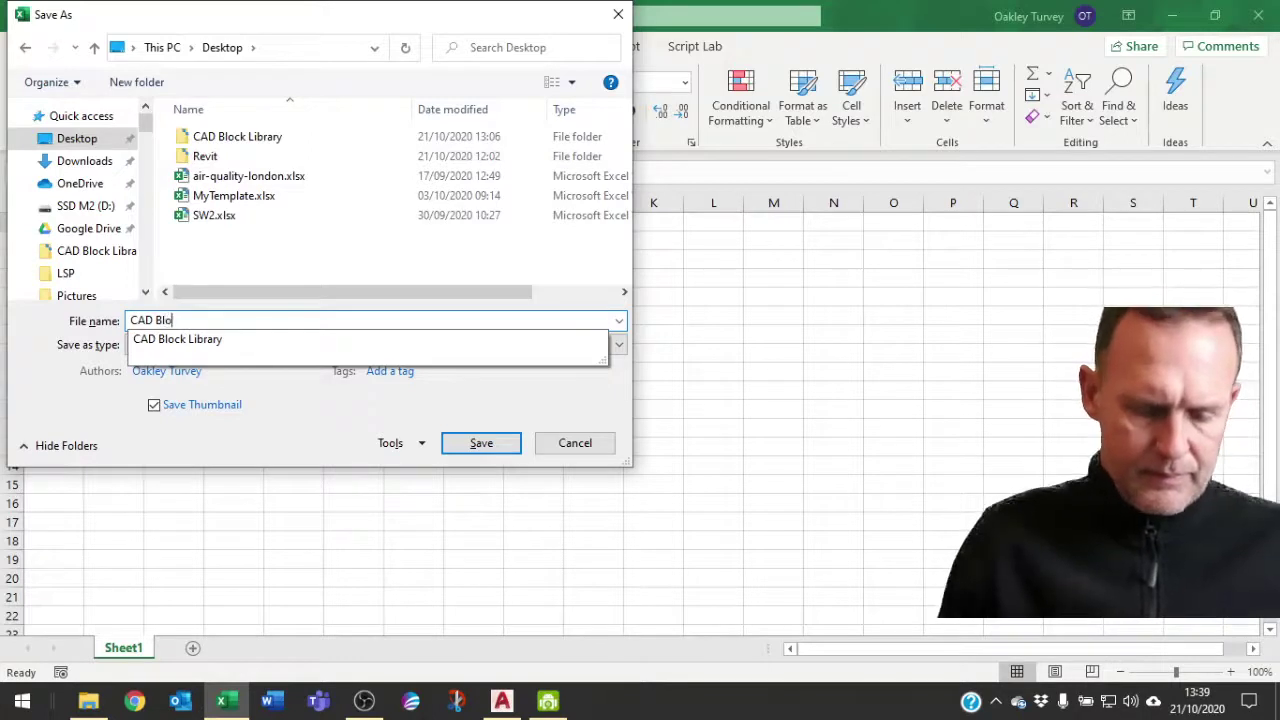
{"action": "type", "text": "lockName"}
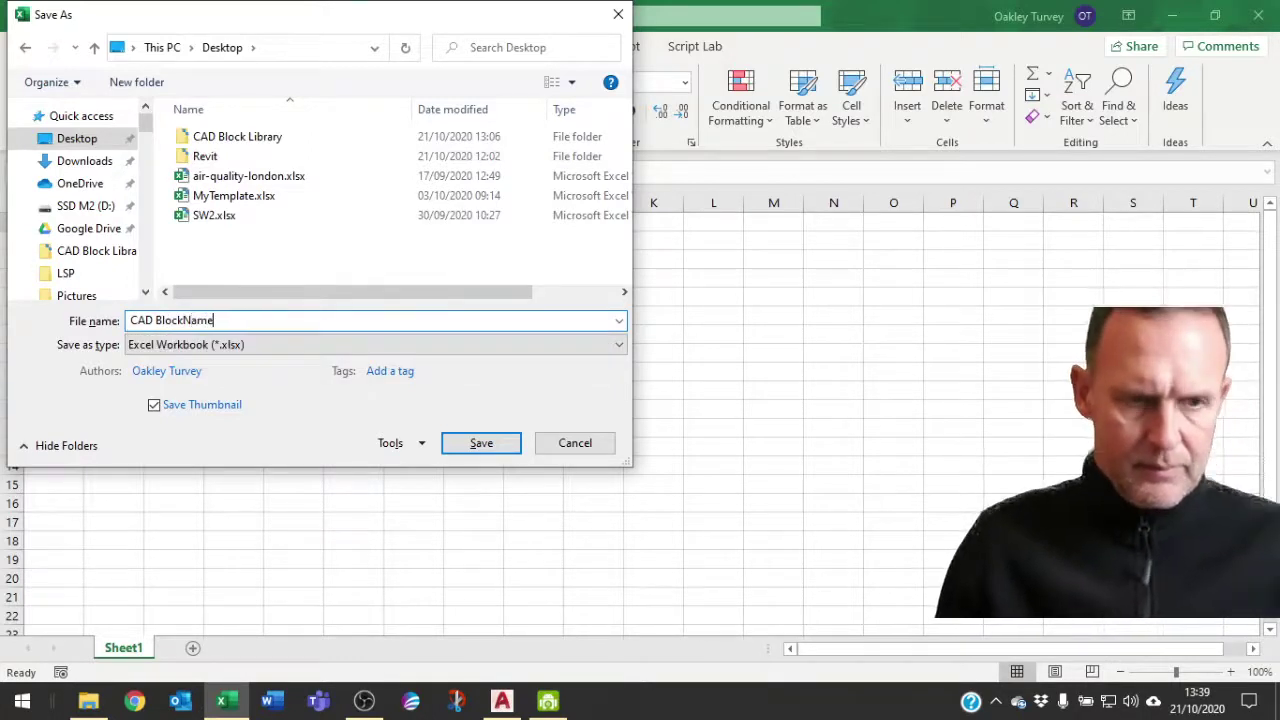
{"action": "key", "text": "Return"}
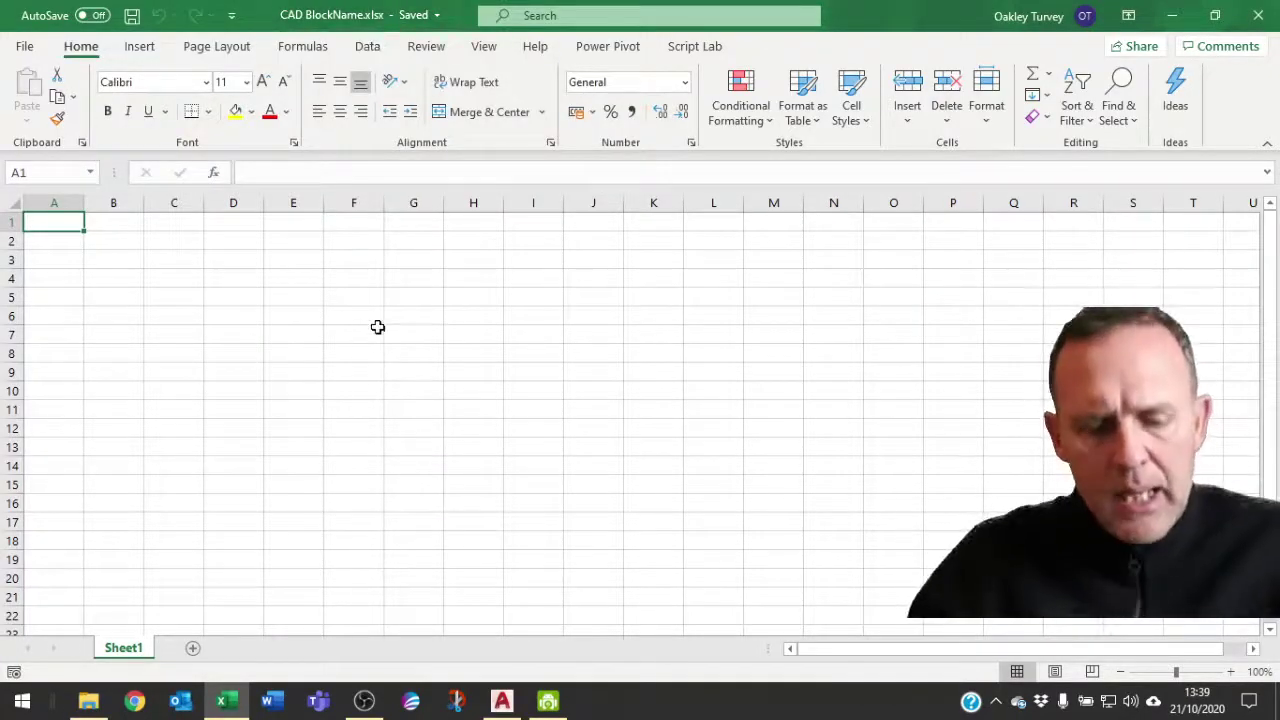
Step: Get data from the CAD Block Library folder on the Desktop and open it for transforming in Power Query
{"action": "scroll", "coordinate": [263, 289], "scroll_direction": "up", "scroll_amount": 3}
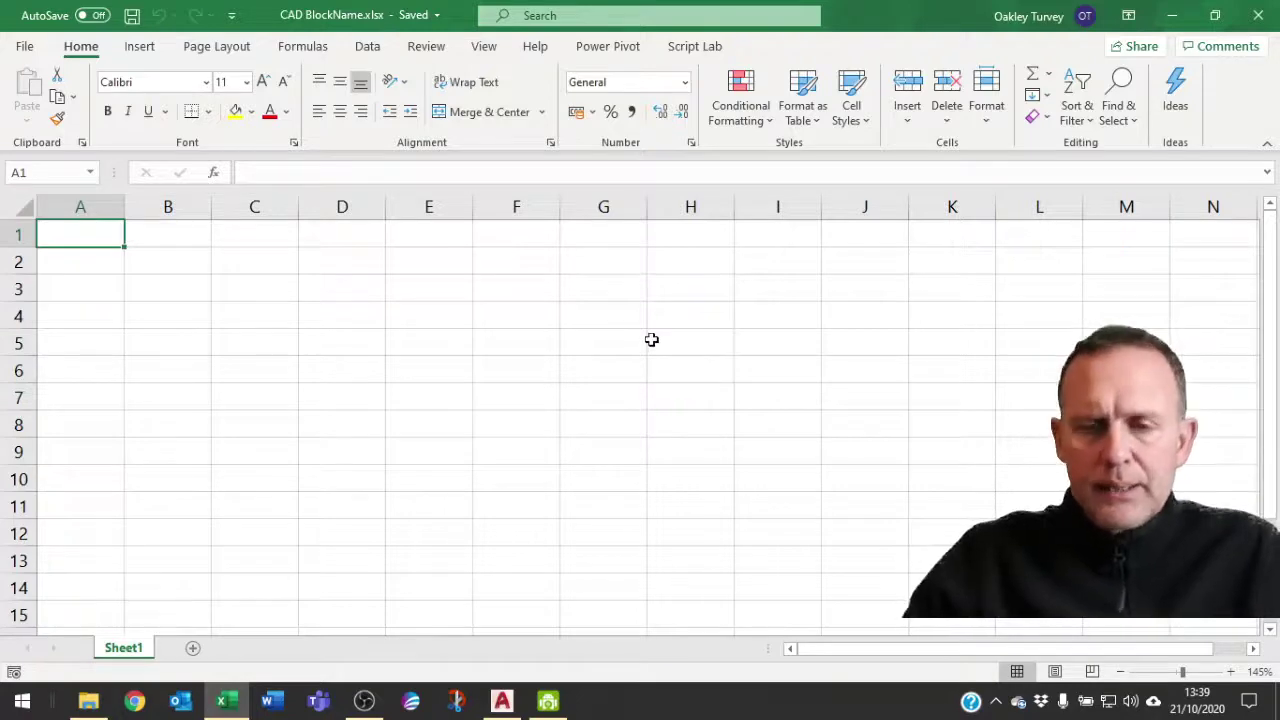
{"action": "left_click", "coordinate": [367, 47]}
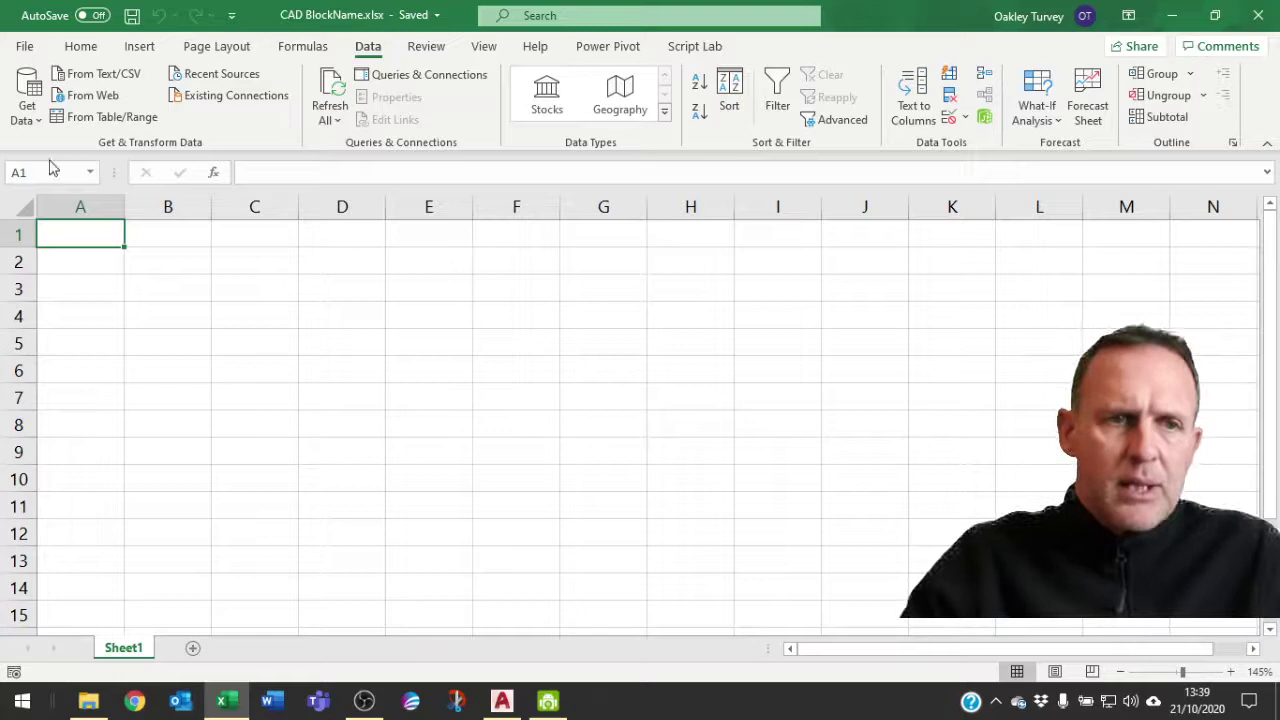
{"action": "left_click", "coordinate": [27, 100]}
{"action": "mouse_move", "coordinate": [100, 160]}
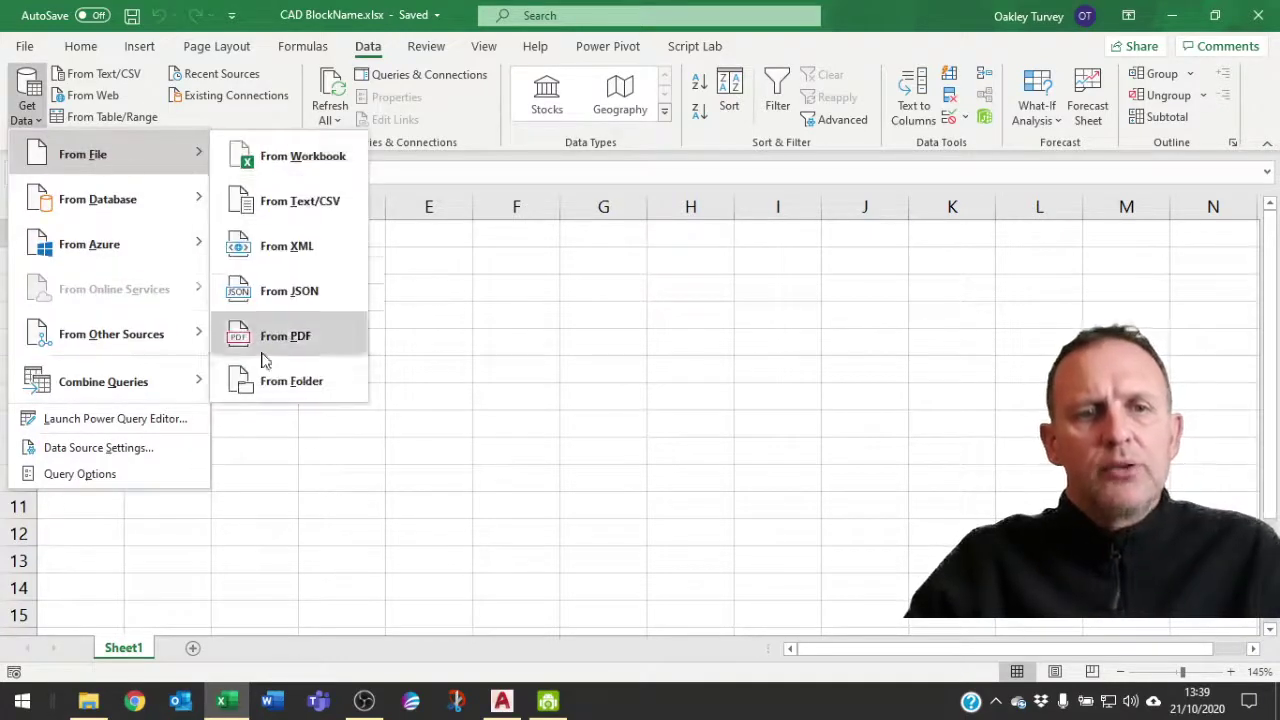
{"action": "left_click", "coordinate": [287, 384]}
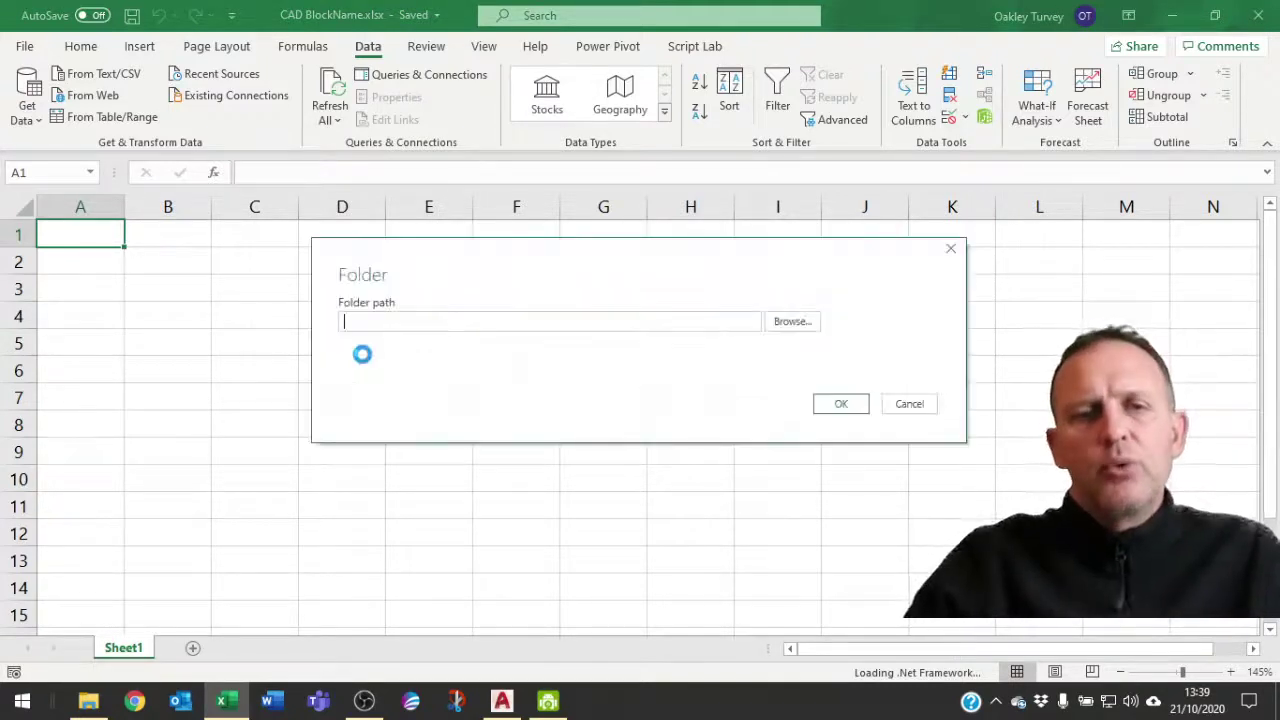
{"action": "left_click", "coordinate": [785, 324]}
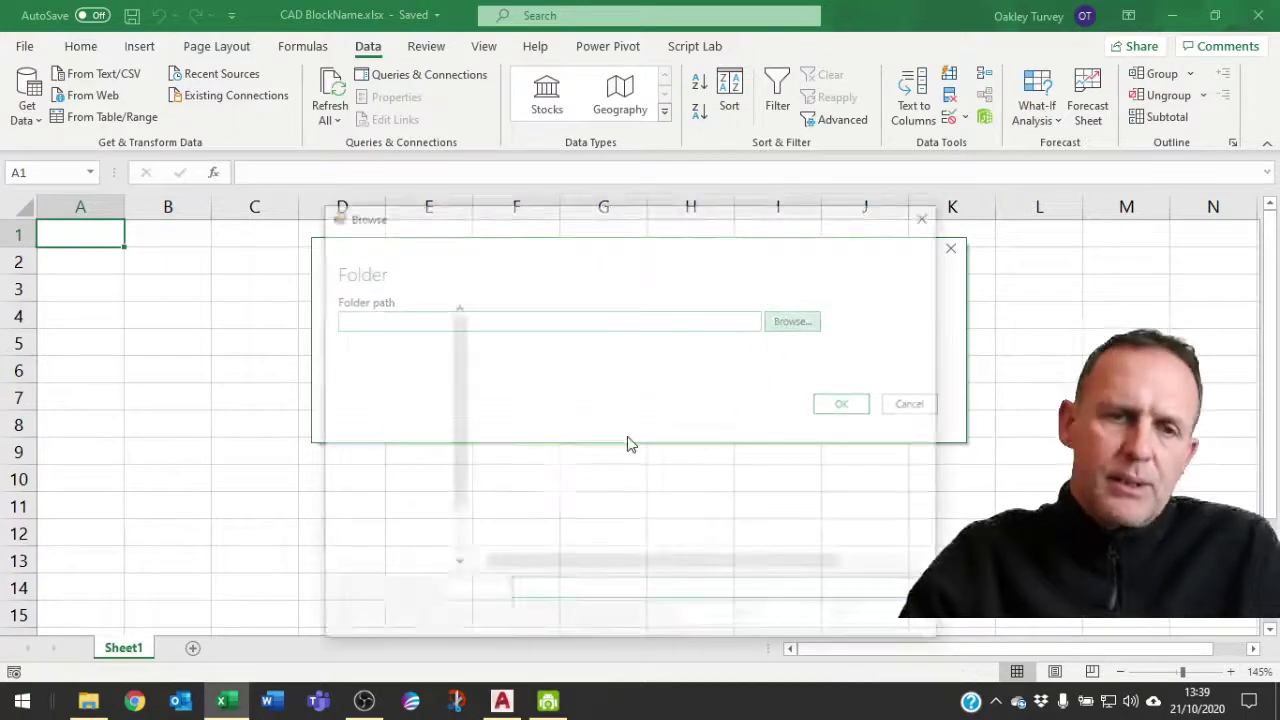
{"action": "double_click", "coordinate": [548, 337]}
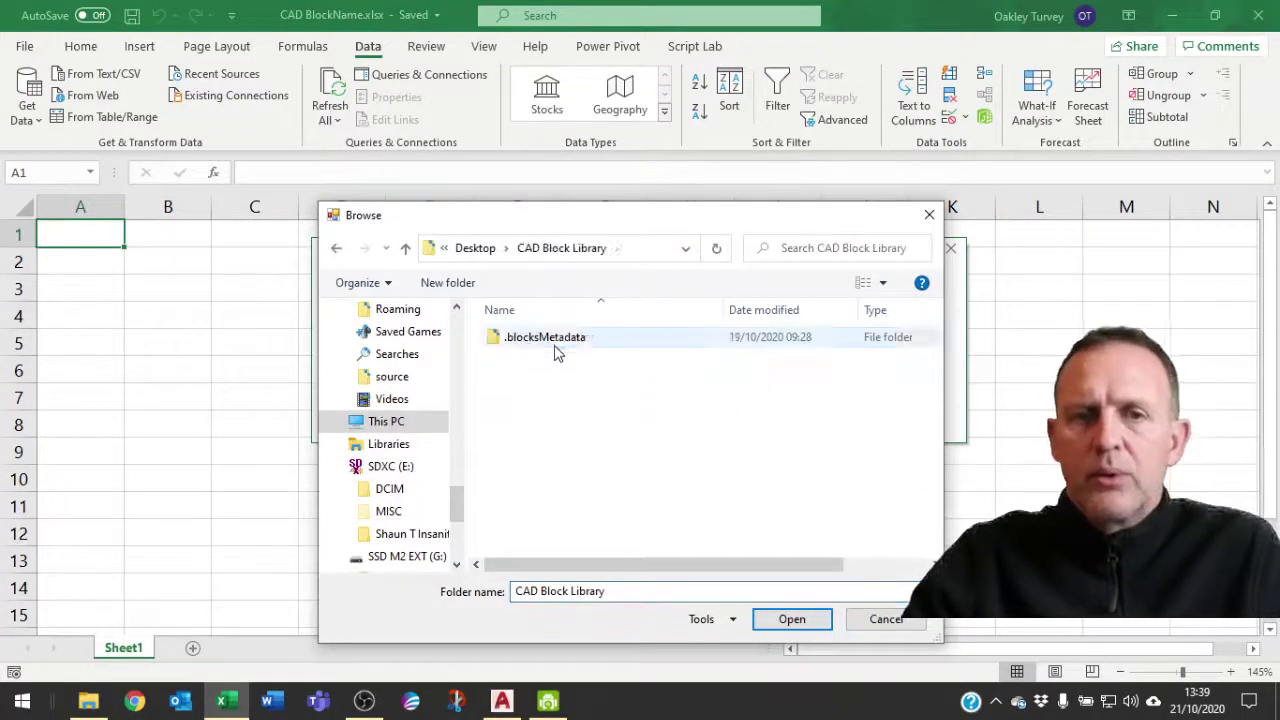
{"action": "left_click", "coordinate": [792, 619]}
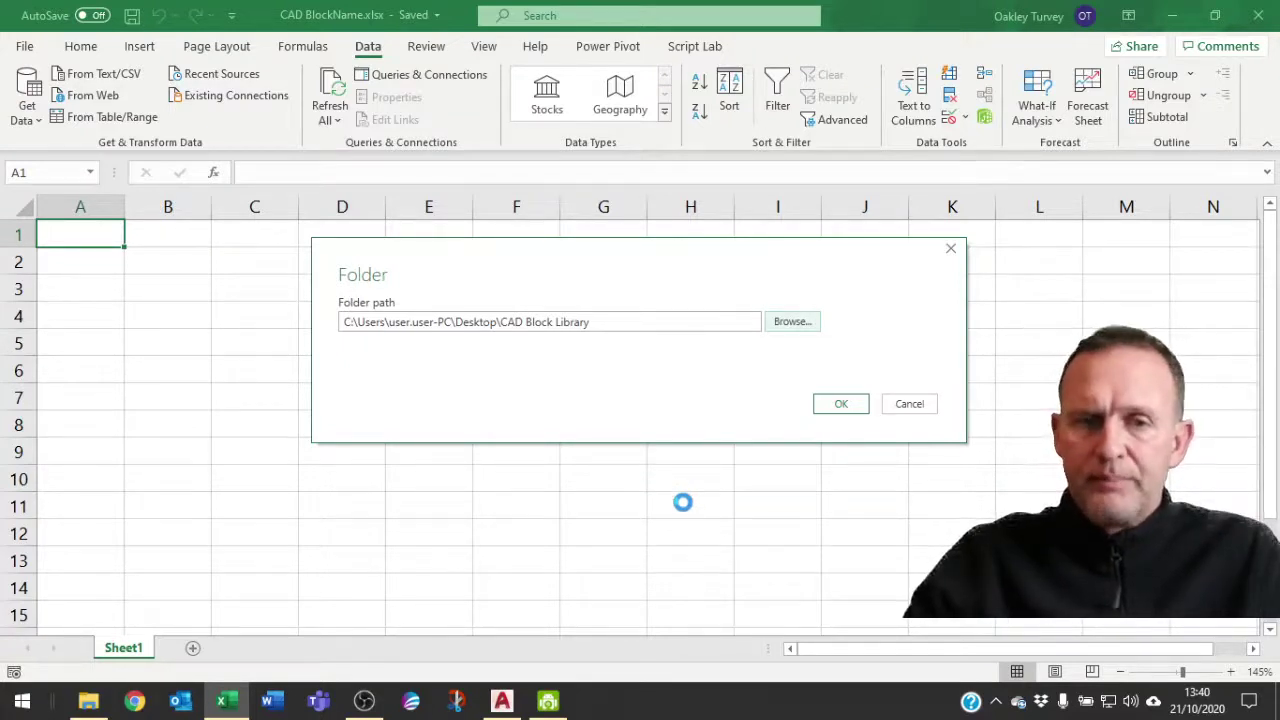
{"action": "left_click", "coordinate": [847, 406]}
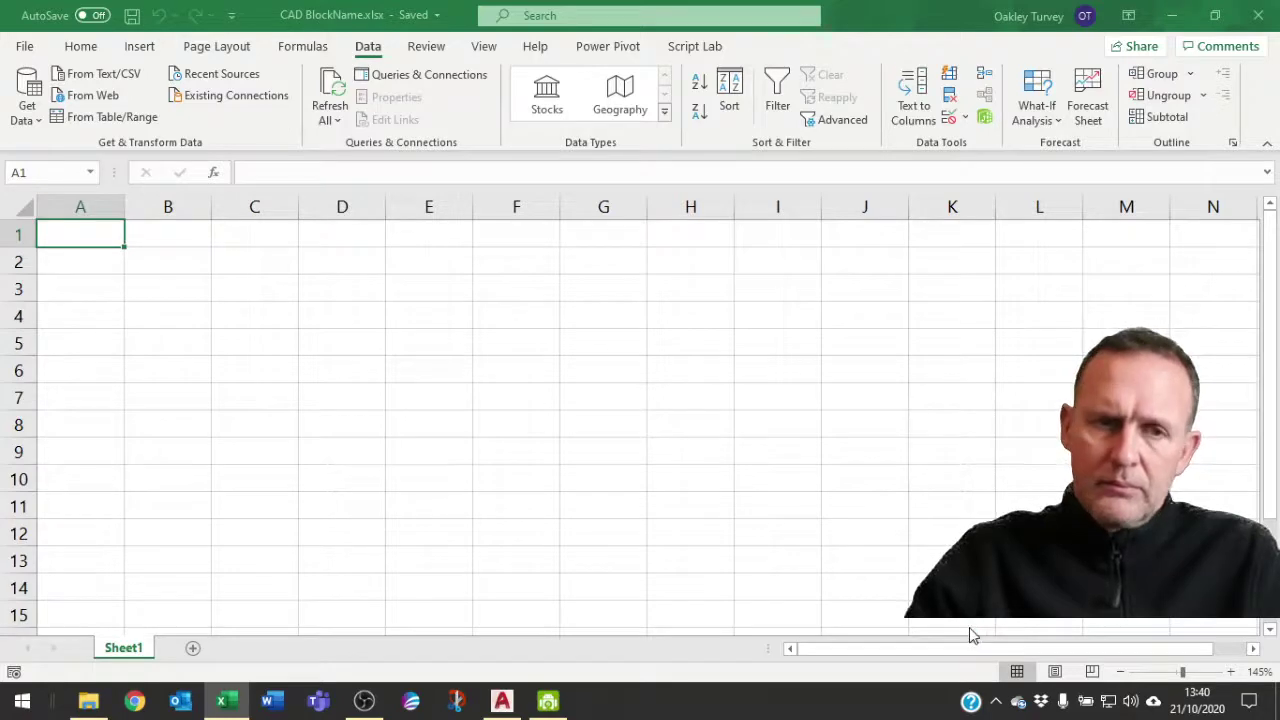
{"action": "left_click", "coordinate": [937, 614]}
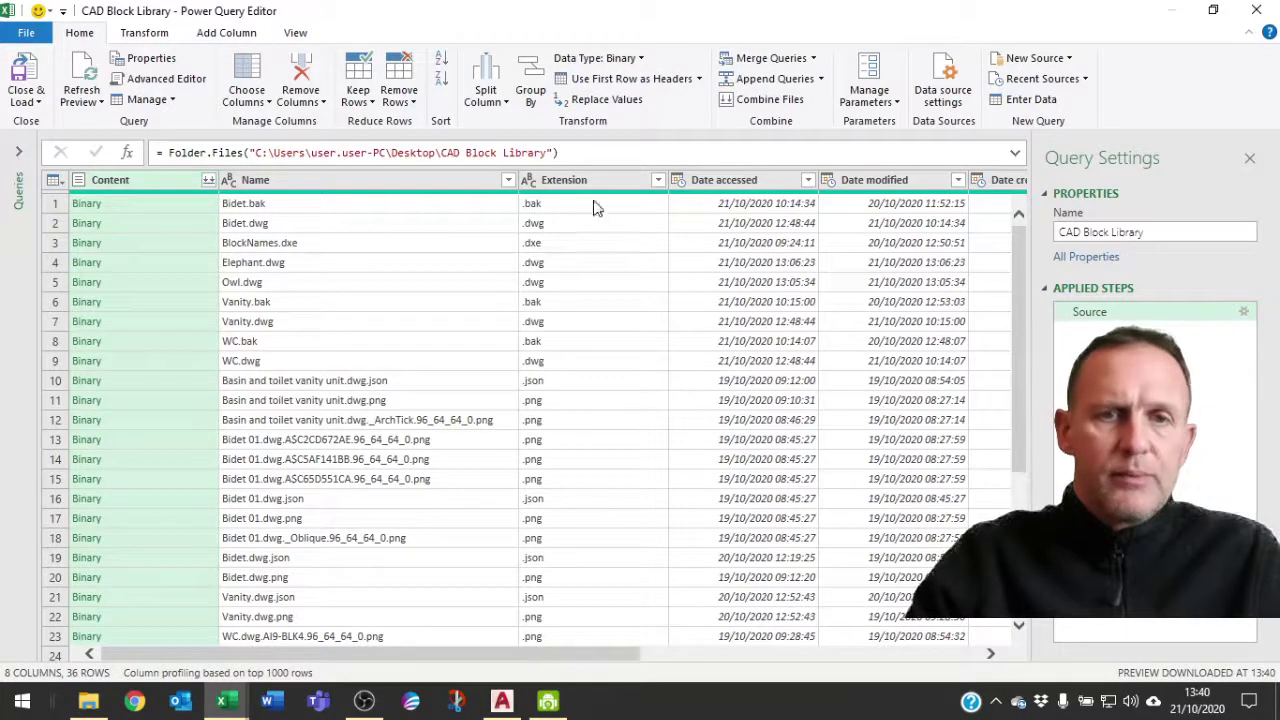
Step: Filter the Extension column to .dwg files only and remove the Content column
{"action": "left_click", "coordinate": [658, 180]}
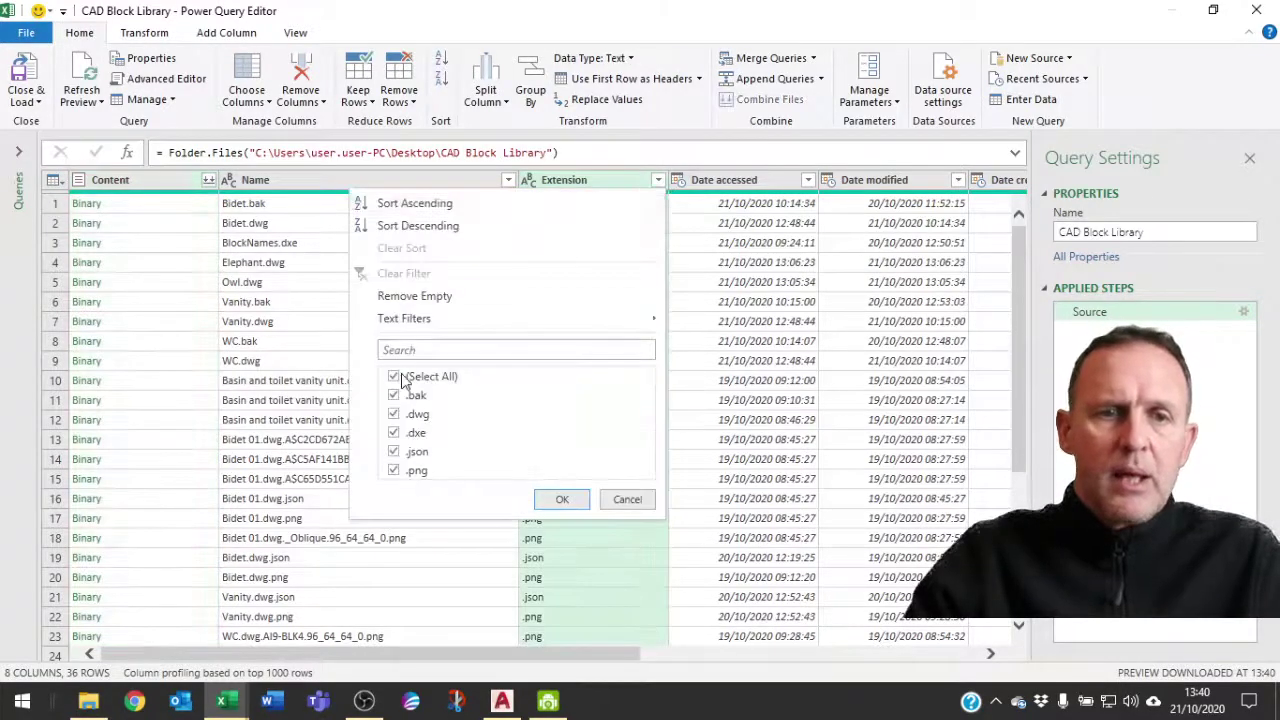
{"action": "left_click", "coordinate": [394, 377]}
{"action": "left_click", "coordinate": [393, 414]}
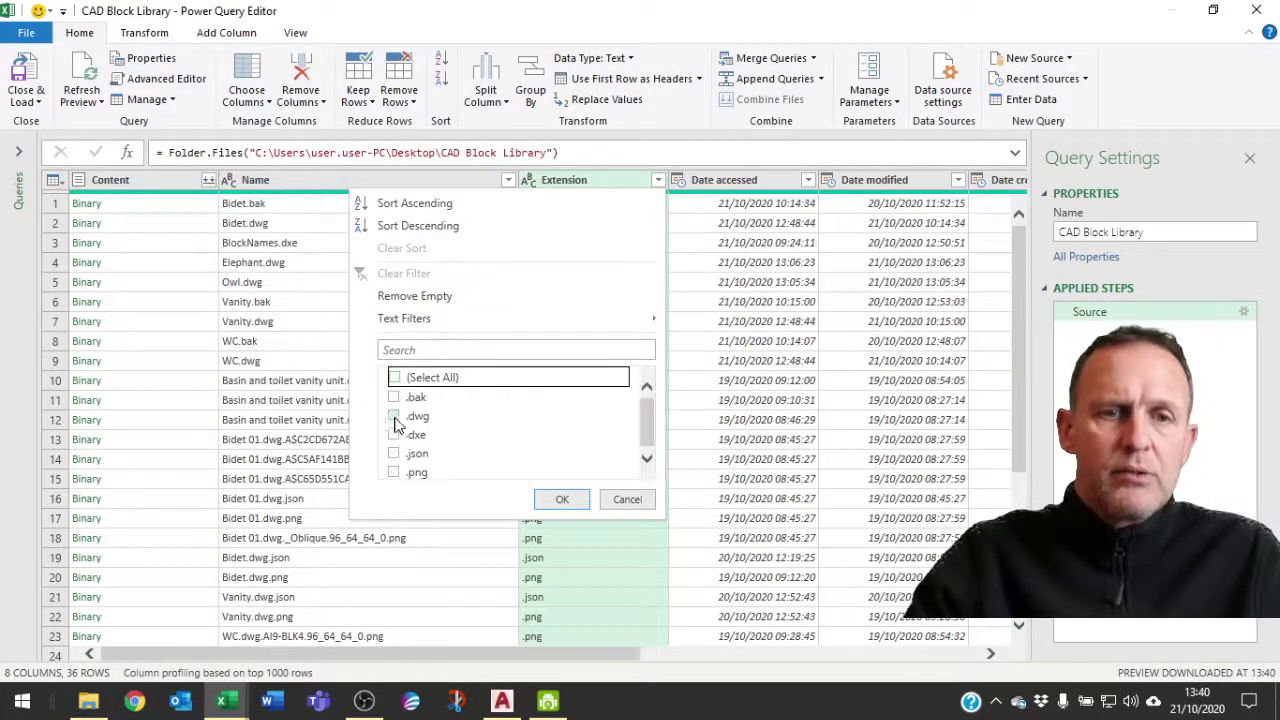
{"action": "left_click", "coordinate": [562, 499]}
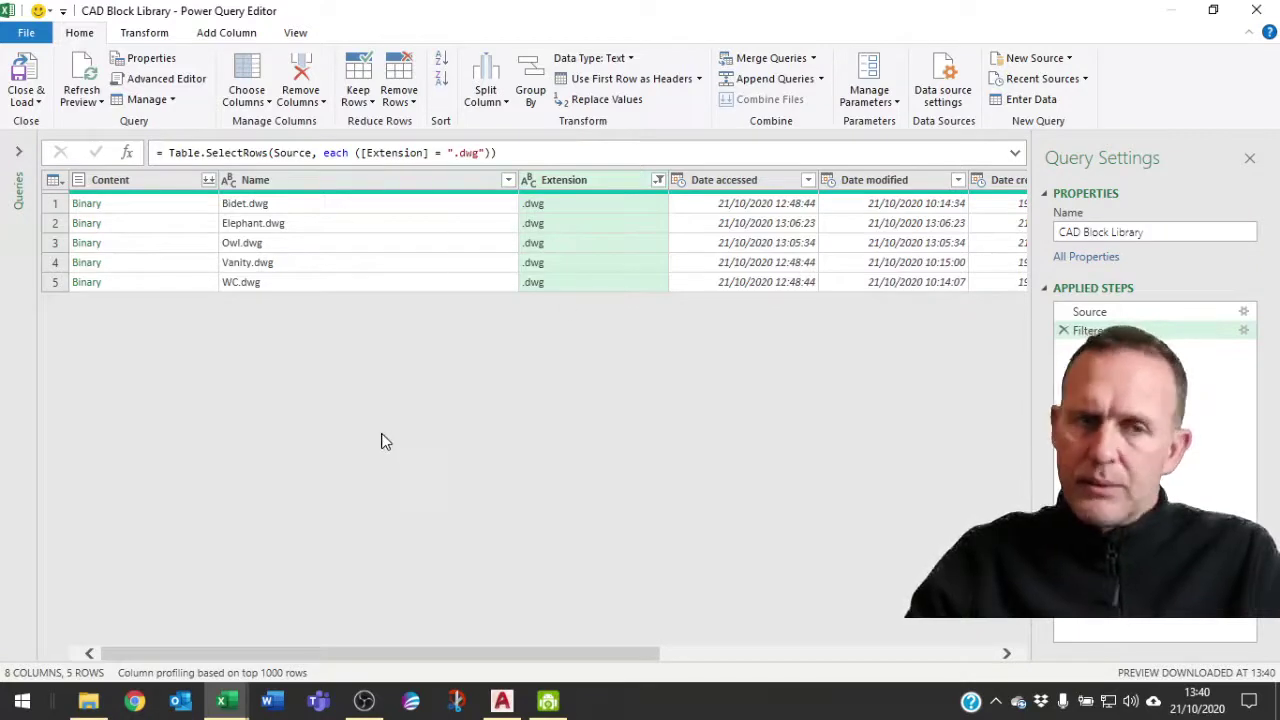
{"action": "right_click", "coordinate": [154, 186]}
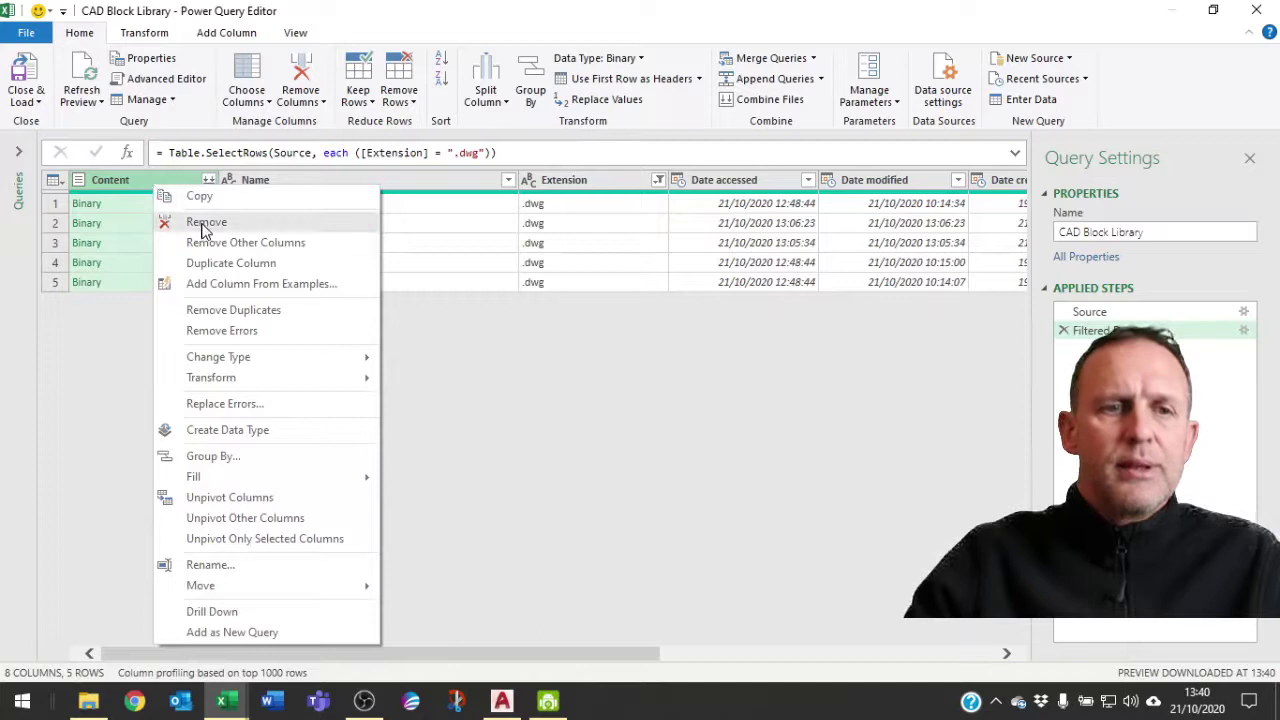
{"action": "left_click", "coordinate": [205, 223]}
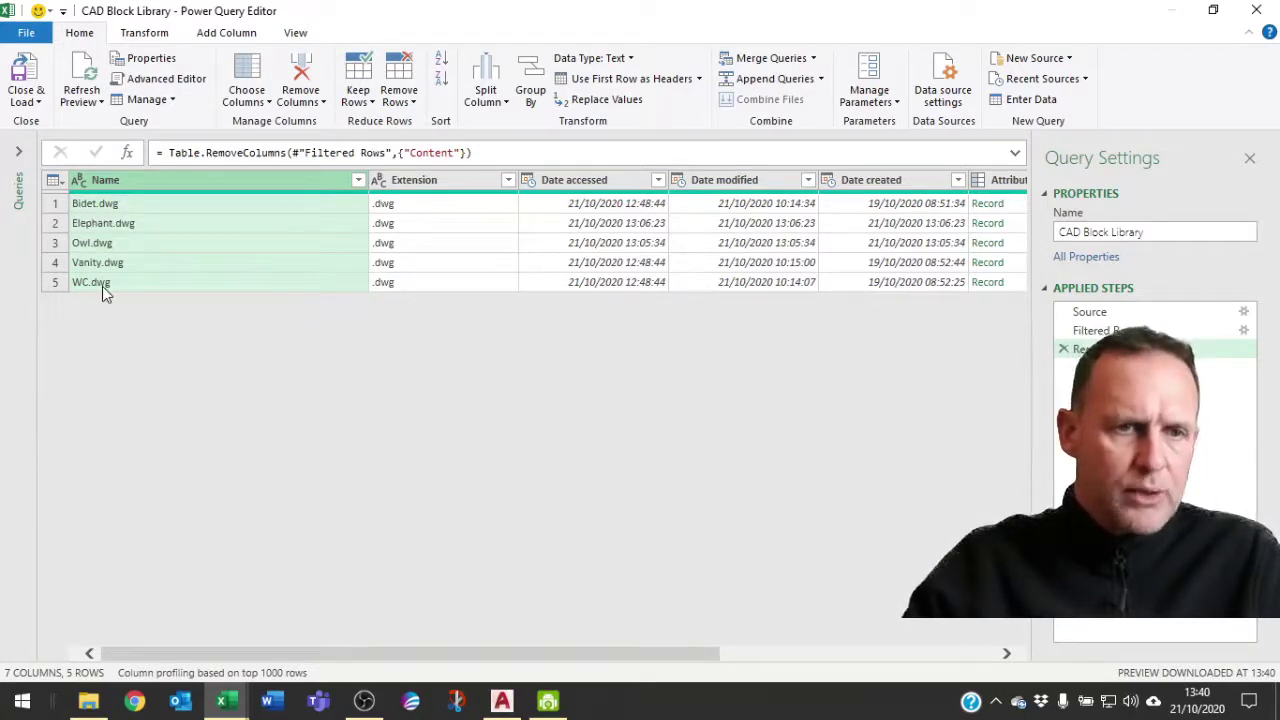
Step: Split the Name column at the right-most "." delimiter
{"action": "right_click", "coordinate": [144, 183]}
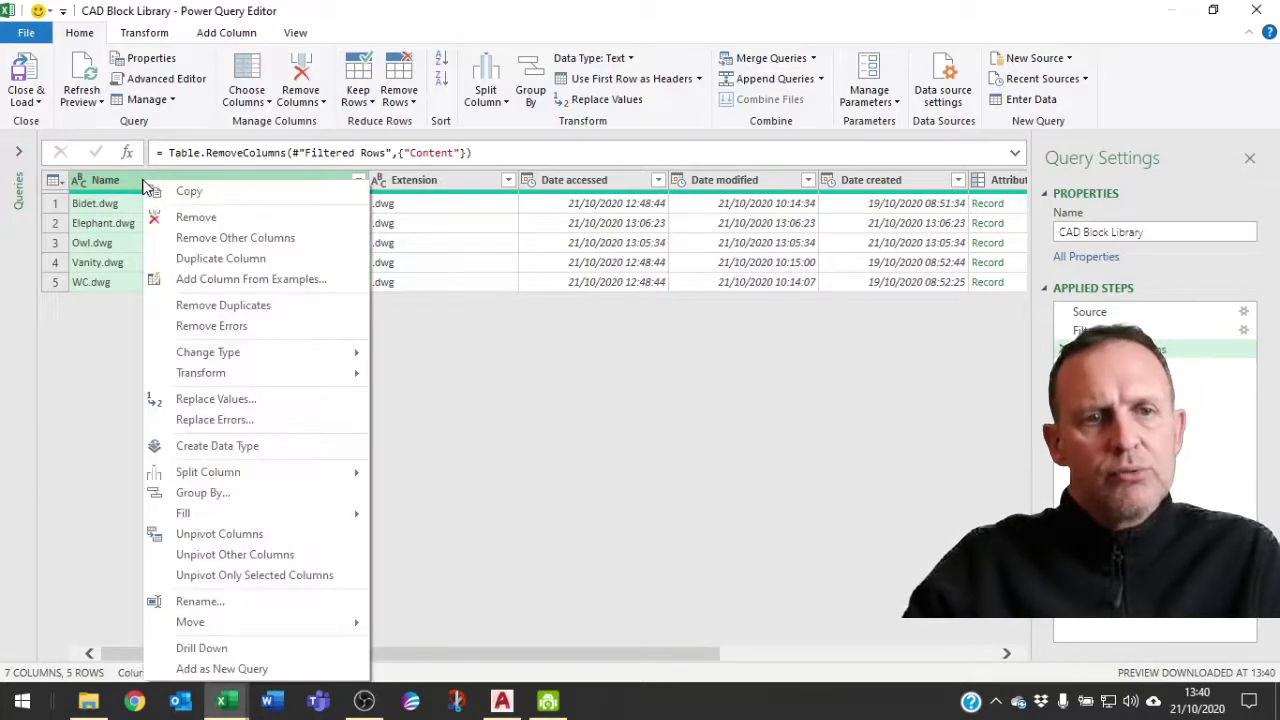
{"action": "mouse_move", "coordinate": [212, 471]}
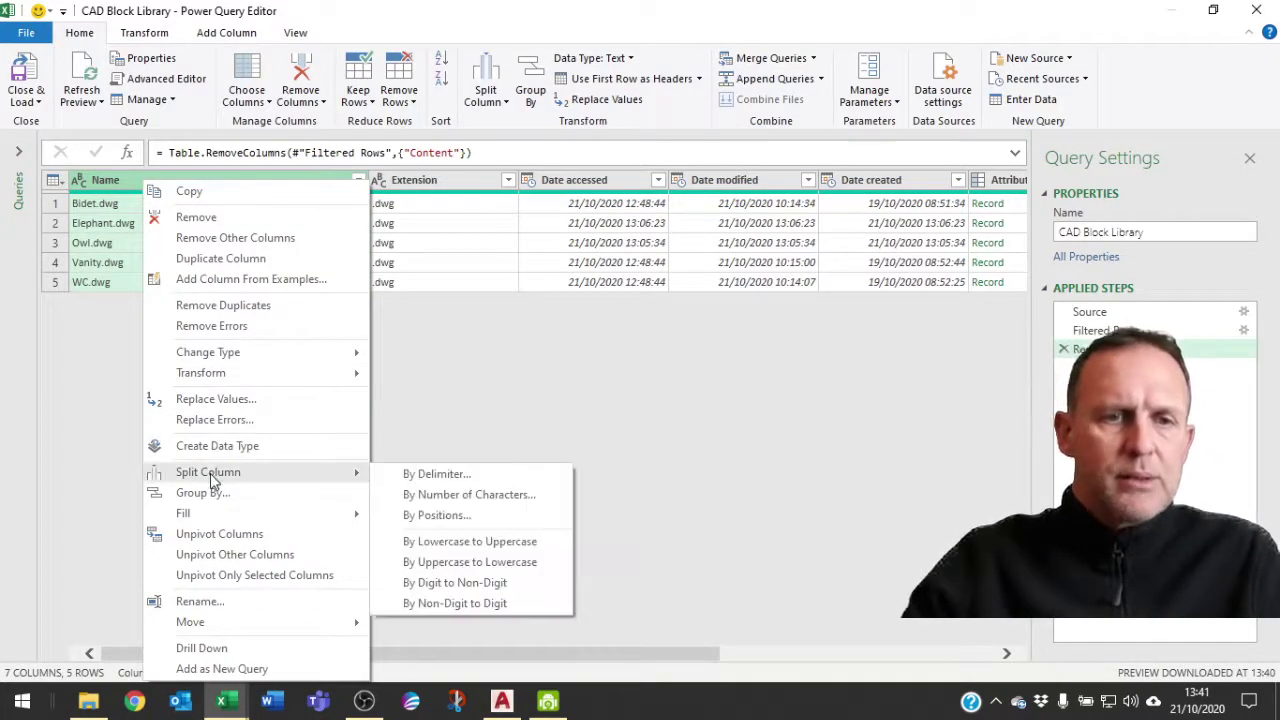
{"action": "left_click", "coordinate": [425, 476]}
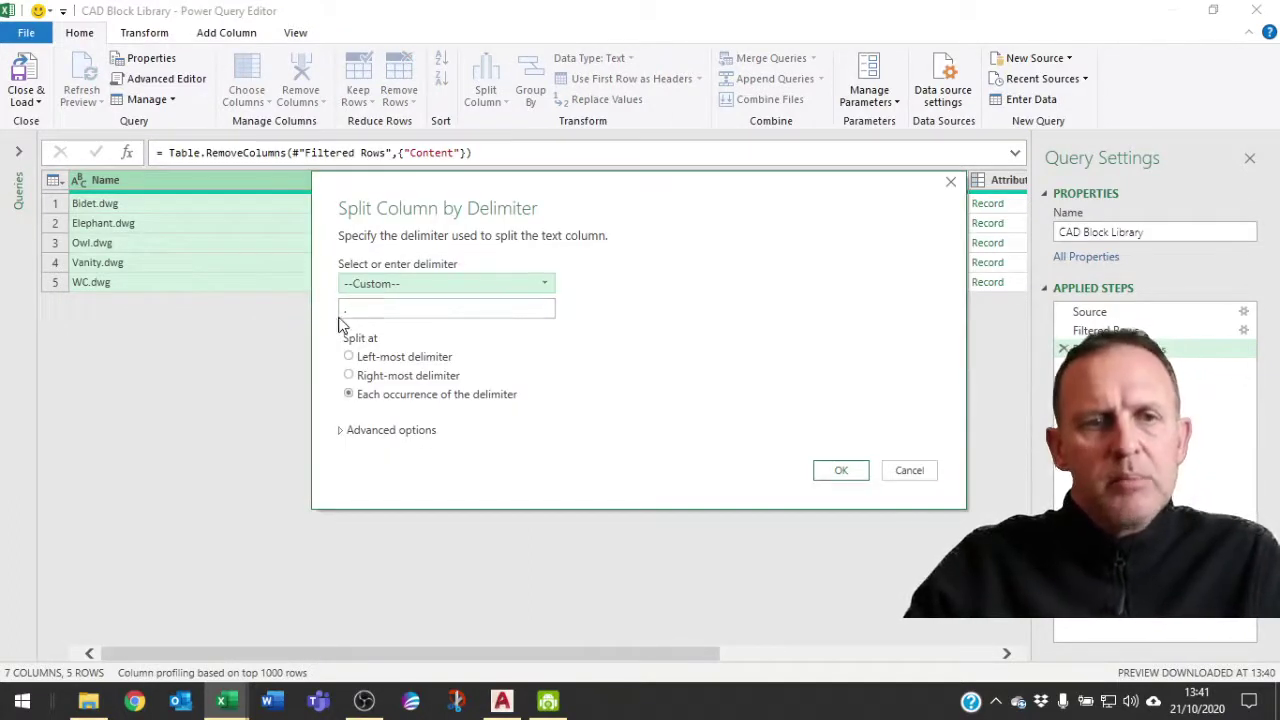
{"action": "left_click", "coordinate": [348, 376]}
{"action": "left_click", "coordinate": [850, 472]}
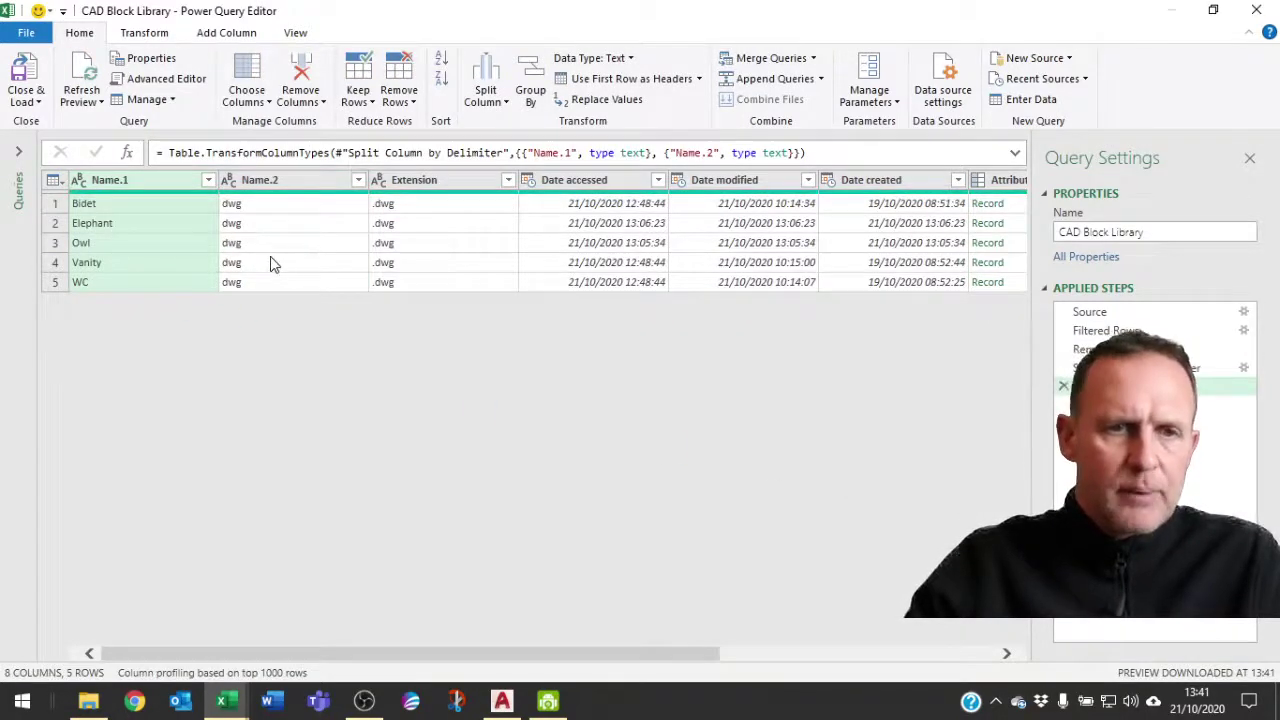
Step: Remove the Name.2, Extension, Date accessed and Date created columns from the query
{"action": "left_click", "coordinate": [300, 190]}
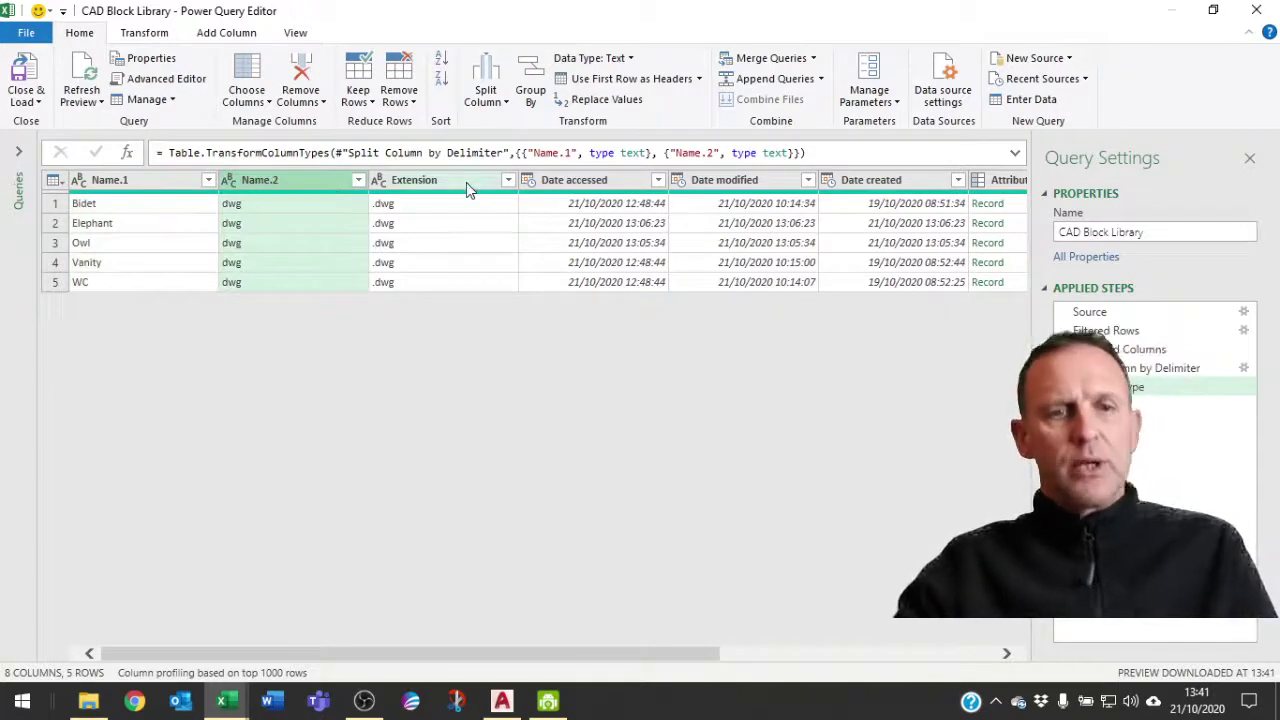
{"action": "left_click", "coordinate": [466, 182], "text": "shift"}
{"action": "left_click", "coordinate": [598, 182], "text": "shift"}
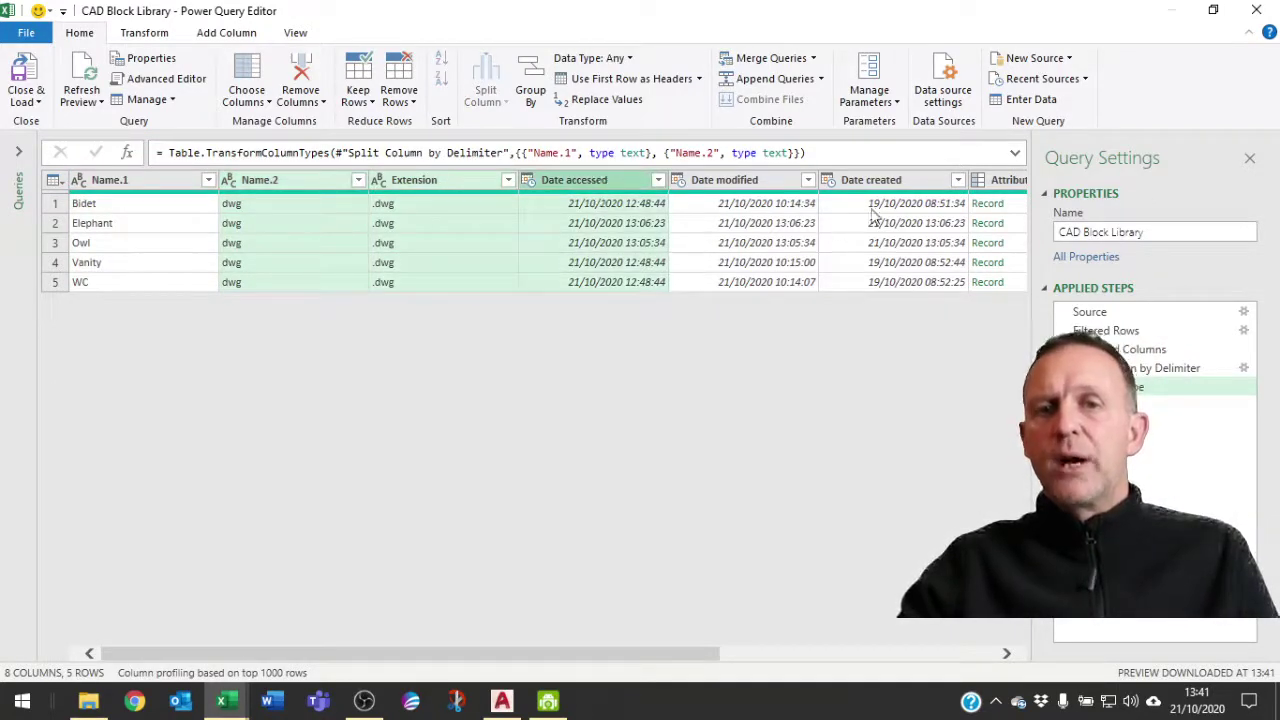
{"action": "left_click", "coordinate": [893, 186], "text": "shift"}
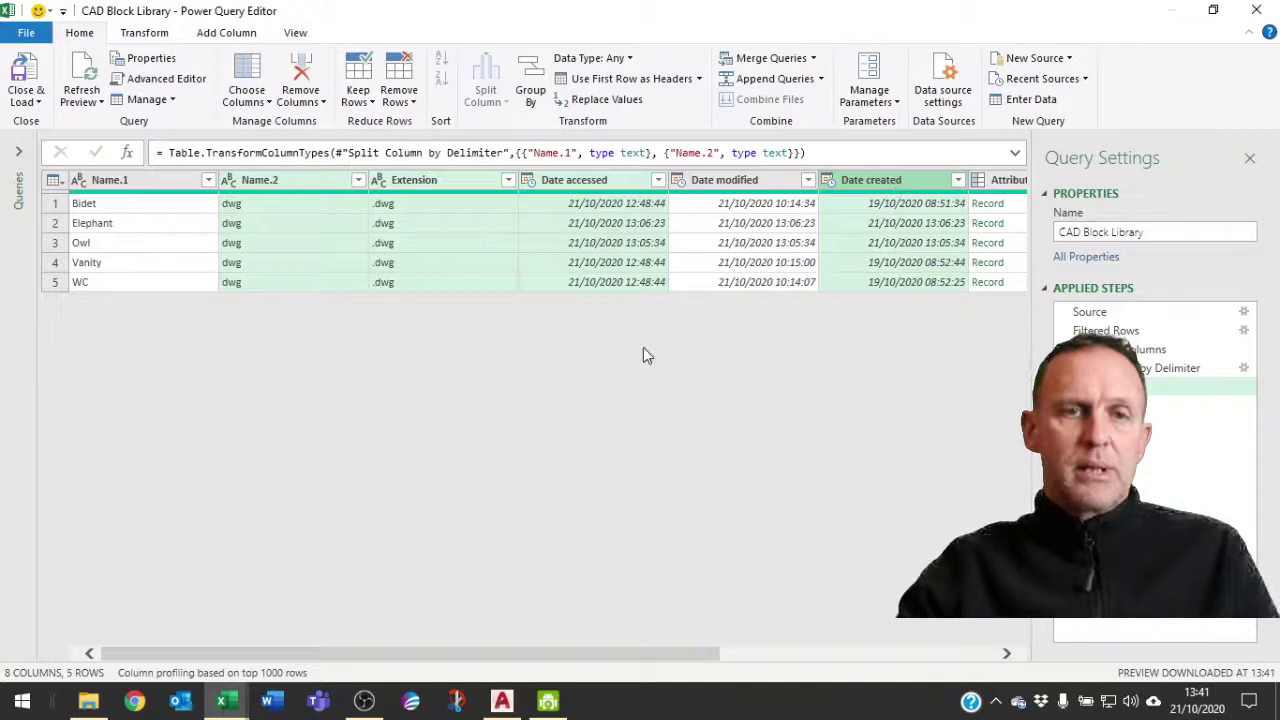
{"action": "left_click", "coordinate": [300, 75]}
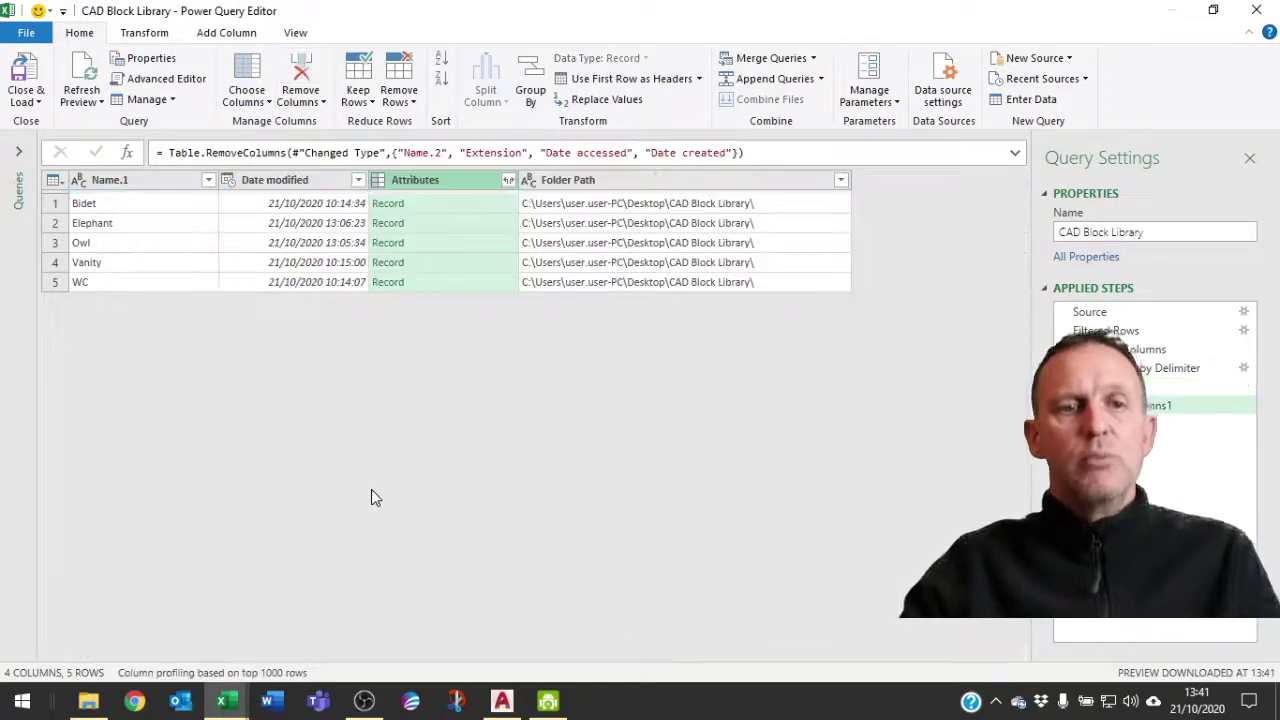
Step: Remove the Folder Path column from the CAD Block Library query
{"action": "left_click", "coordinate": [626, 190]}
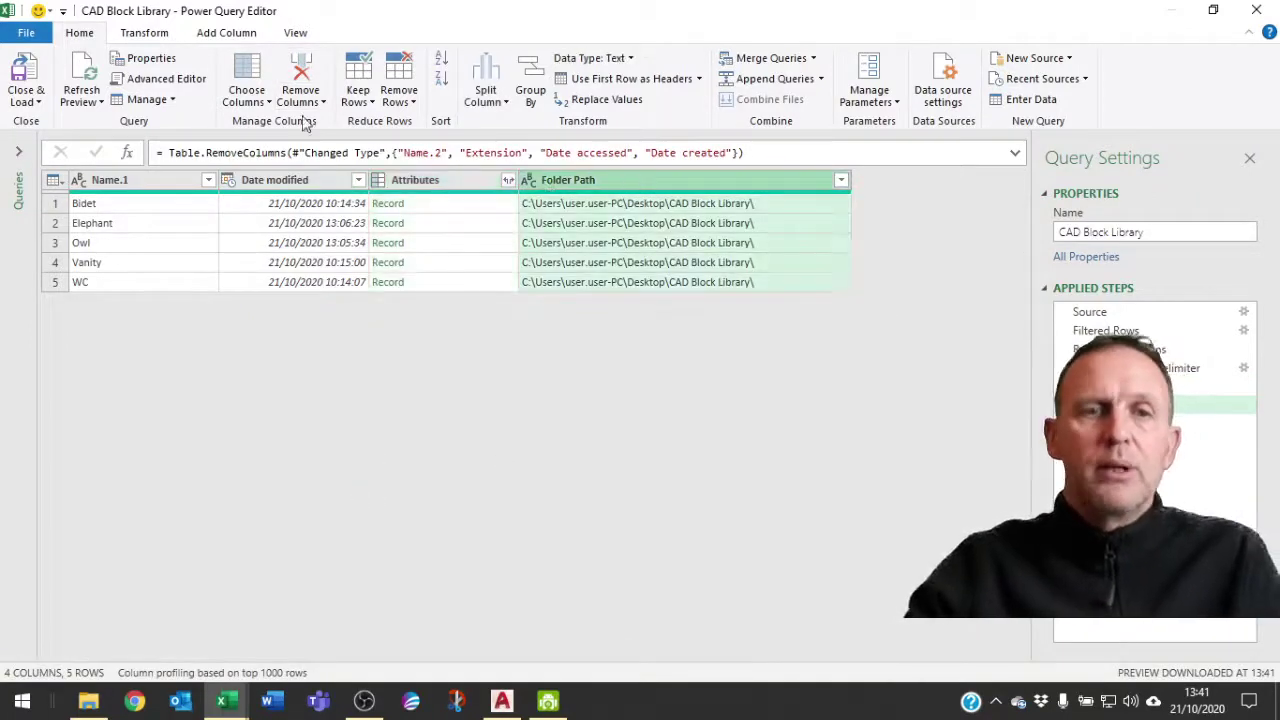
{"action": "left_click", "coordinate": [300, 75]}
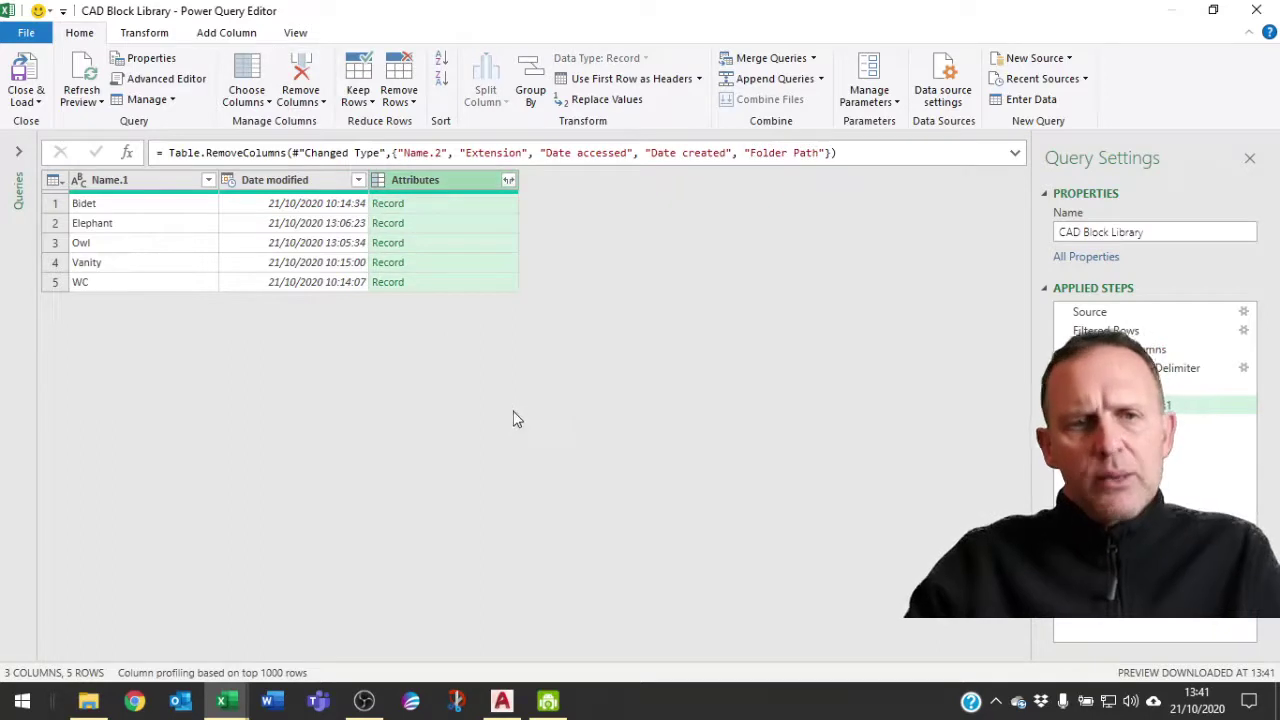
{"action": "left_click", "coordinate": [509, 185]}
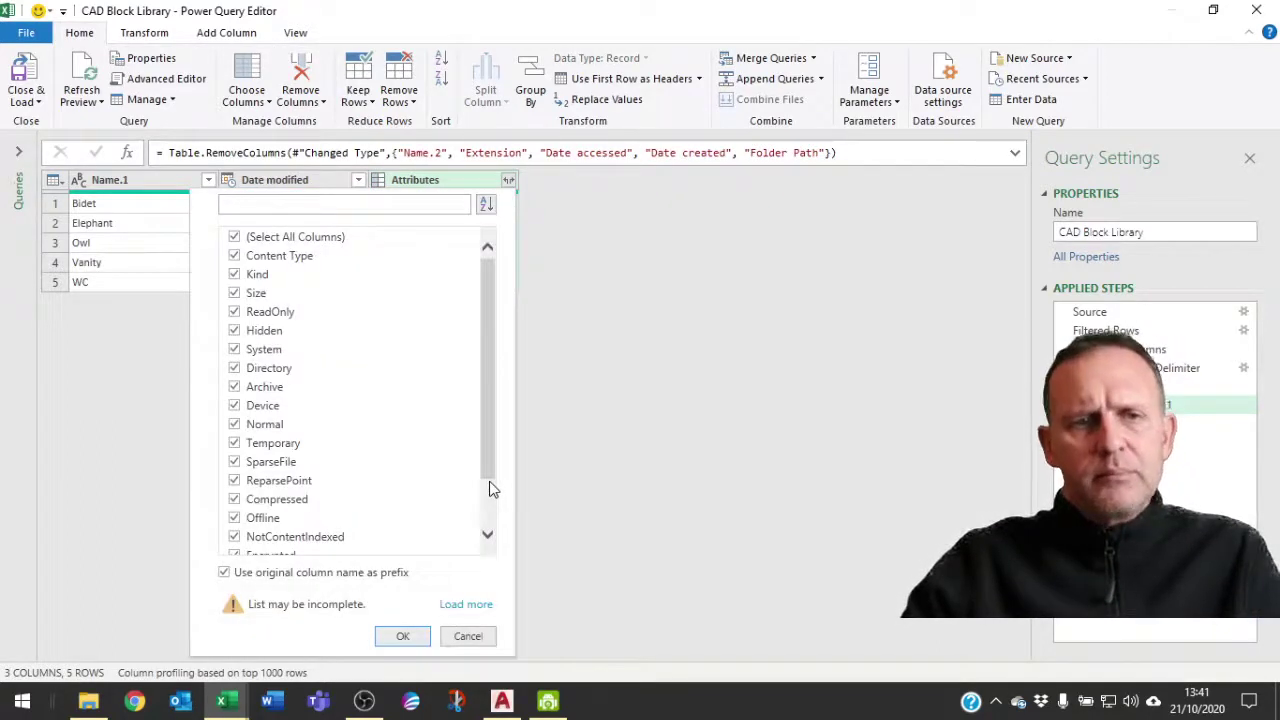
{"action": "left_click", "coordinate": [235, 237]}
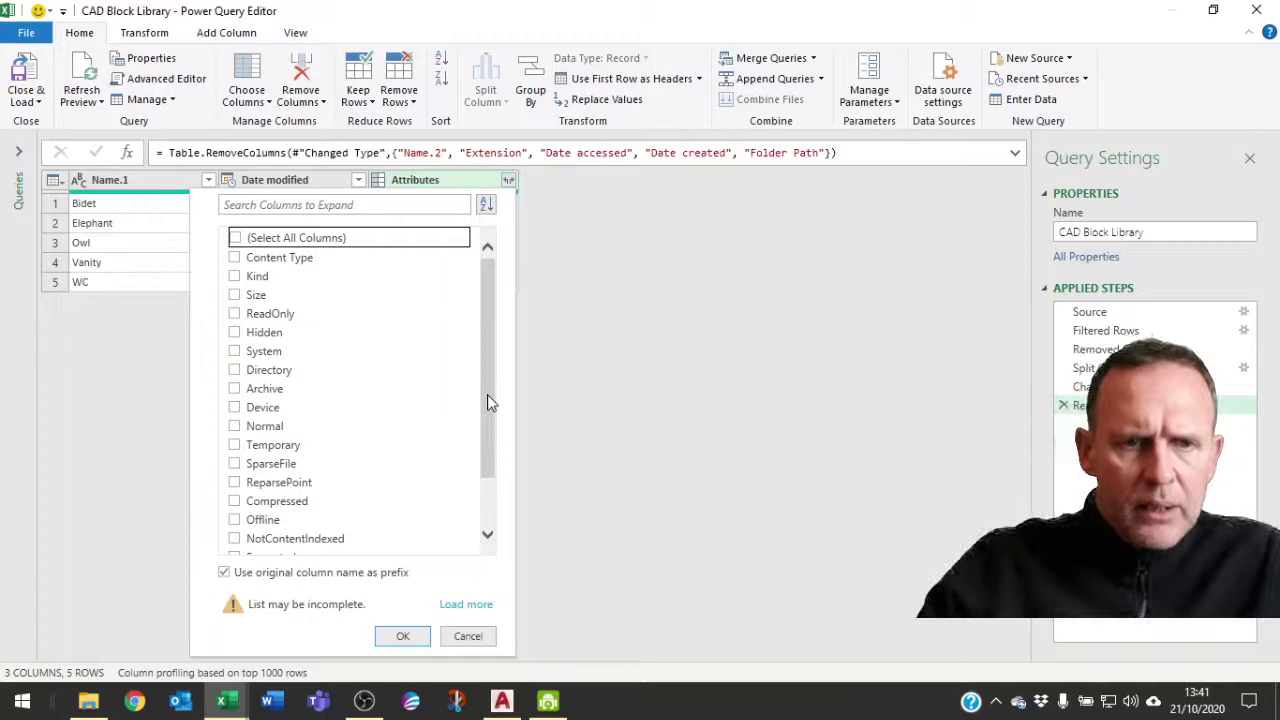
{"action": "scroll", "coordinate": [490, 400], "scroll_direction": "down", "scroll_amount": 2}
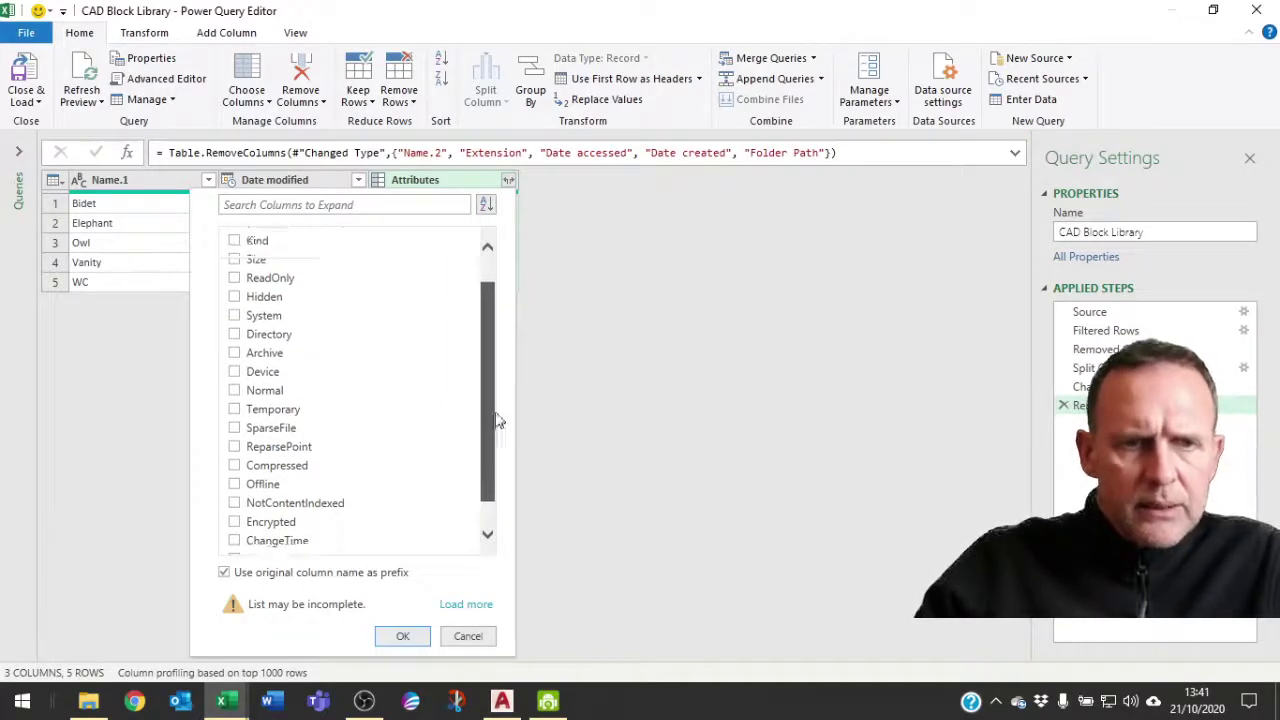
{"action": "scroll", "coordinate": [499, 421], "scroll_direction": "up", "scroll_amount": 2}
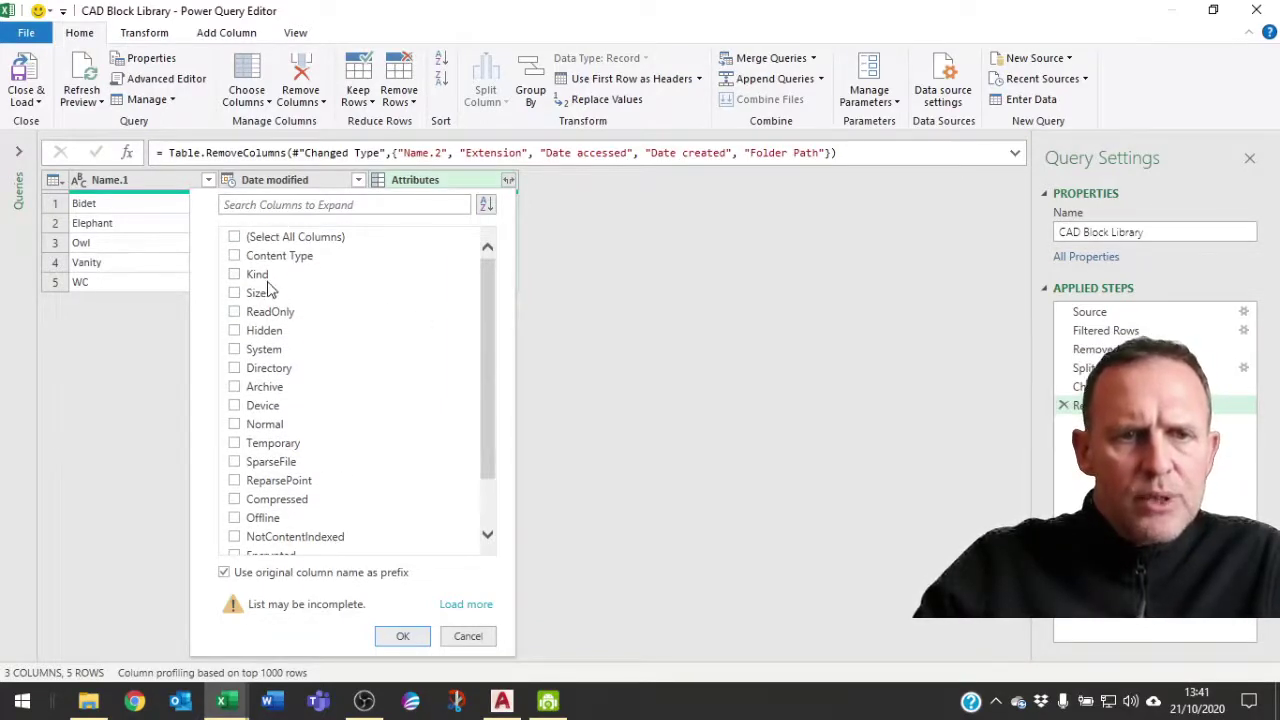
{"action": "scroll", "coordinate": [280, 447], "scroll_direction": "down", "scroll_amount": 3}
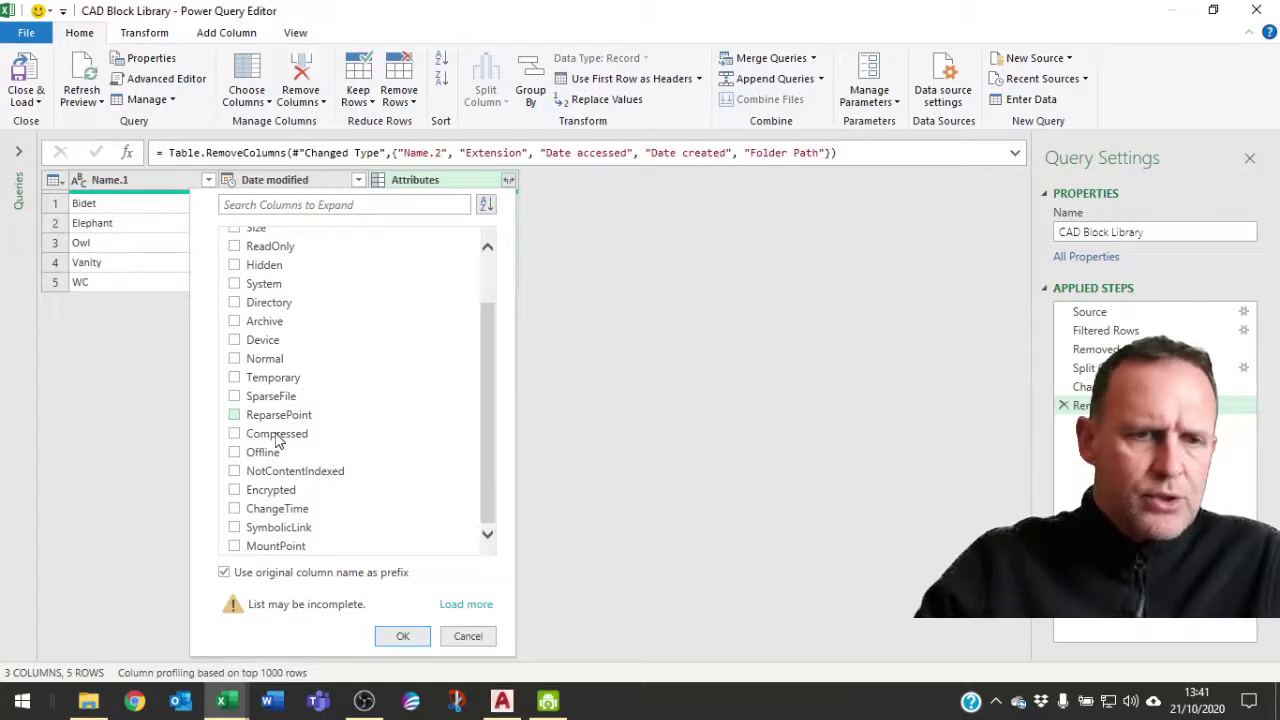
{"action": "scroll", "coordinate": [279, 442], "scroll_direction": "up", "scroll_amount": 3}
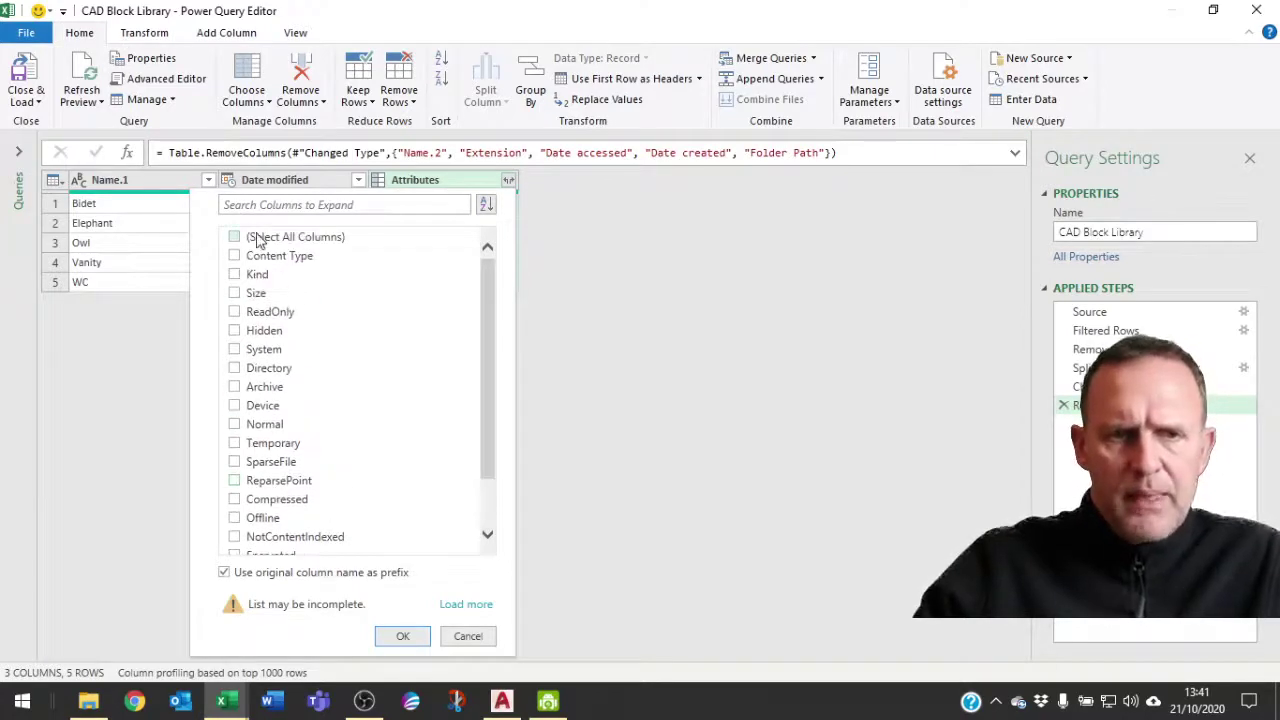
{"action": "left_click", "coordinate": [467, 637]}
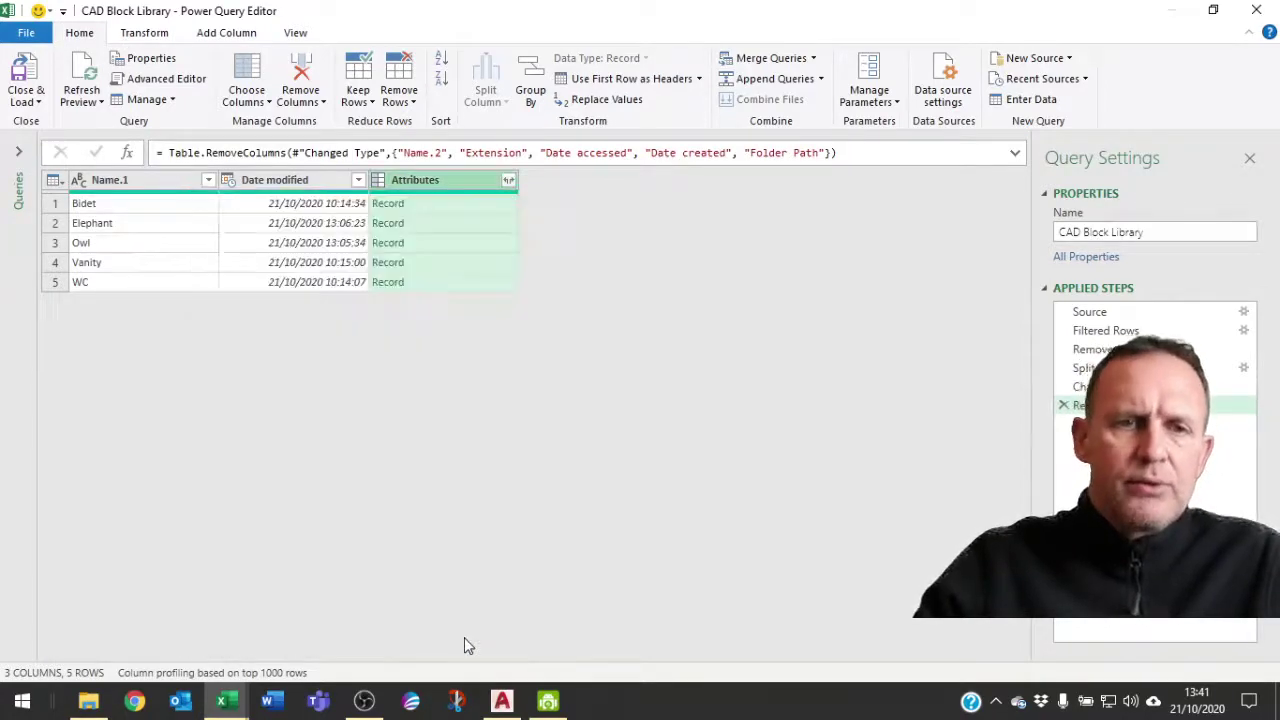
Step: Remove the Attributes column and load the CAD Block Library query to the workbook as a connection only
{"action": "right_click", "coordinate": [447, 186]}
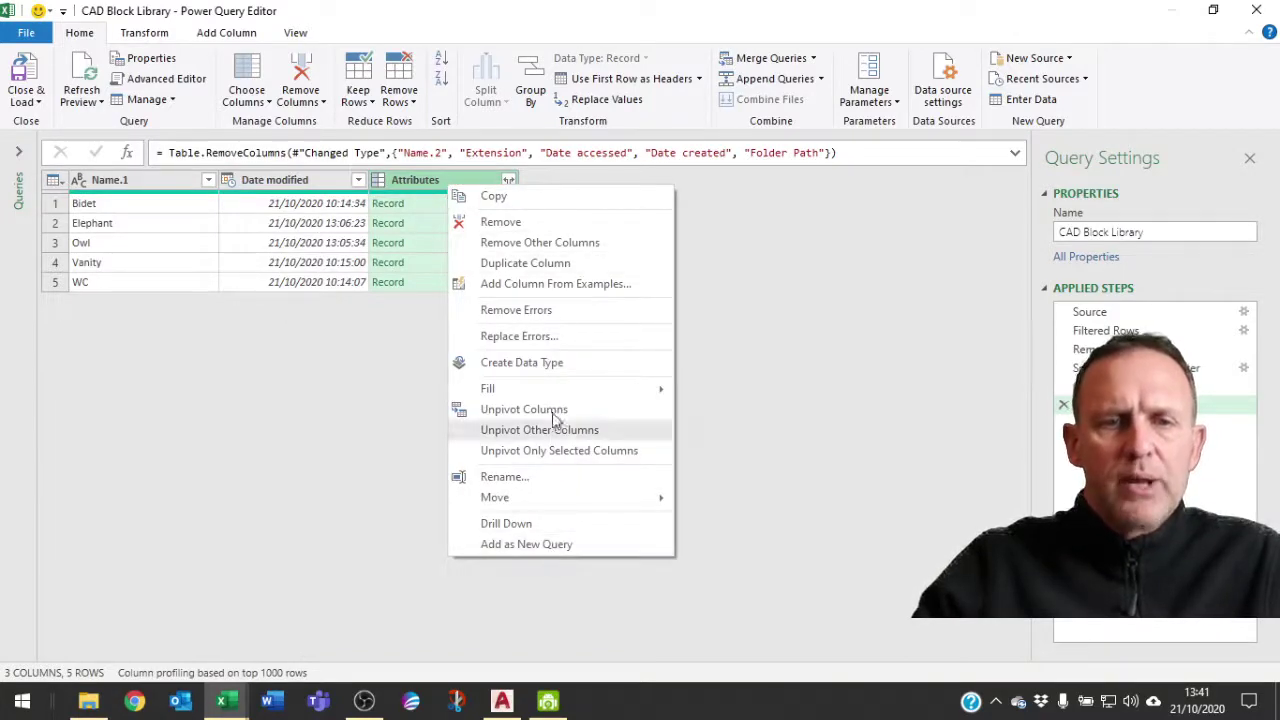
{"action": "left_click", "coordinate": [501, 222]}
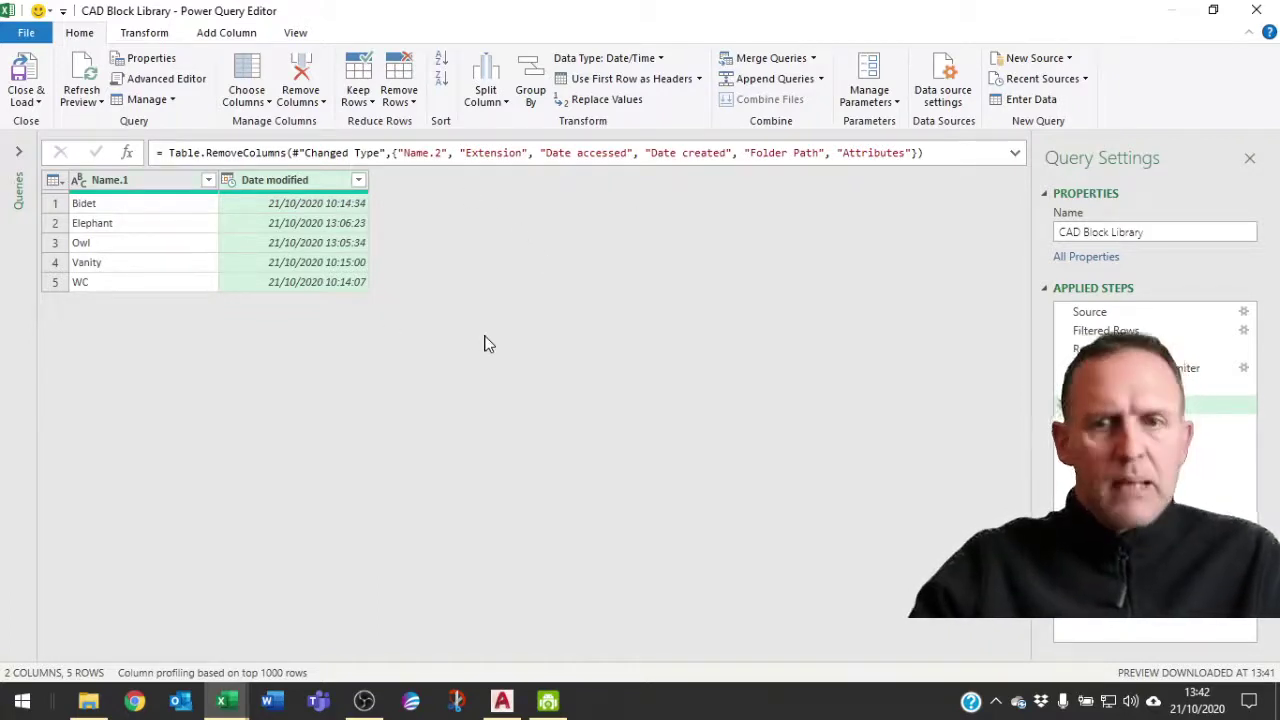
{"action": "left_click", "coordinate": [26, 101]}
{"action": "left_click", "coordinate": [81, 142]}
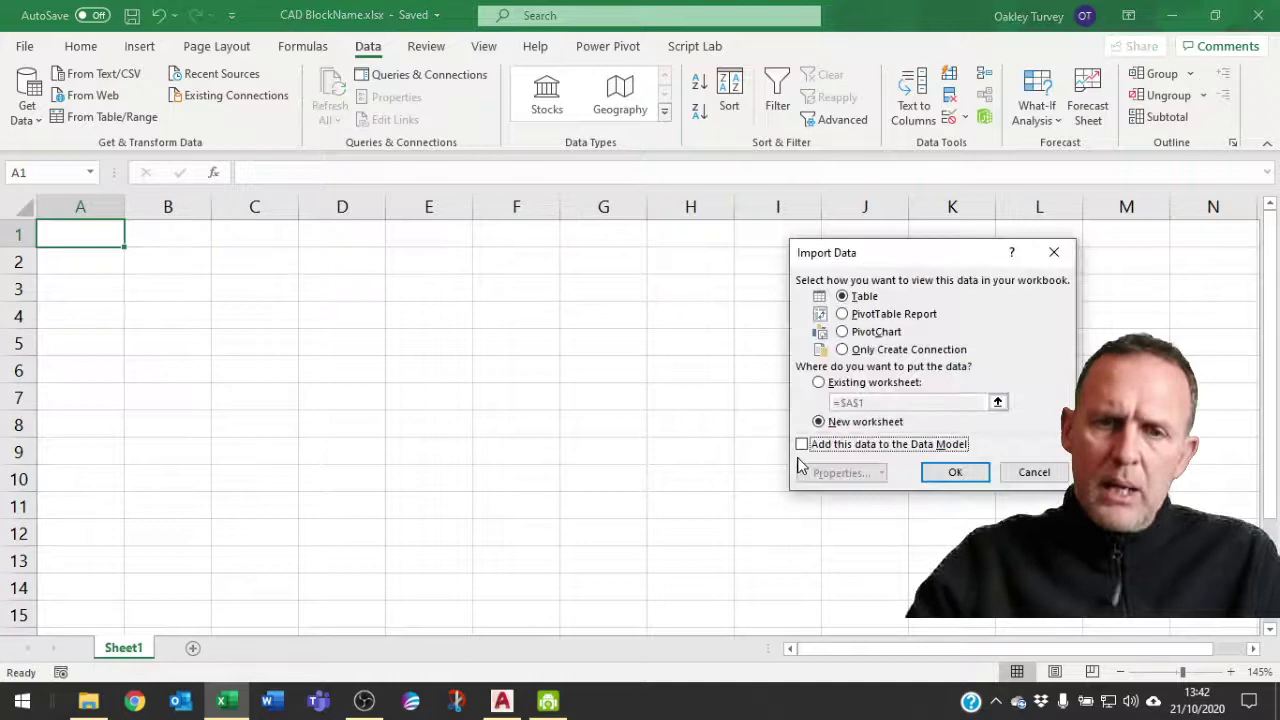
{"action": "left_click", "coordinate": [858, 352]}
{"action": "left_click", "coordinate": [955, 472]}
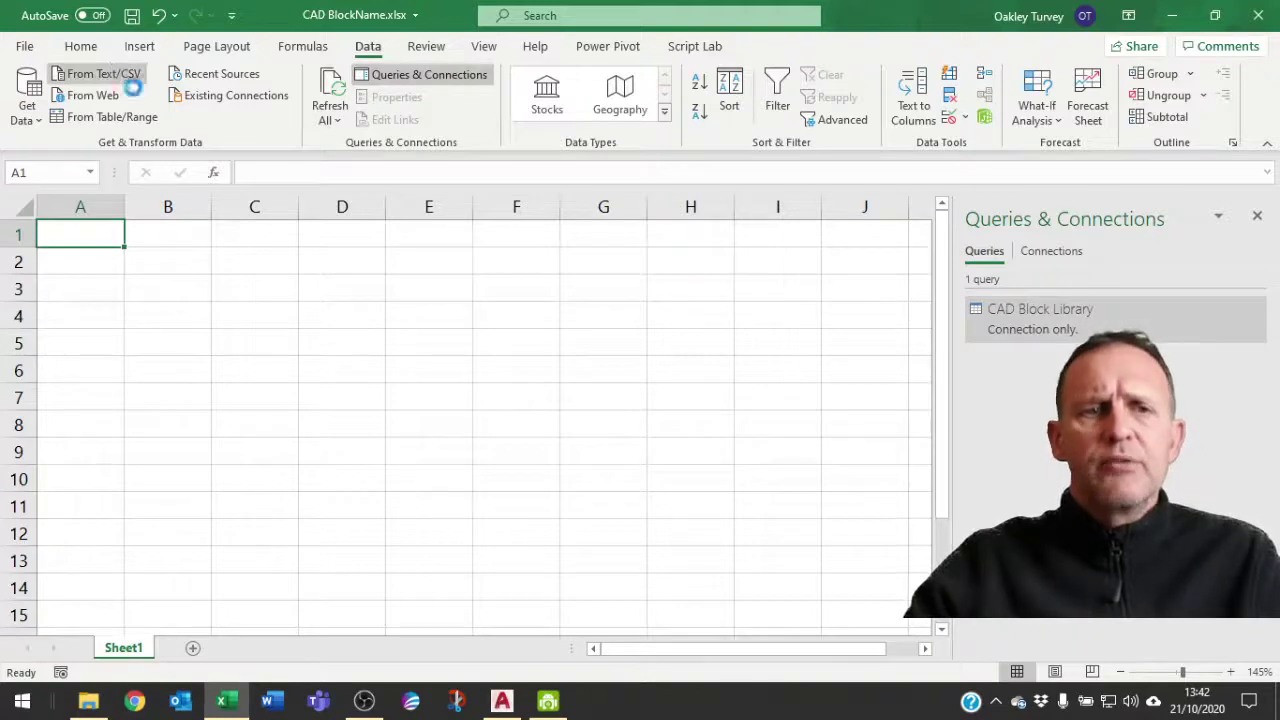
Step: Import DWGwithBlocks.csv from the Desktop for transforming in Power Query and use its first row as headers
{"action": "left_click", "coordinate": [100, 74]}
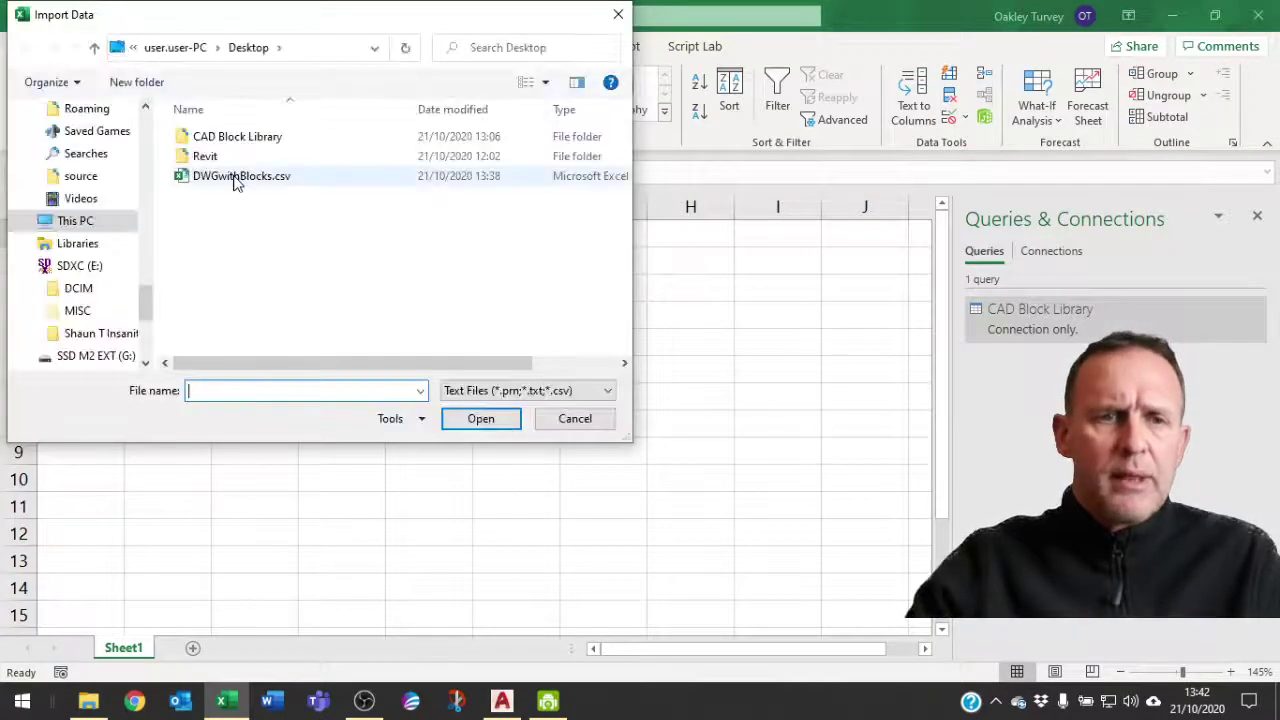
{"action": "left_click", "coordinate": [234, 177]}
{"action": "left_click", "coordinate": [481, 422]}
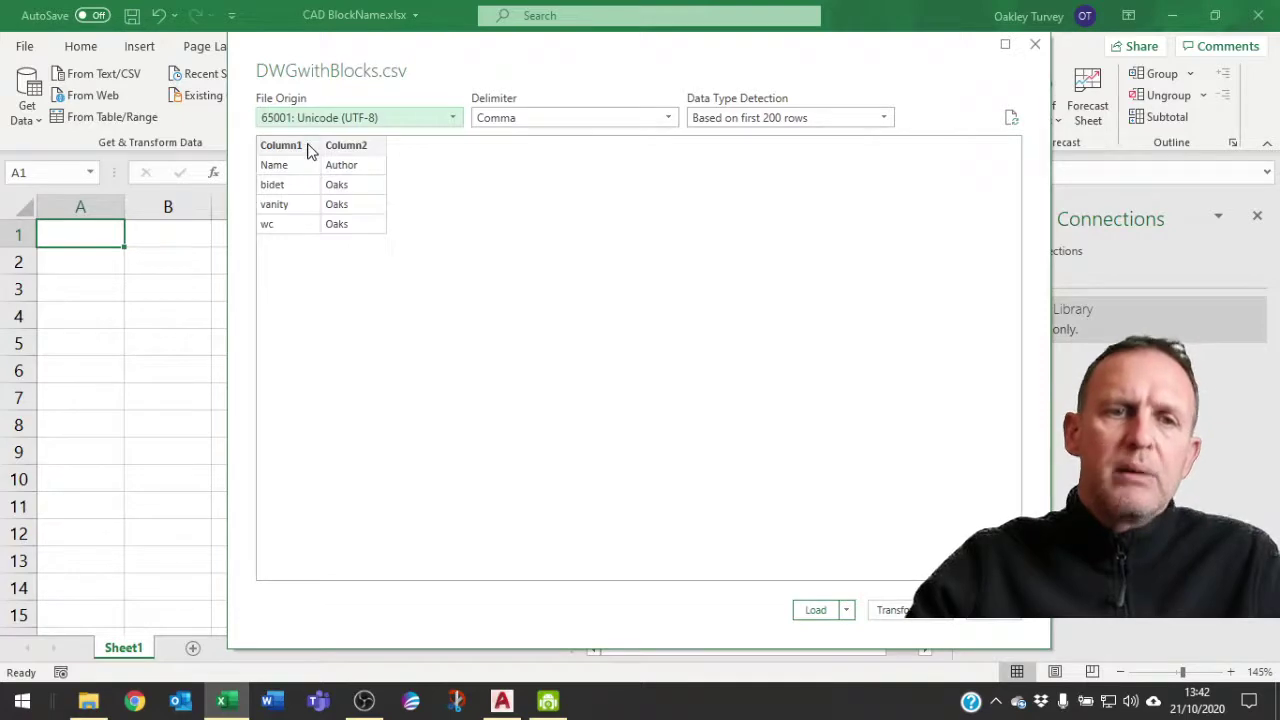
{"action": "left_click", "coordinate": [896, 610]}
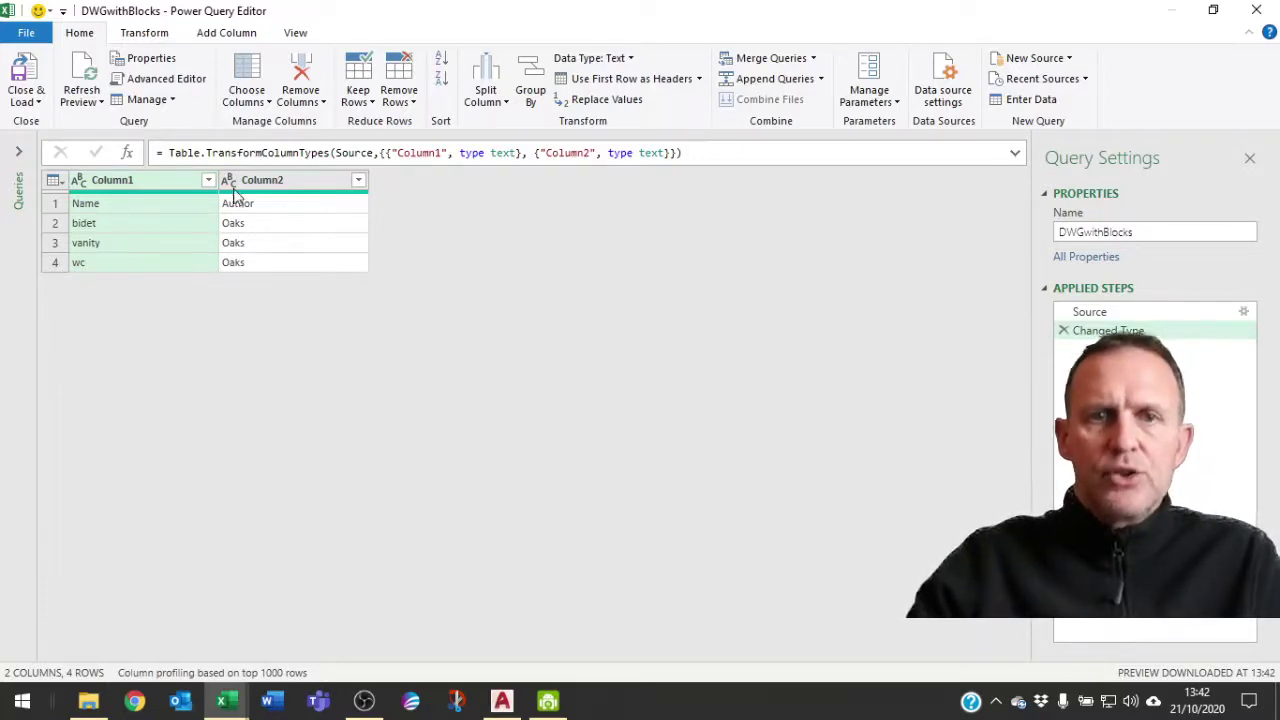
{"action": "left_click", "coordinate": [628, 79]}
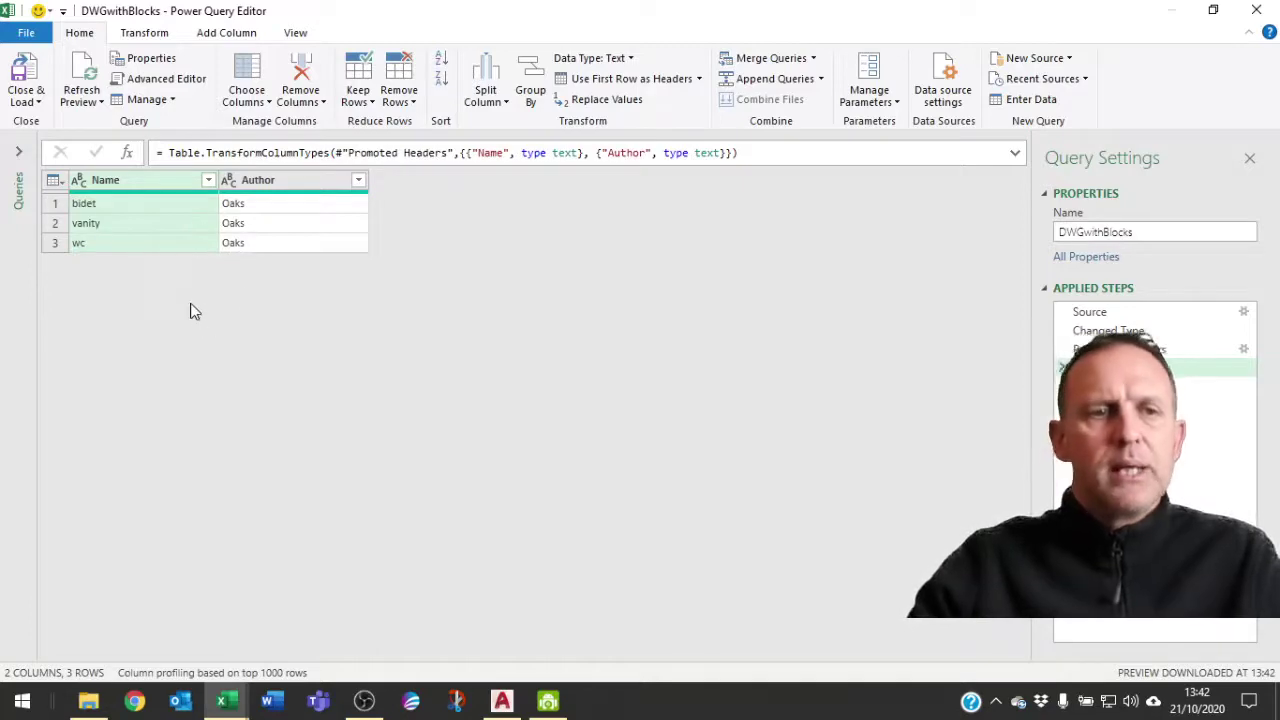
Step: Load the DWGwithBlocks query to the workbook as a connection only
{"action": "left_click", "coordinate": [36, 104]}
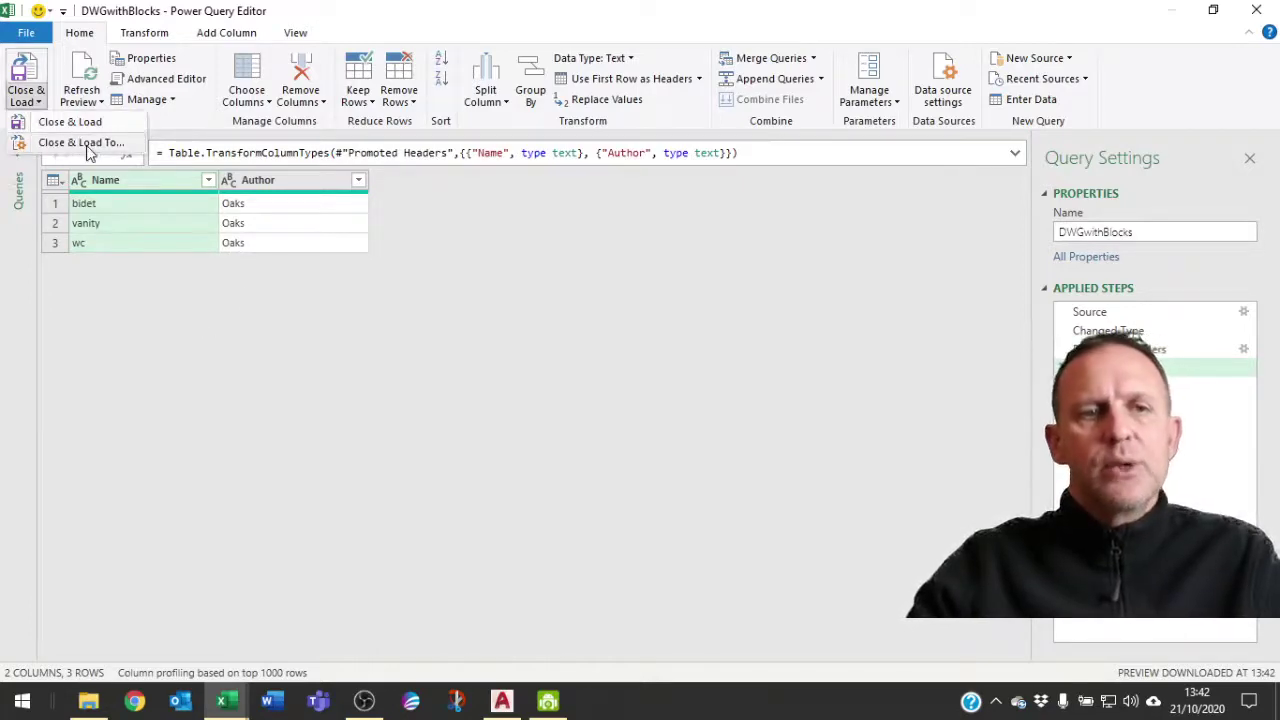
{"action": "left_click", "coordinate": [70, 143]}
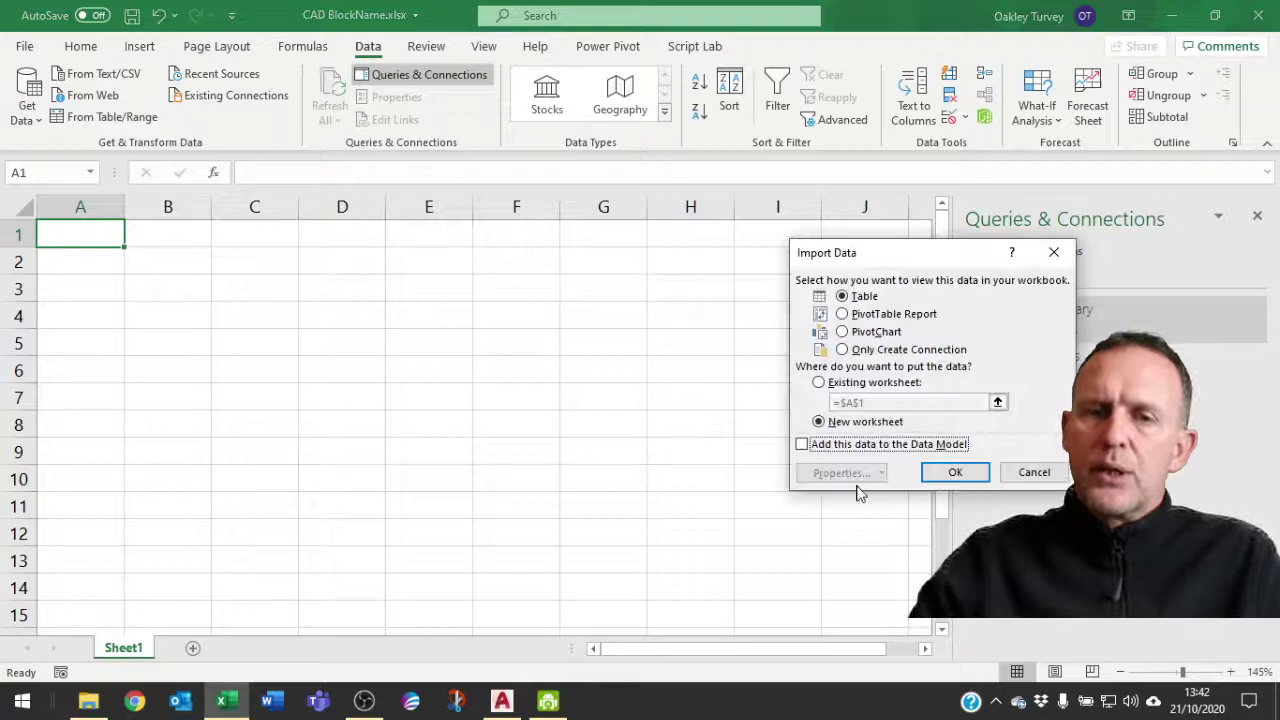
{"action": "left_click", "coordinate": [842, 349]}
{"action": "left_click", "coordinate": [966, 474]}
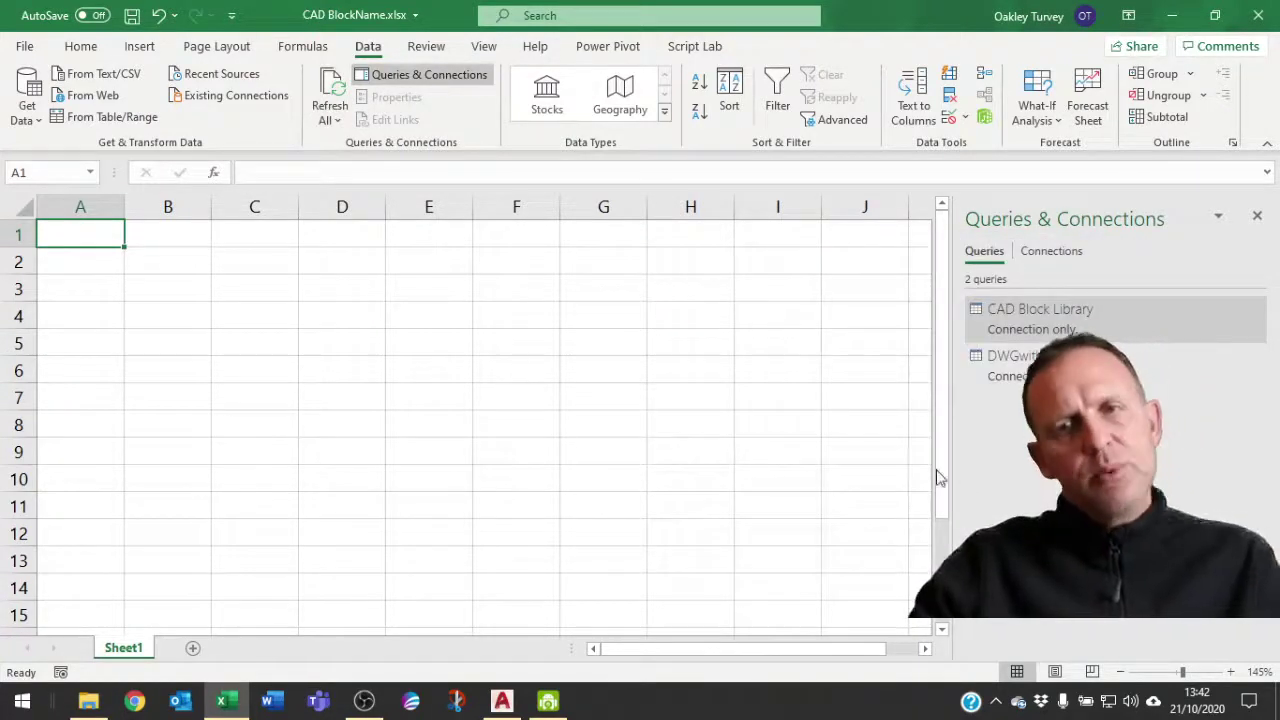
Step: Set up a merge of CAD Block Library with DWGwithBlocks, matching the Name.1 column to the Name column
{"action": "right_click", "coordinate": [1024, 323]}
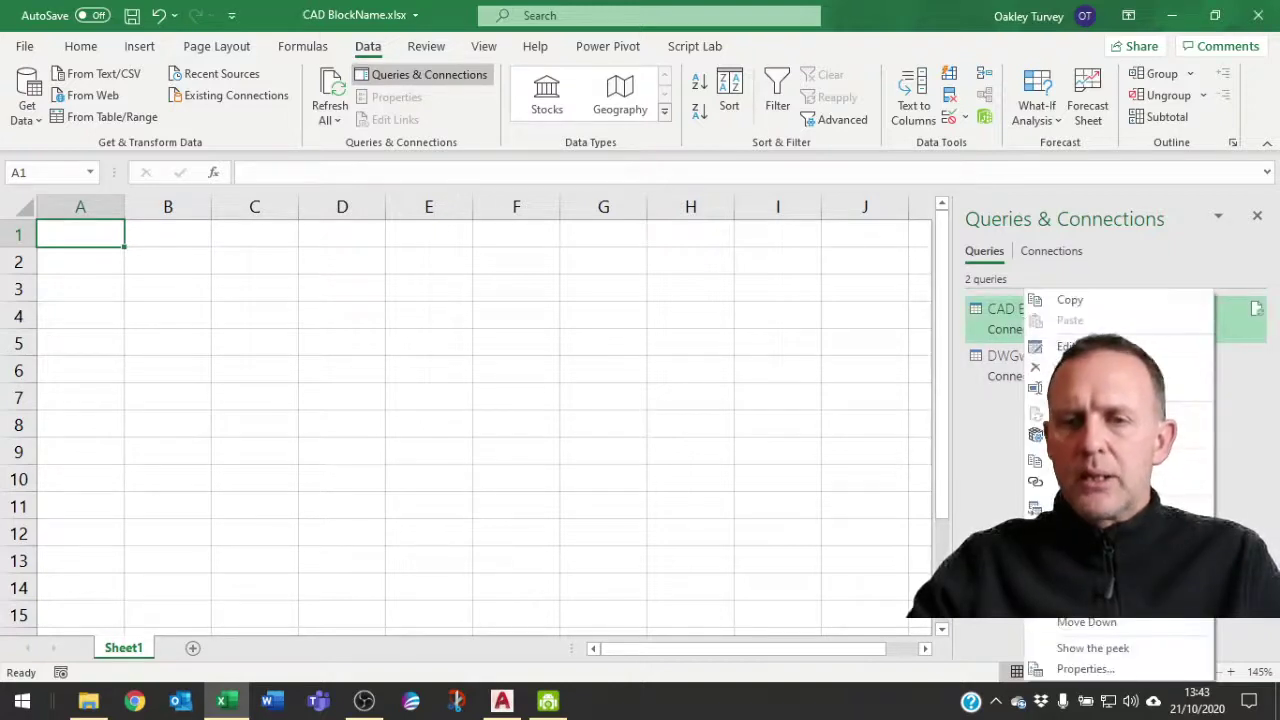
{"action": "left_click", "coordinate": [1065, 346]}
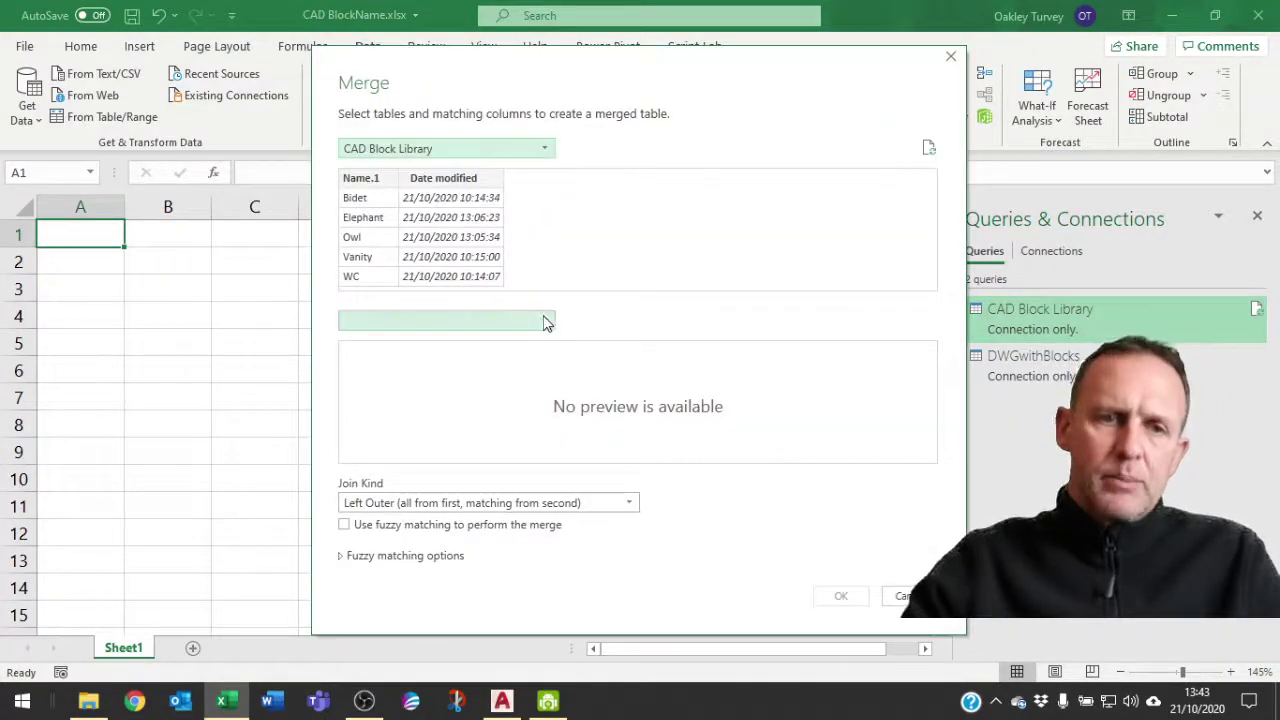
{"action": "left_click", "coordinate": [440, 320]}
{"action": "left_click", "coordinate": [410, 364]}
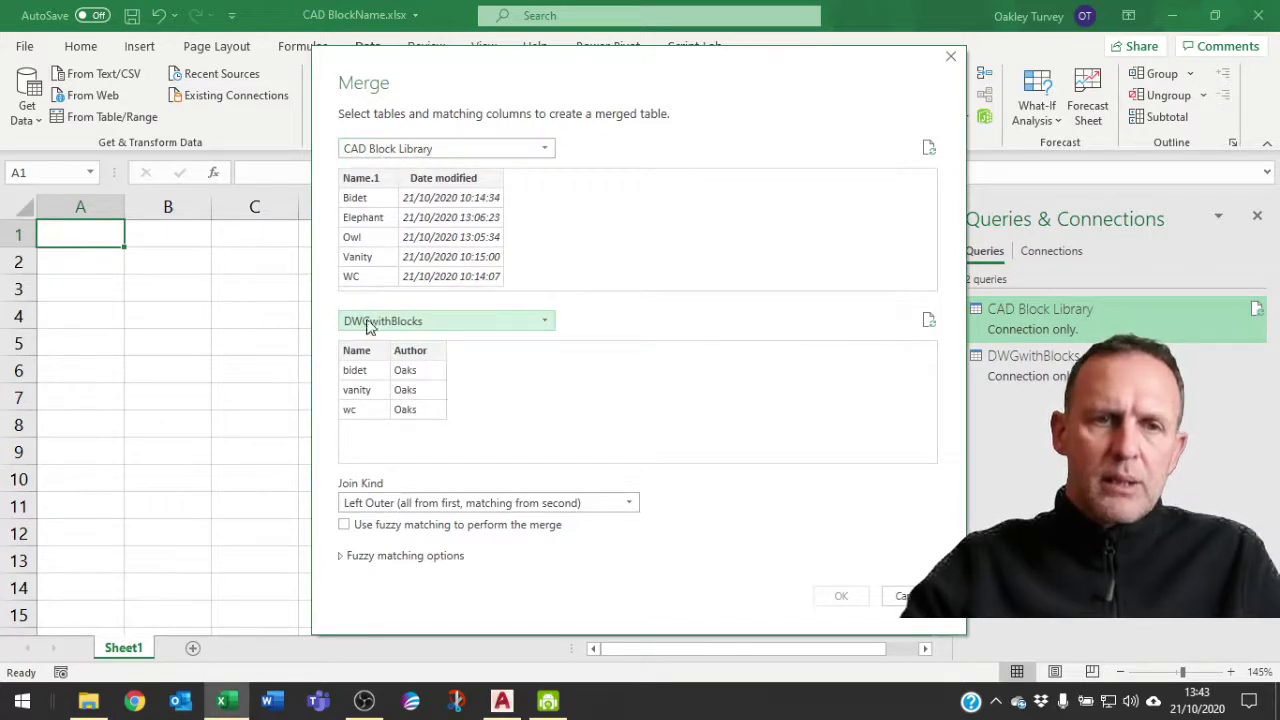
{"action": "left_click", "coordinate": [367, 179]}
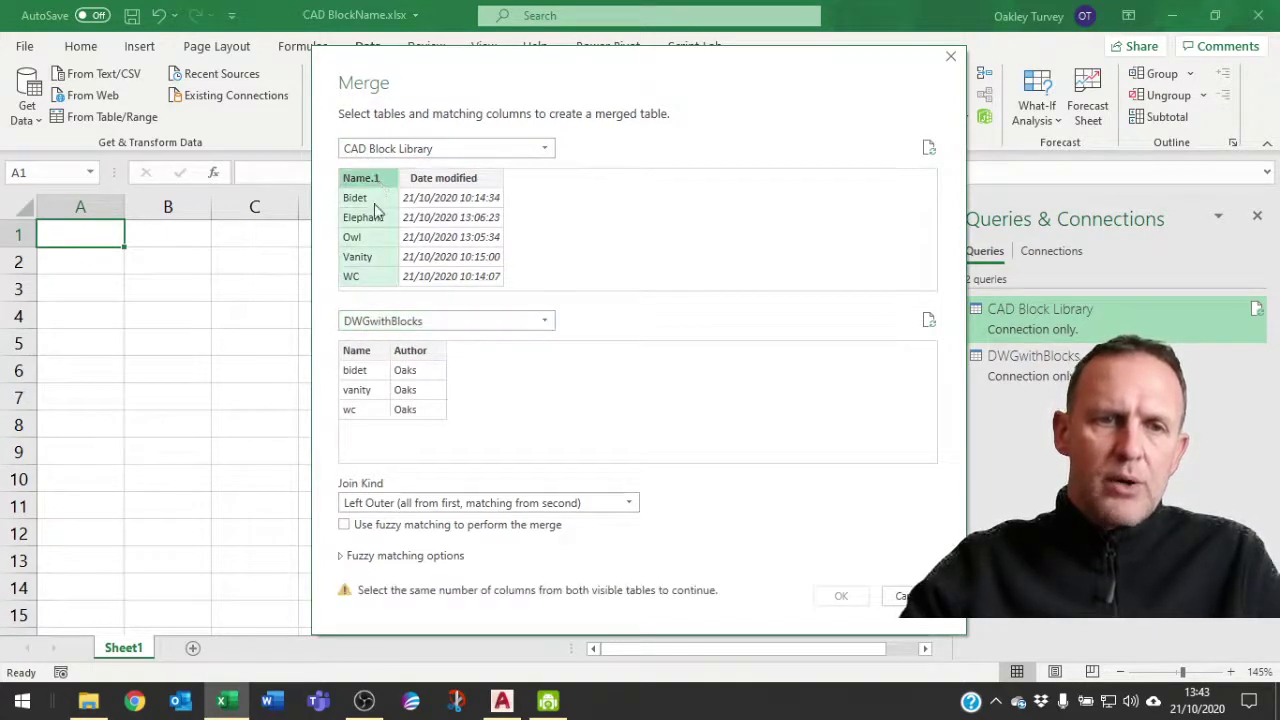
{"action": "left_click", "coordinate": [357, 351]}
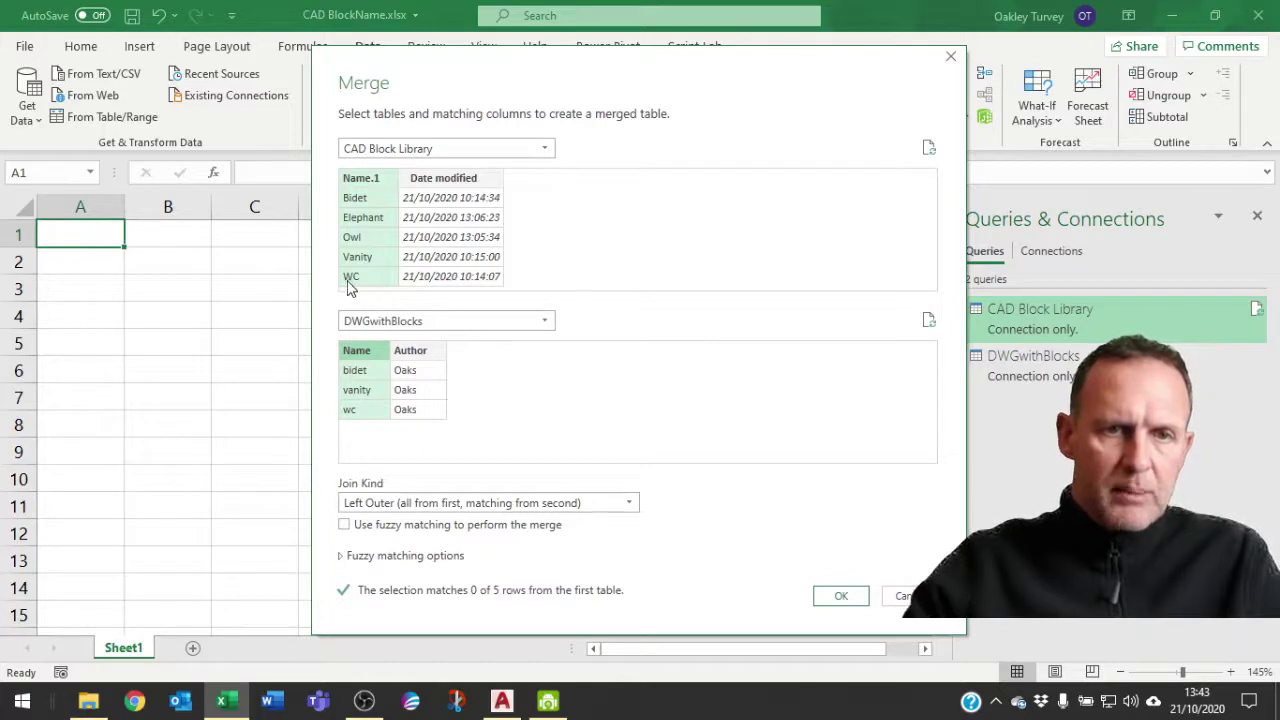
Step: Enable fuzzy matching for the merge and review the fuzzy matching options
{"action": "left_click", "coordinate": [345, 526]}
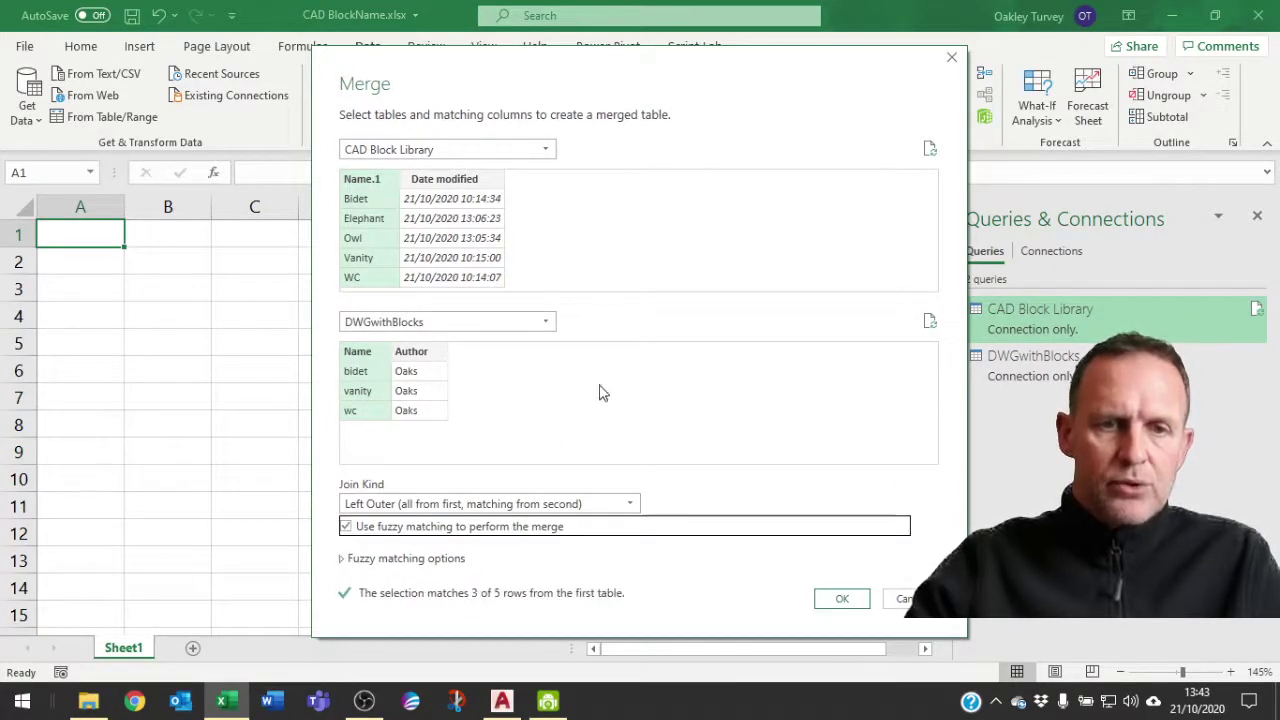
{"action": "left_click", "coordinate": [343, 558]}
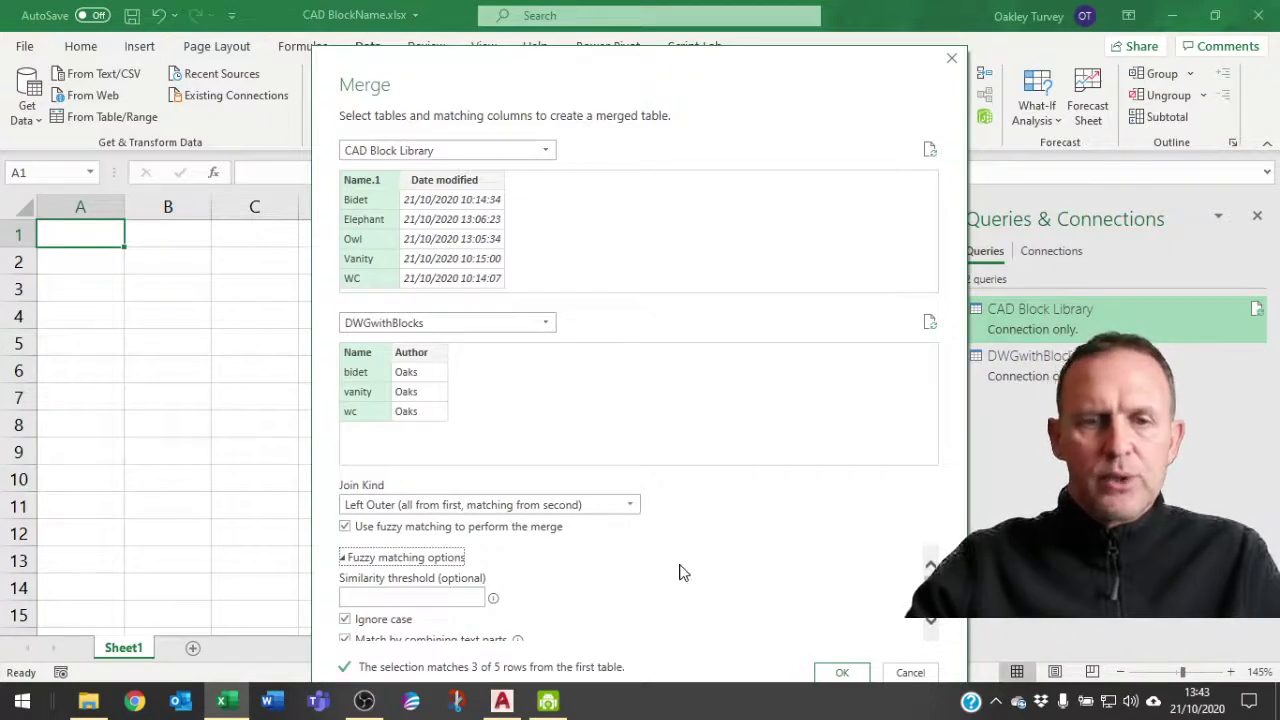
{"action": "scroll", "coordinate": [680, 572], "scroll_direction": "down", "scroll_amount": 3}
{"action": "scroll", "coordinate": [680, 572], "scroll_direction": "up", "scroll_amount": 3}
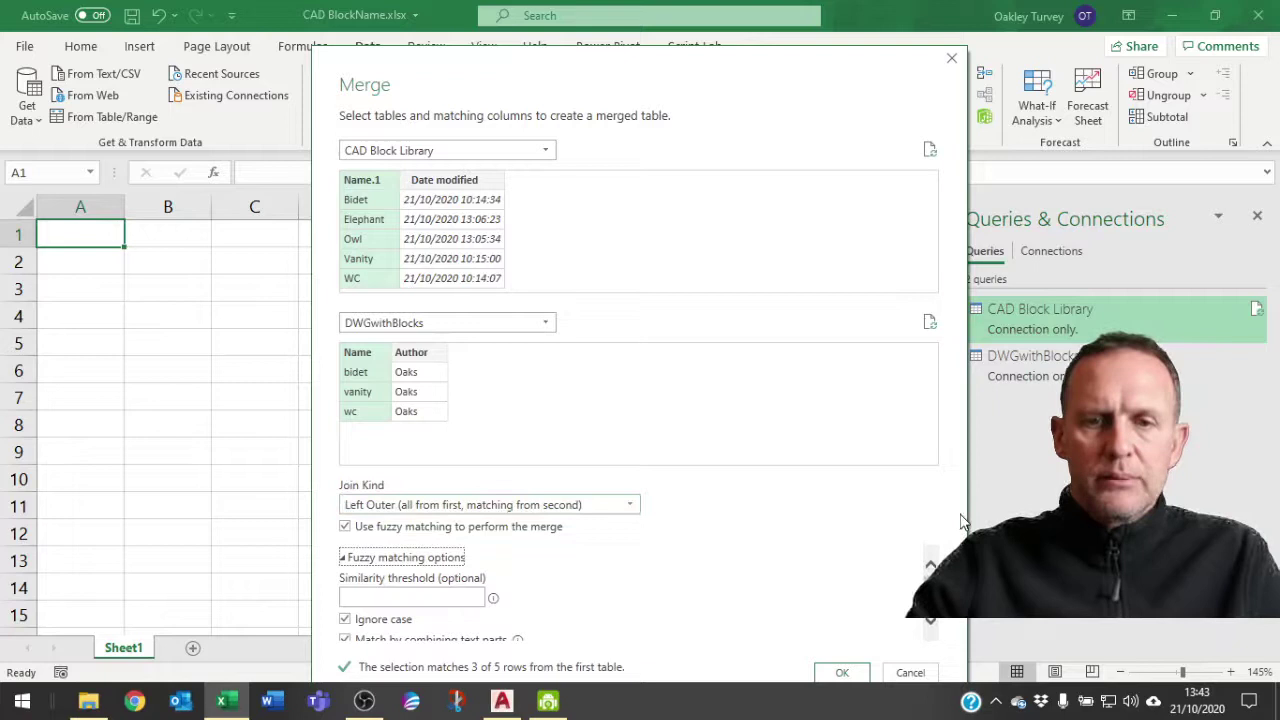
{"action": "scroll", "coordinate": [948, 628], "scroll_direction": "down", "scroll_amount": 3}
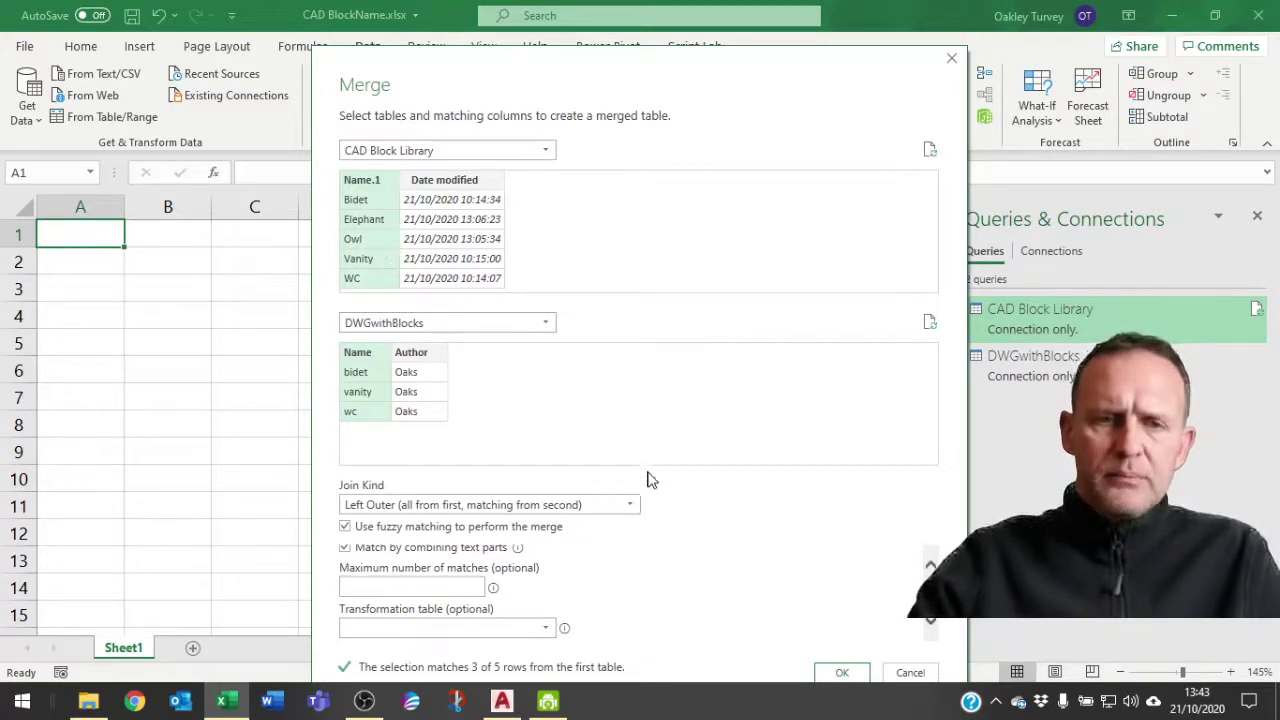
Step: Set the join kind to Inner (only matching rows) and create the merged query
{"action": "left_click", "coordinate": [632, 510]}
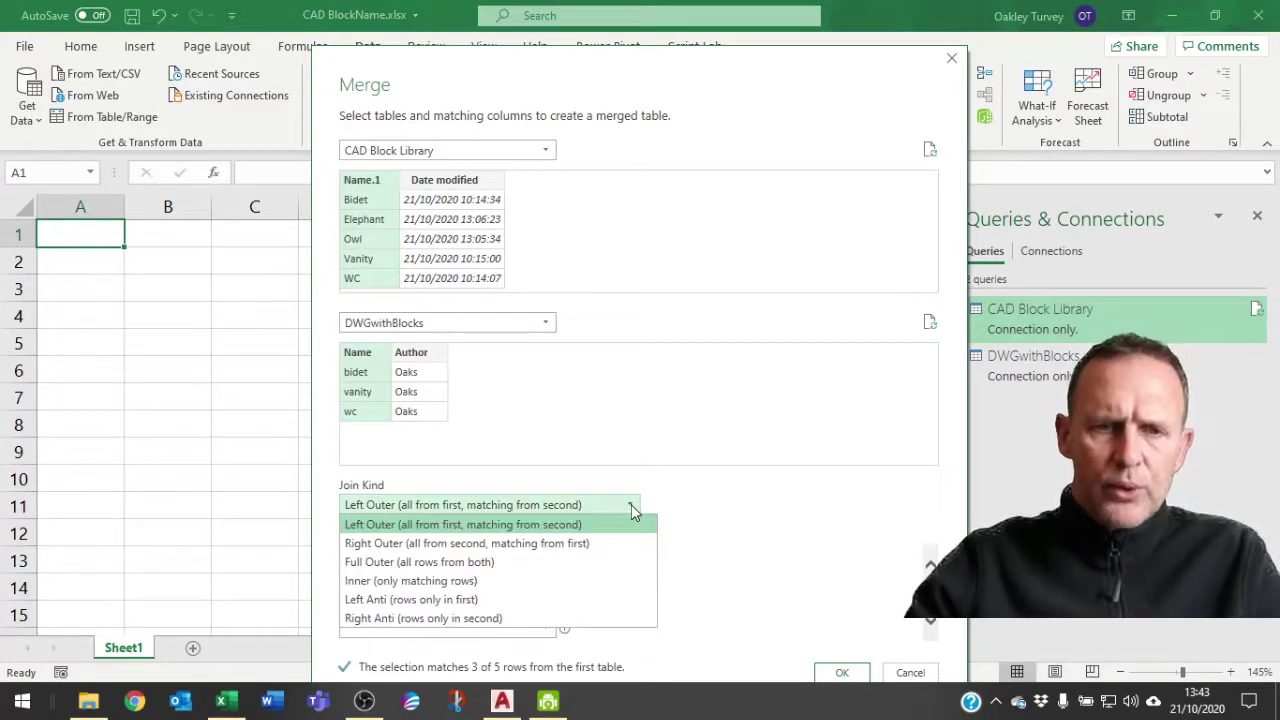
{"action": "left_click", "coordinate": [420, 582]}
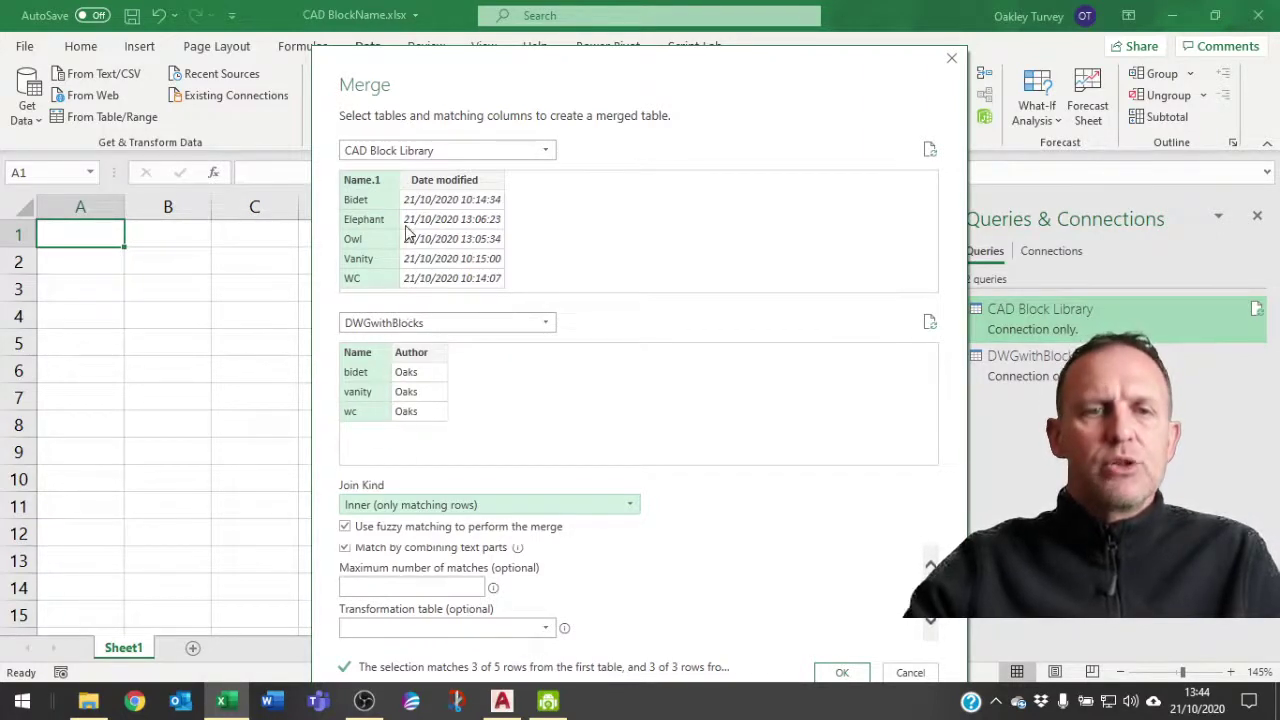
{"action": "left_click", "coordinate": [845, 673]}
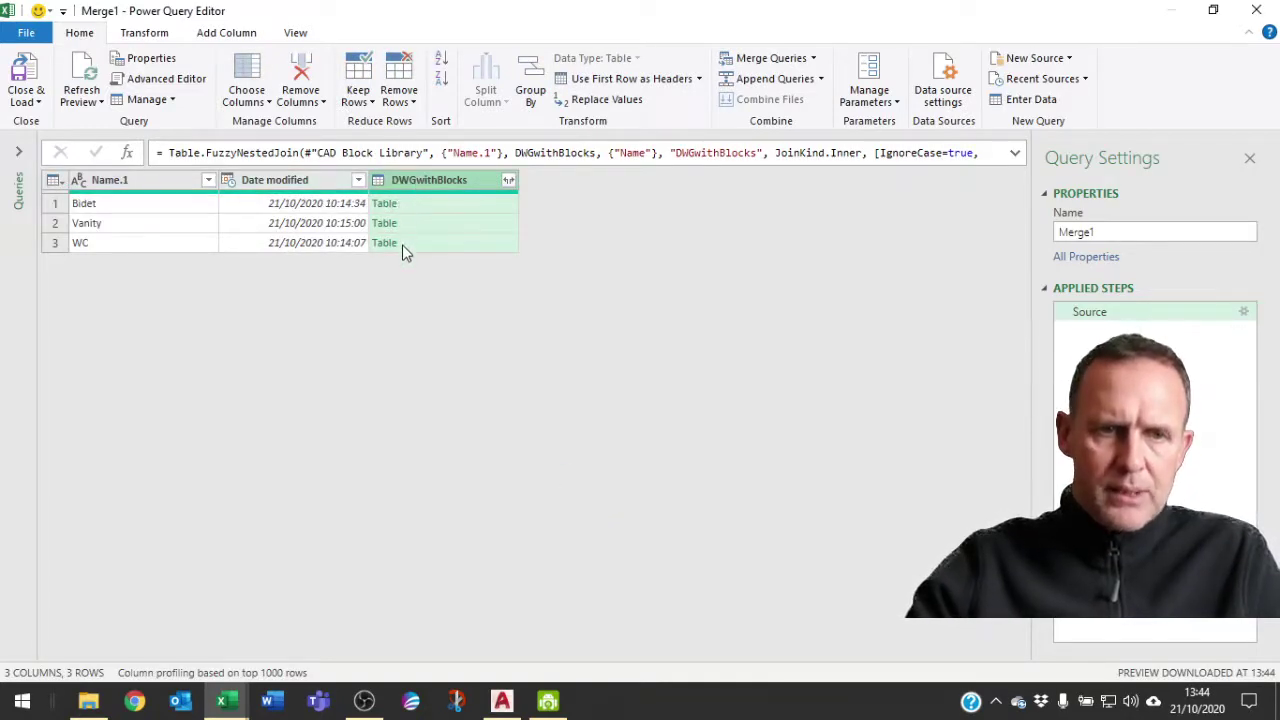
{"action": "left_click", "coordinate": [508, 181]}
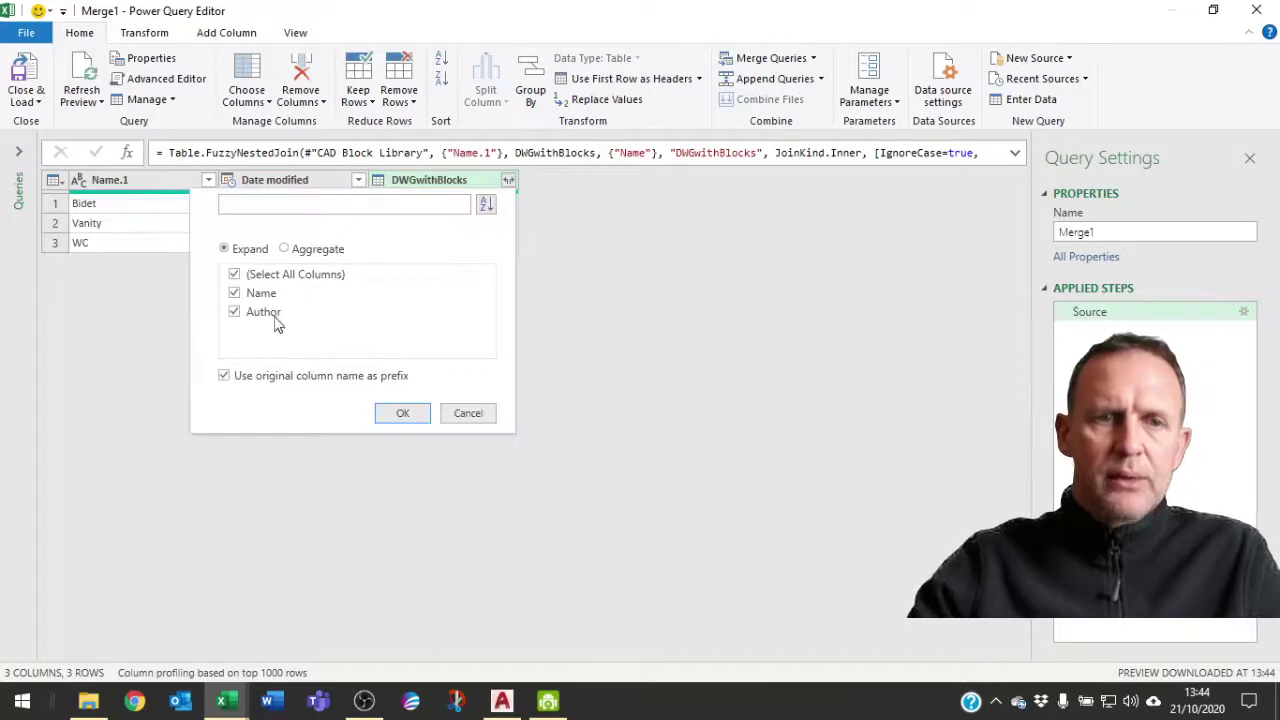
{"action": "left_click", "coordinate": [235, 275]}
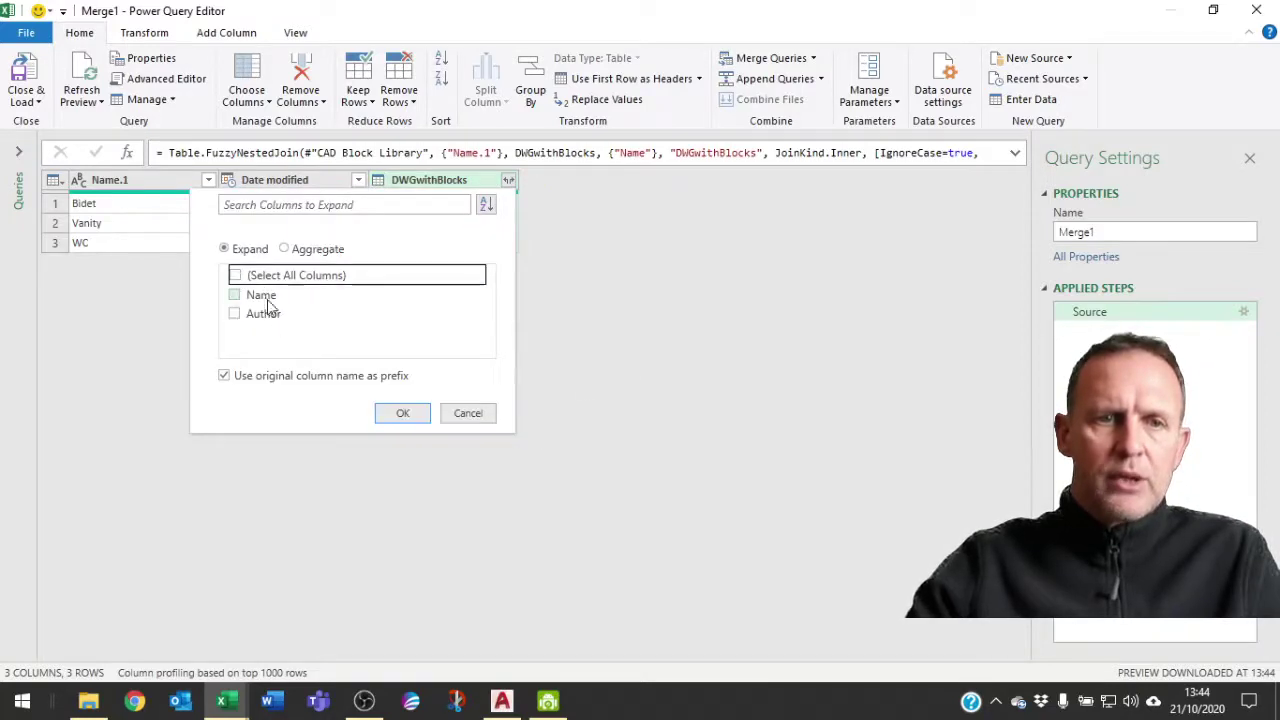
{"action": "left_click", "coordinate": [467, 415]}
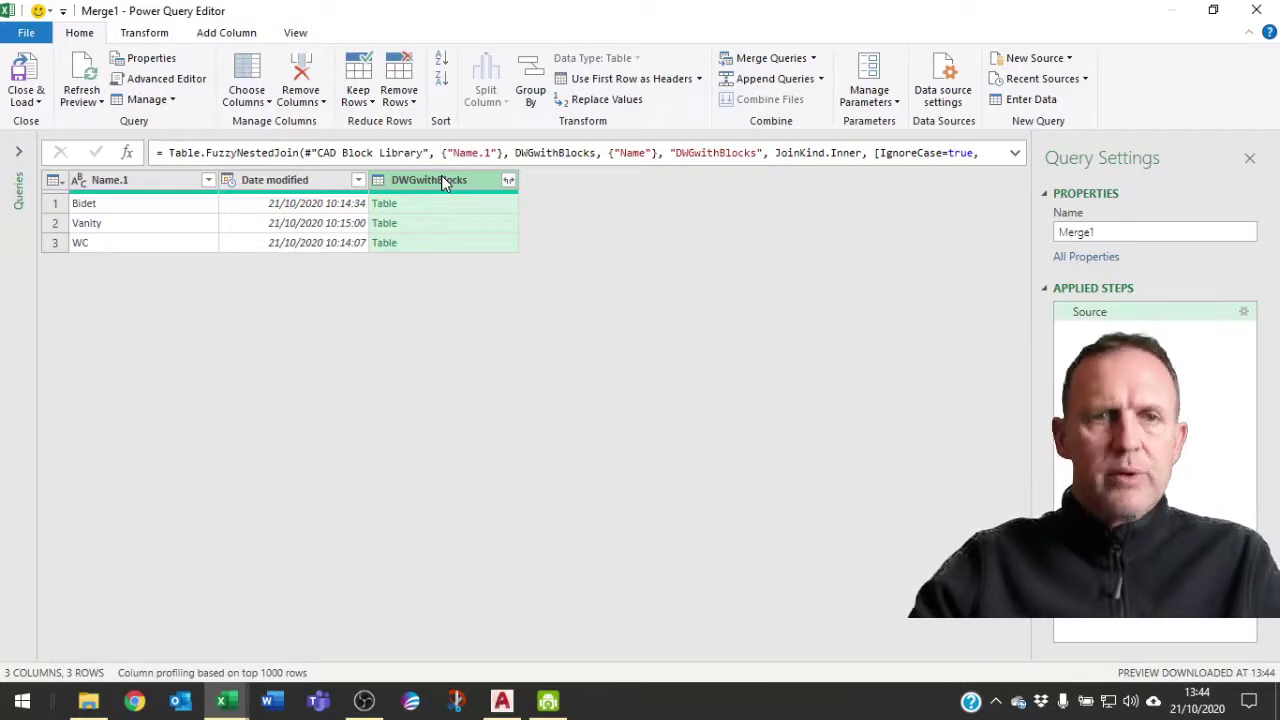
Step: Remove the DWGwithBlocks column from the merged query and load the result as a table at cell A6 of Sheet1
{"action": "left_click", "coordinate": [300, 72]}
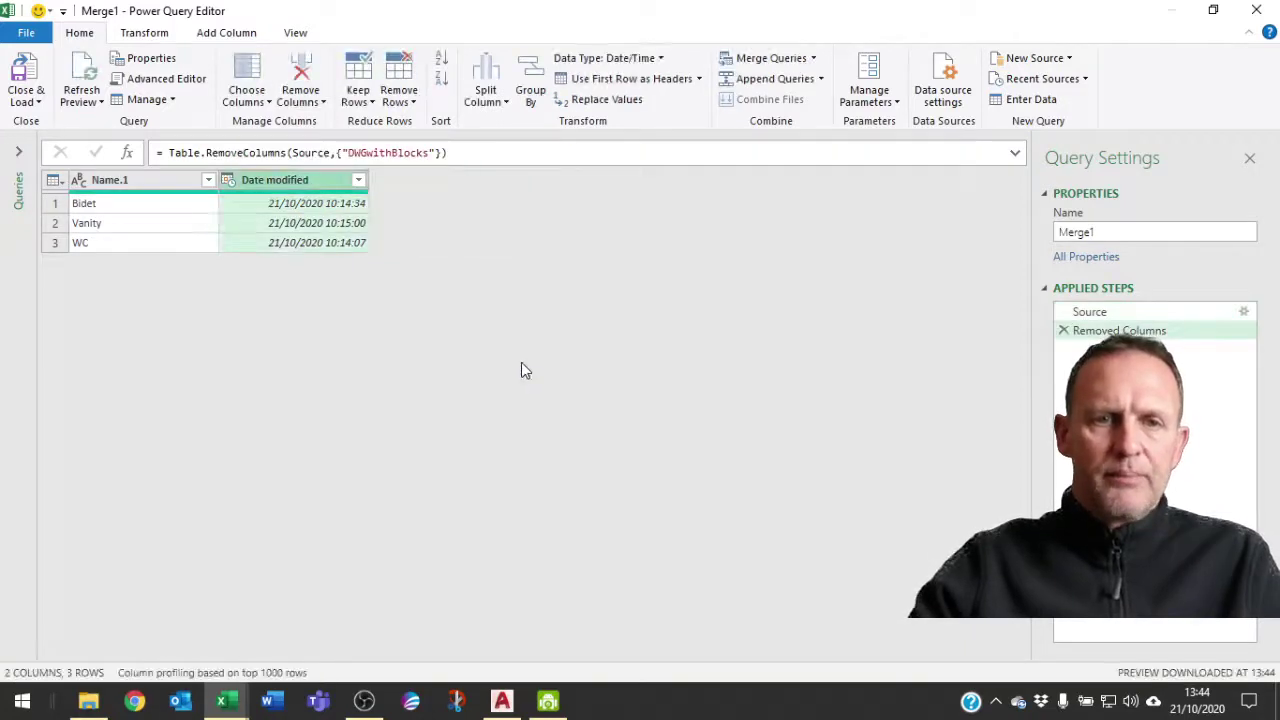
{"action": "left_click", "coordinate": [38, 102]}
{"action": "left_click", "coordinate": [79, 143]}
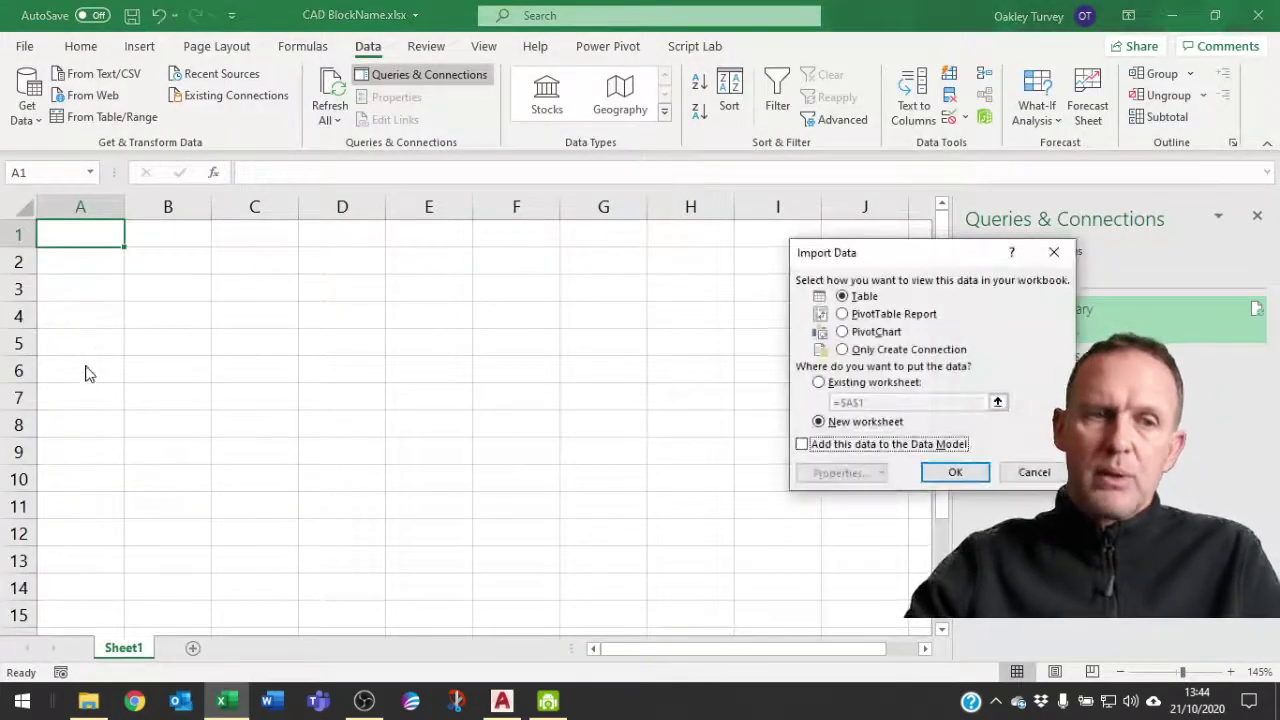
{"action": "left_click", "coordinate": [820, 386]}
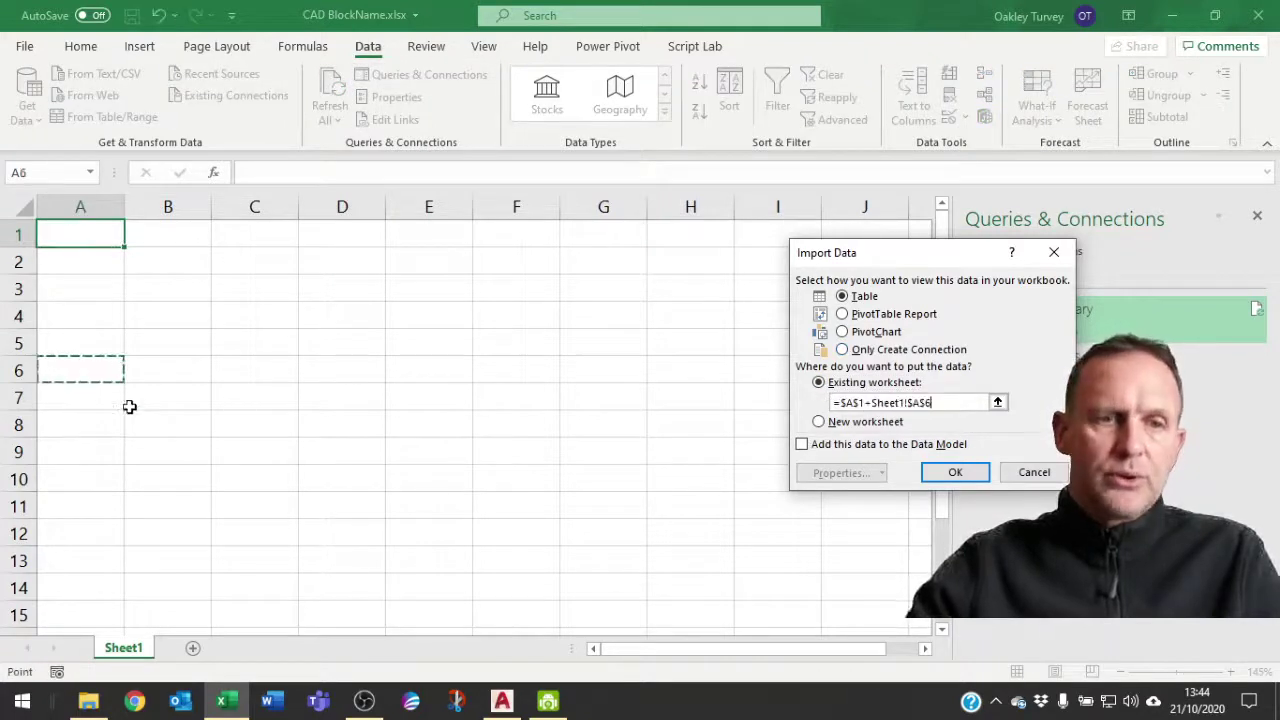
{"action": "left_click", "coordinate": [956, 473]}
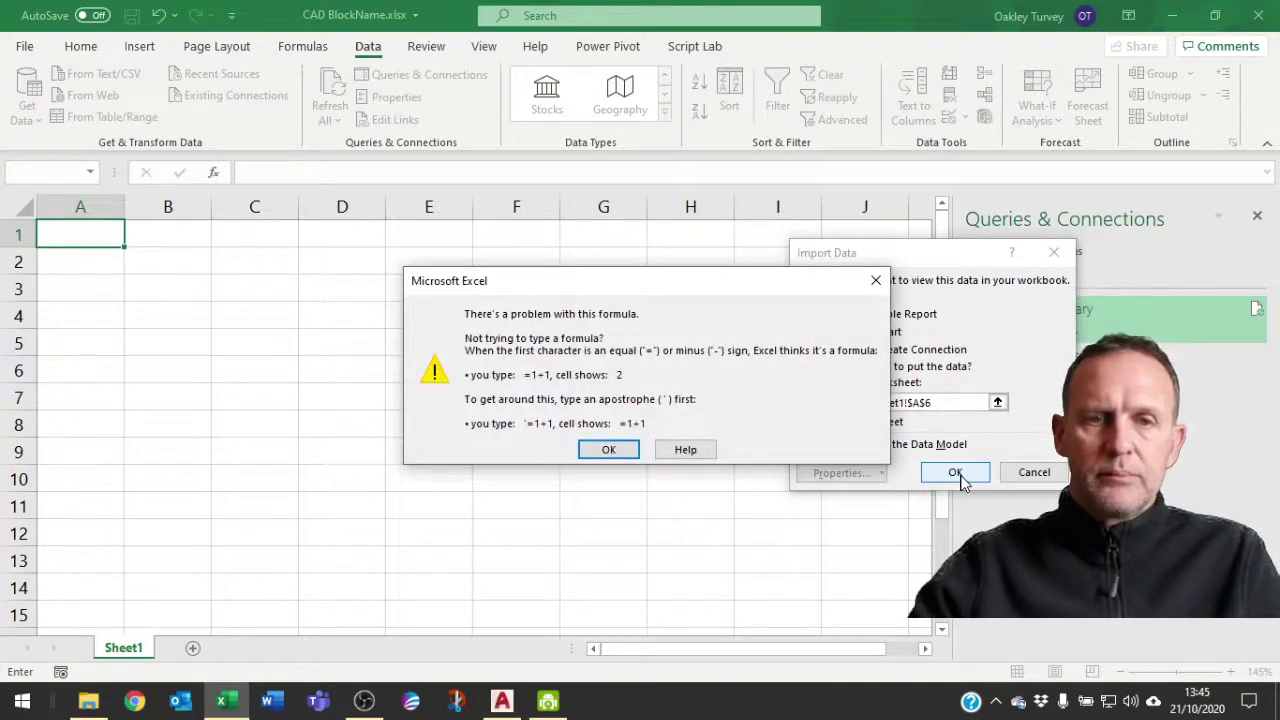
{"action": "left_click", "coordinate": [608, 449]}
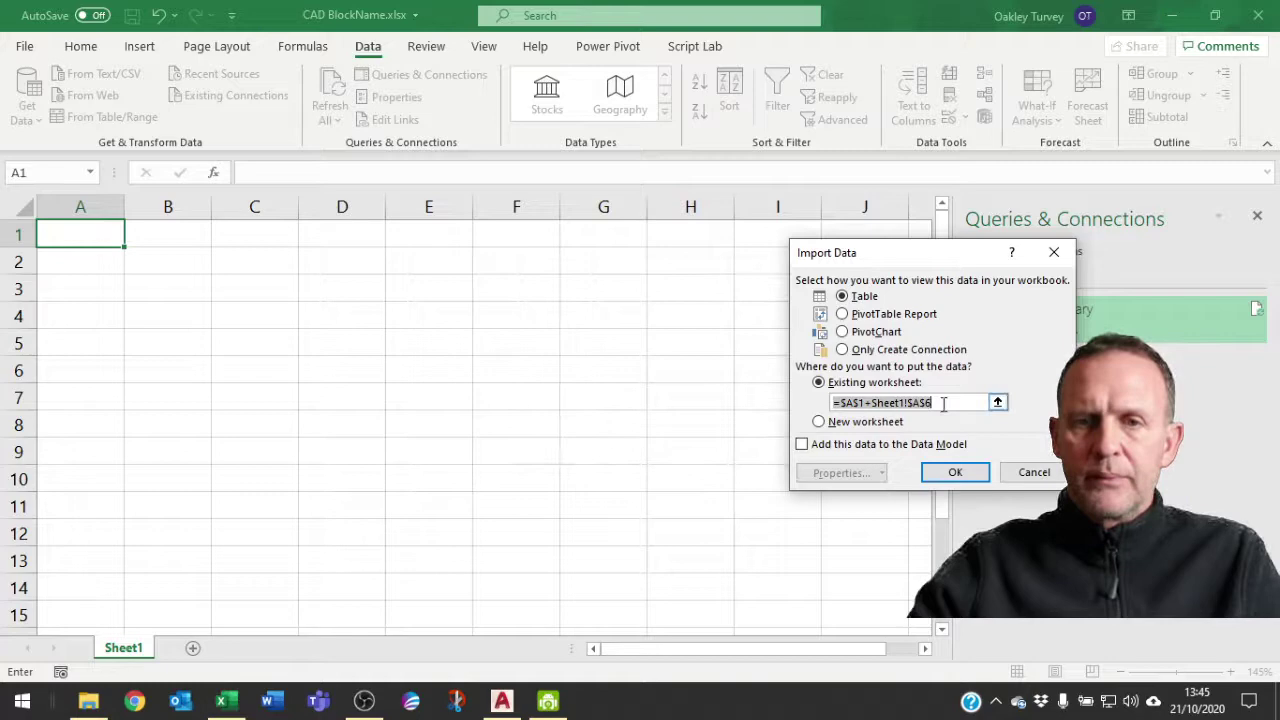
{"action": "key", "text": "BackSpace"}
{"action": "left_click", "coordinate": [60, 372]}
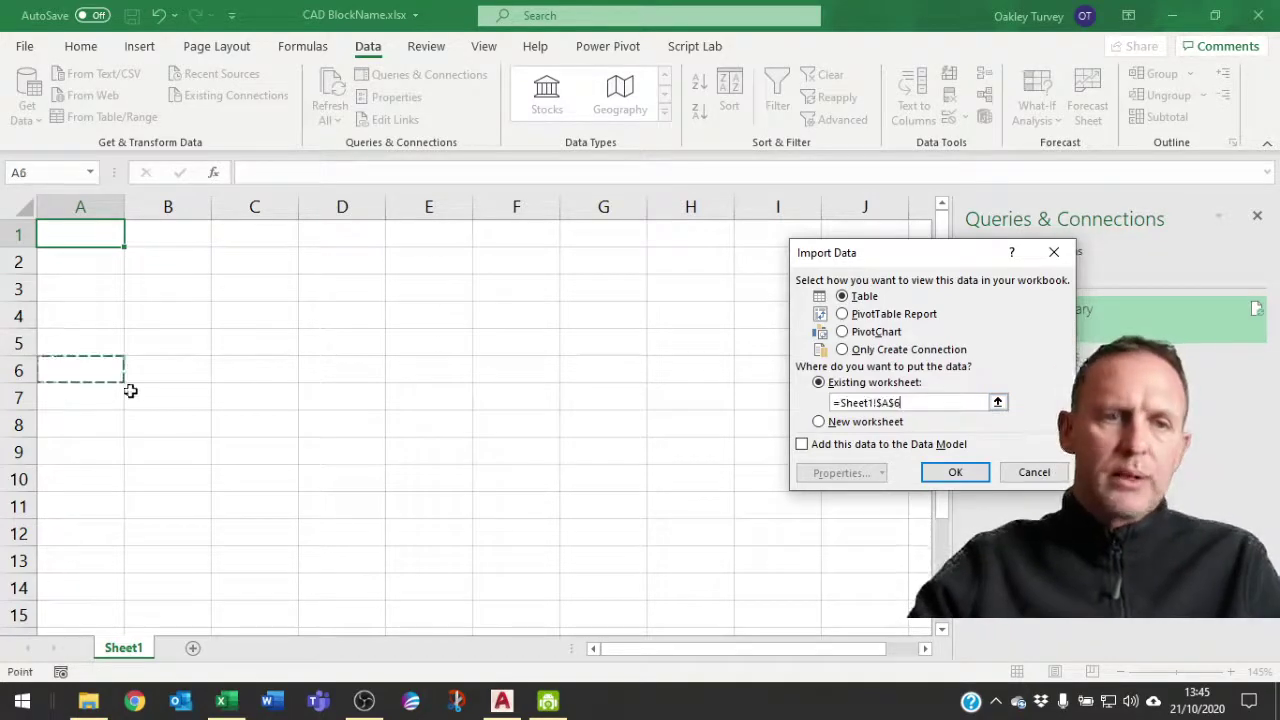
{"action": "left_click", "coordinate": [952, 473]}
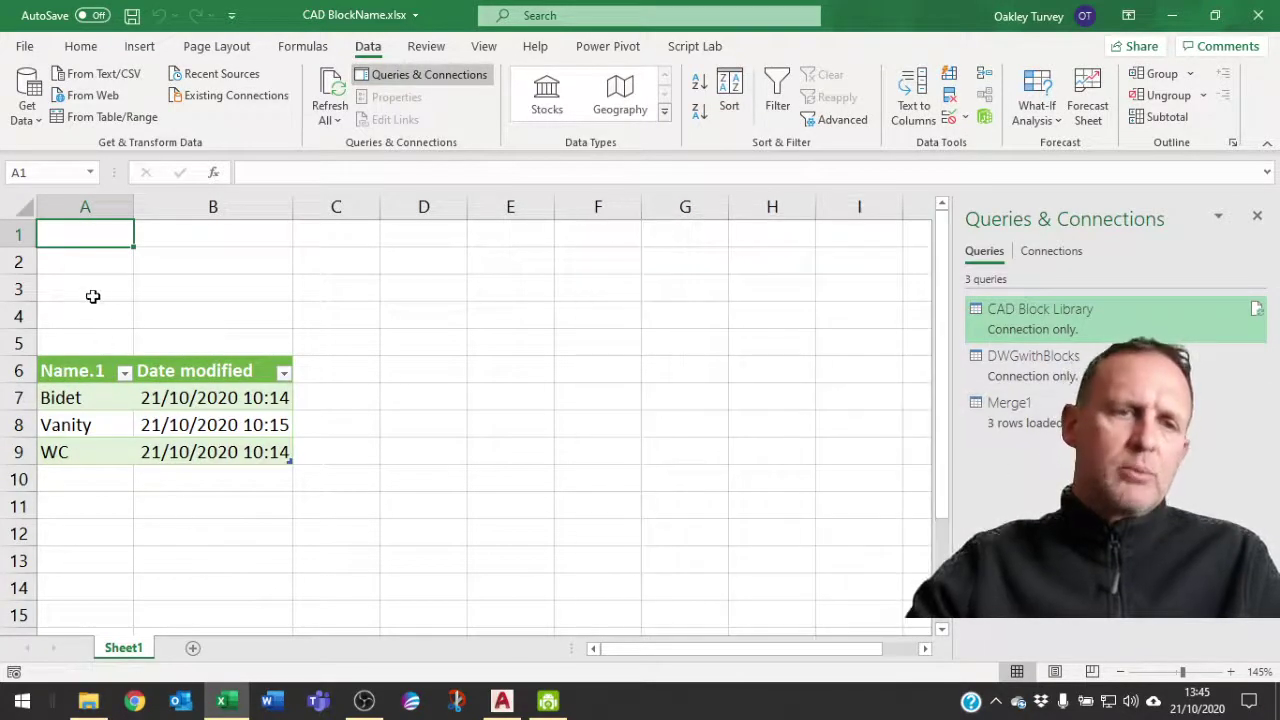
Step: Insert a slicer for the Name.1 column of the merged table
{"action": "left_click", "coordinate": [152, 428]}
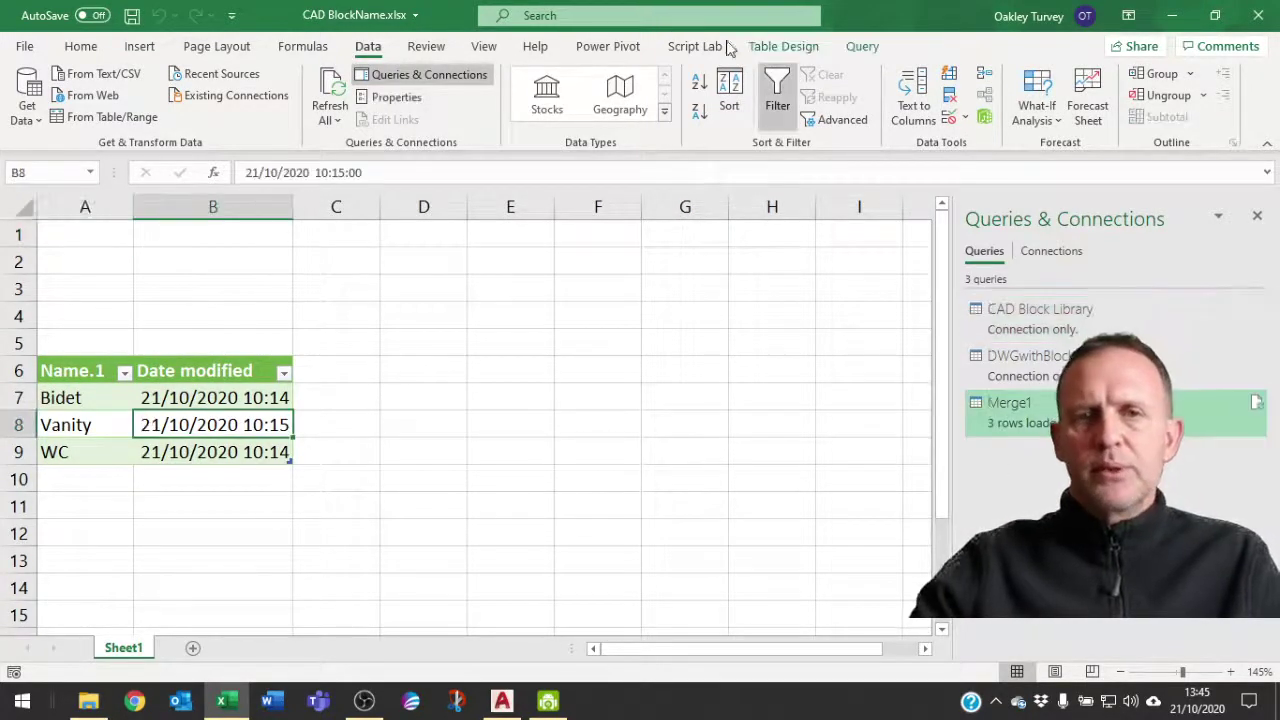
{"action": "left_click", "coordinate": [775, 46]}
{"action": "left_click", "coordinate": [287, 100]}
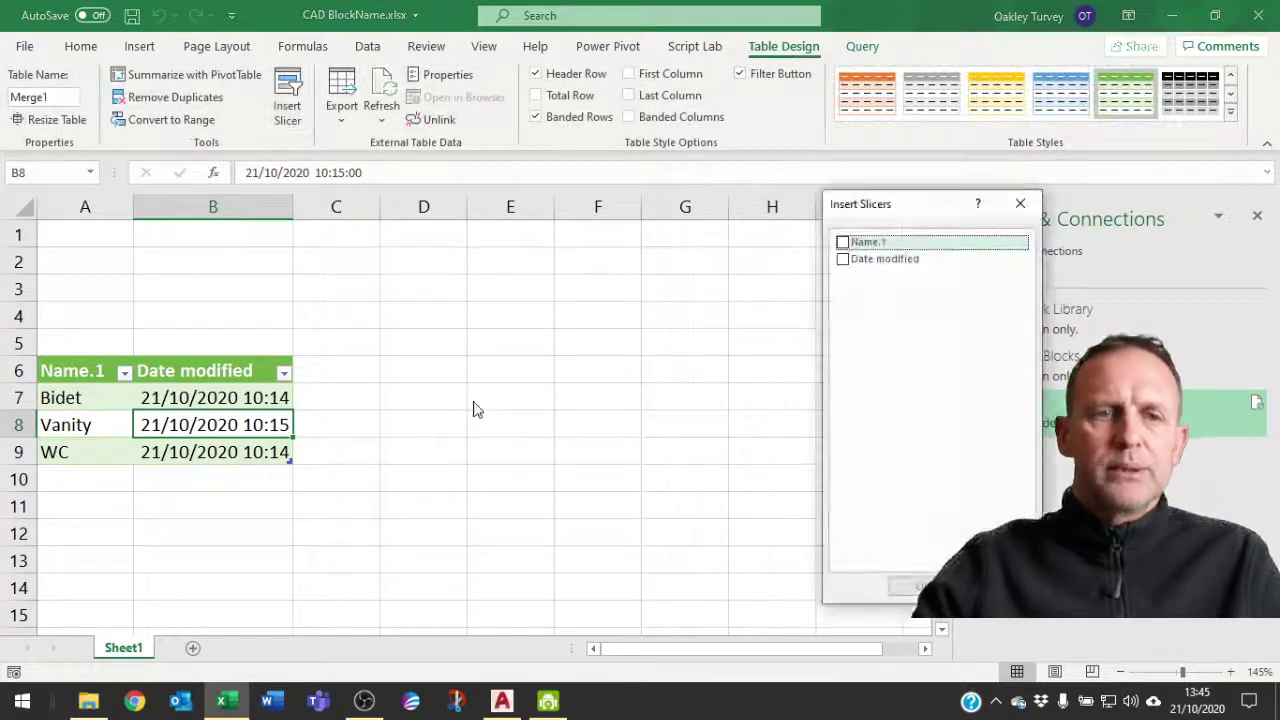
{"action": "left_click", "coordinate": [843, 242]}
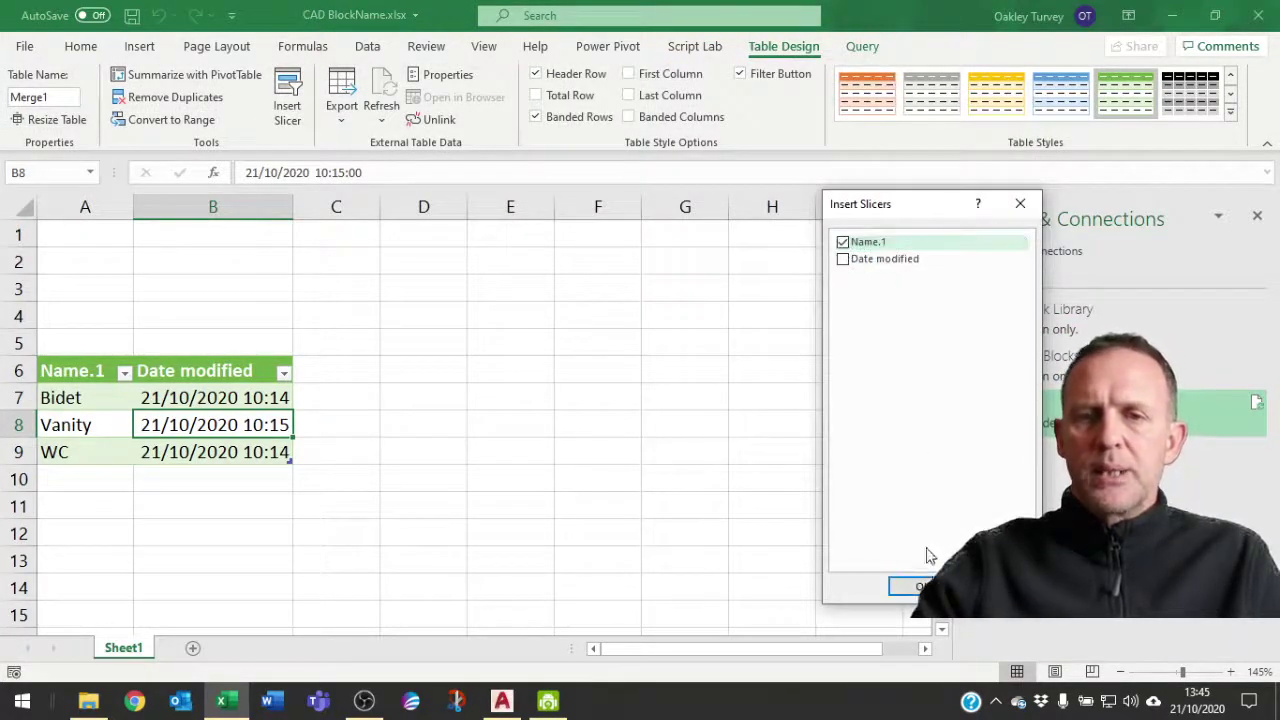
{"action": "left_click", "coordinate": [915, 586]}
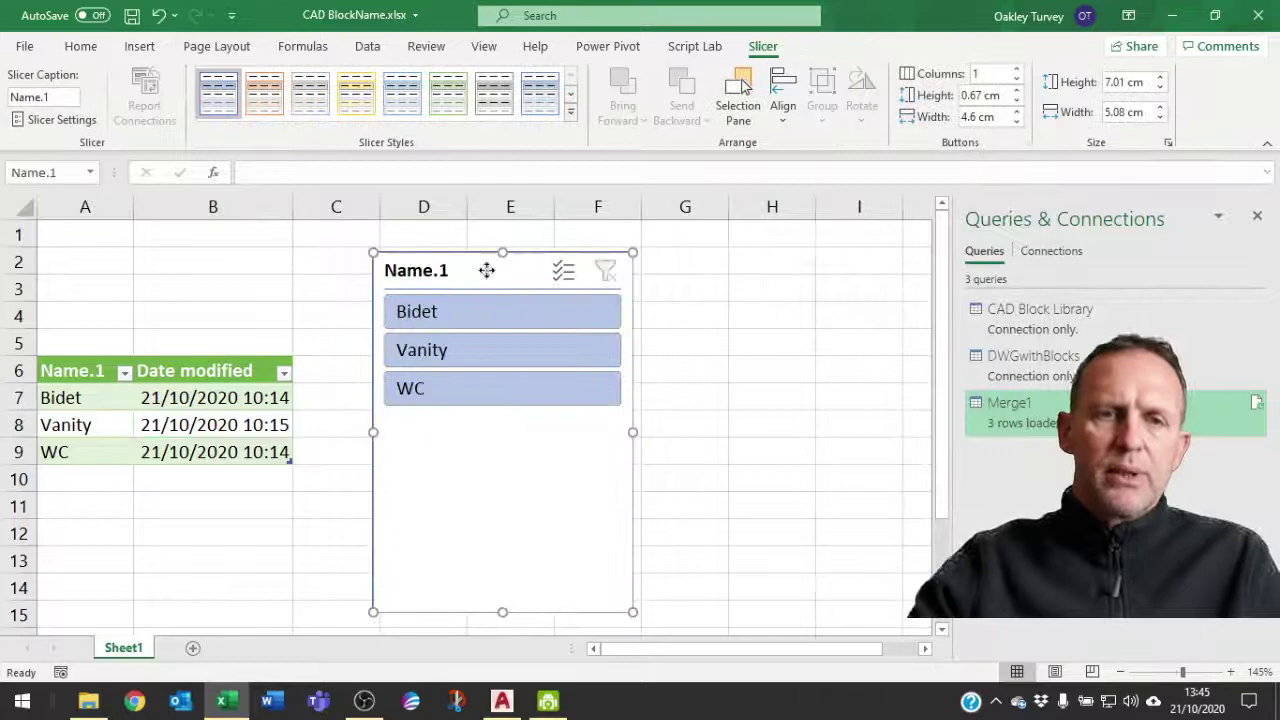
Step: Place the slicer above the table, resize it to about 2.1 cm high by 12.7 cm wide, and set it to 6 columns
{"action": "left_click_drag", "start_coordinate": [486, 269], "coordinate": [180, 236]}
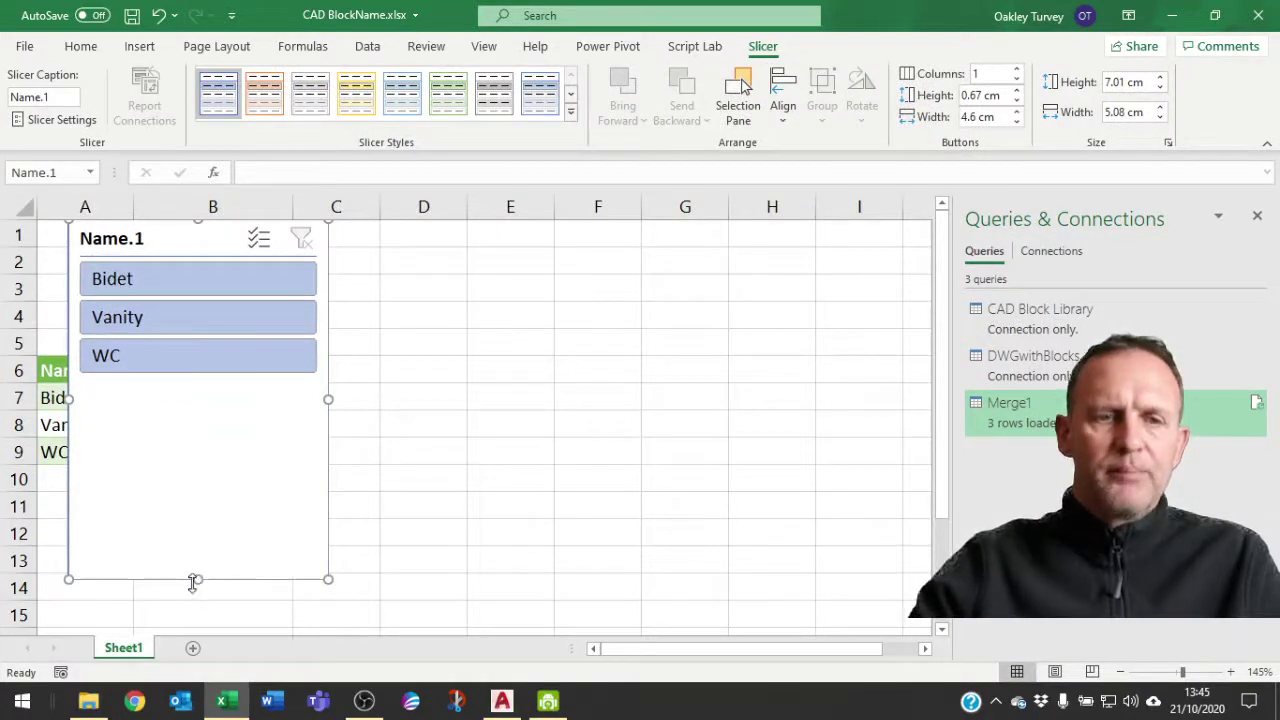
{"action": "left_click_drag", "start_coordinate": [204, 543], "coordinate": [192, 328]}
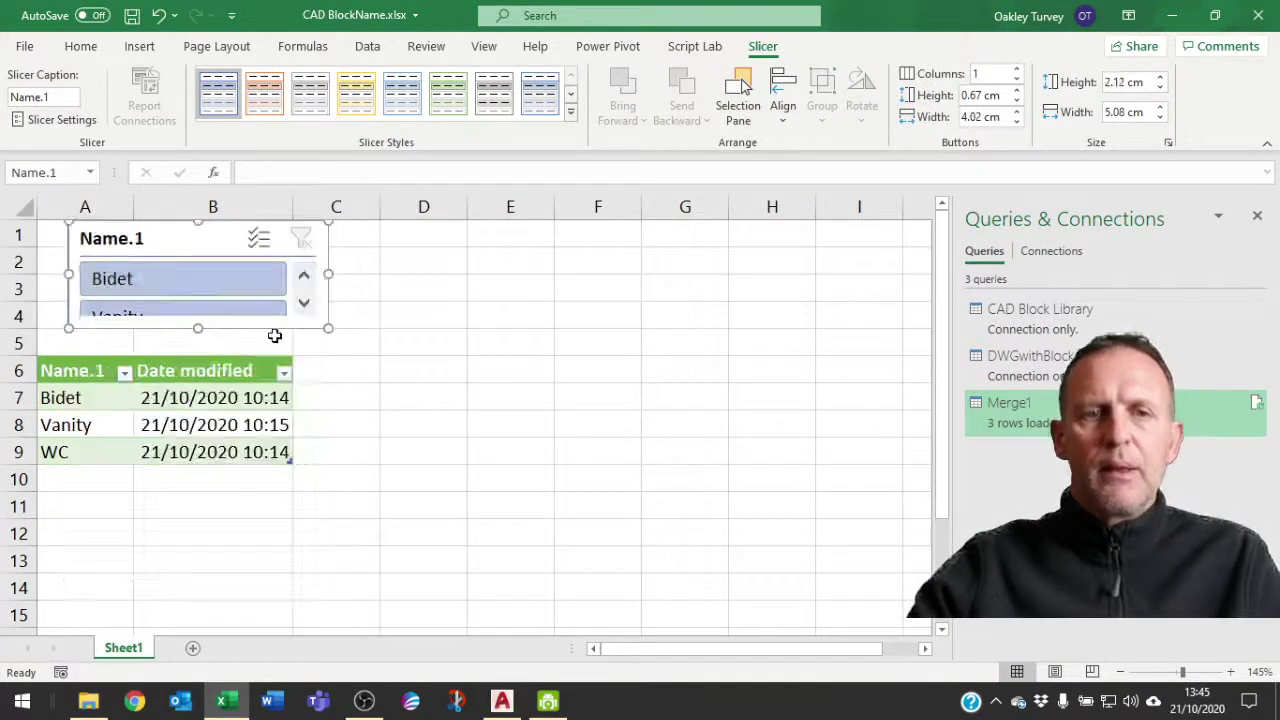
{"action": "type", "text": "4"}
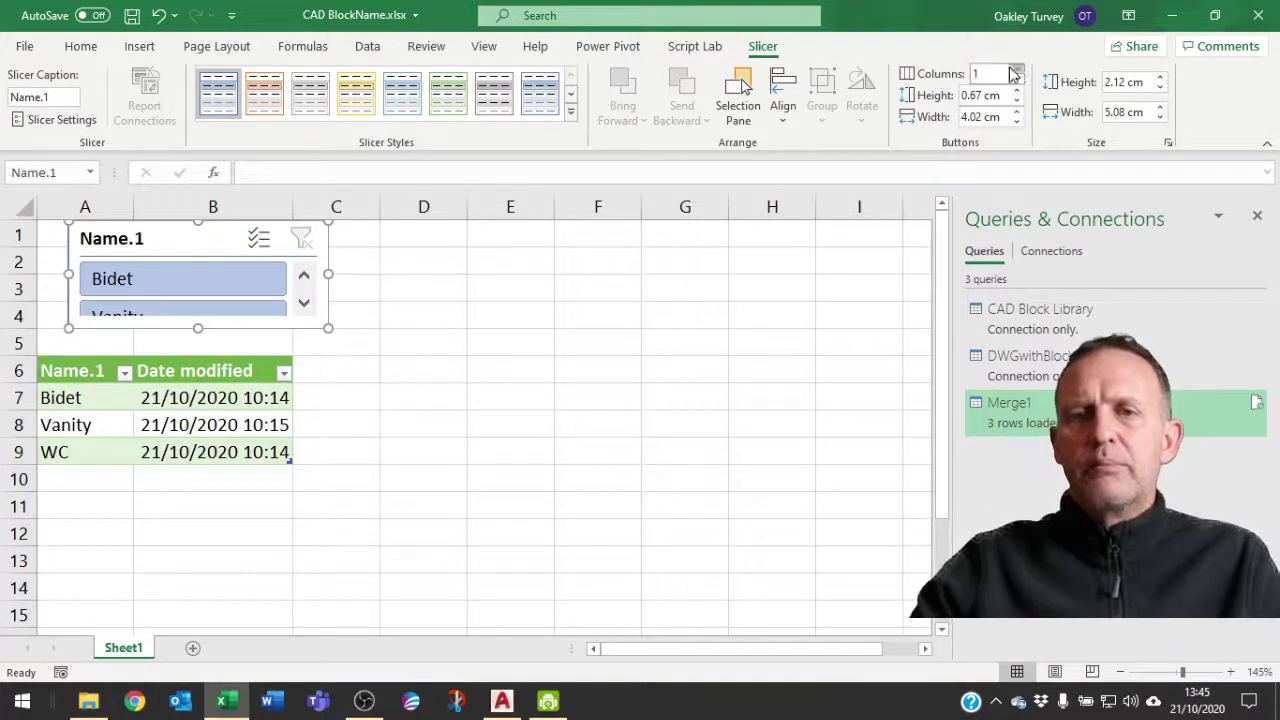
{"action": "key", "text": "Return"}
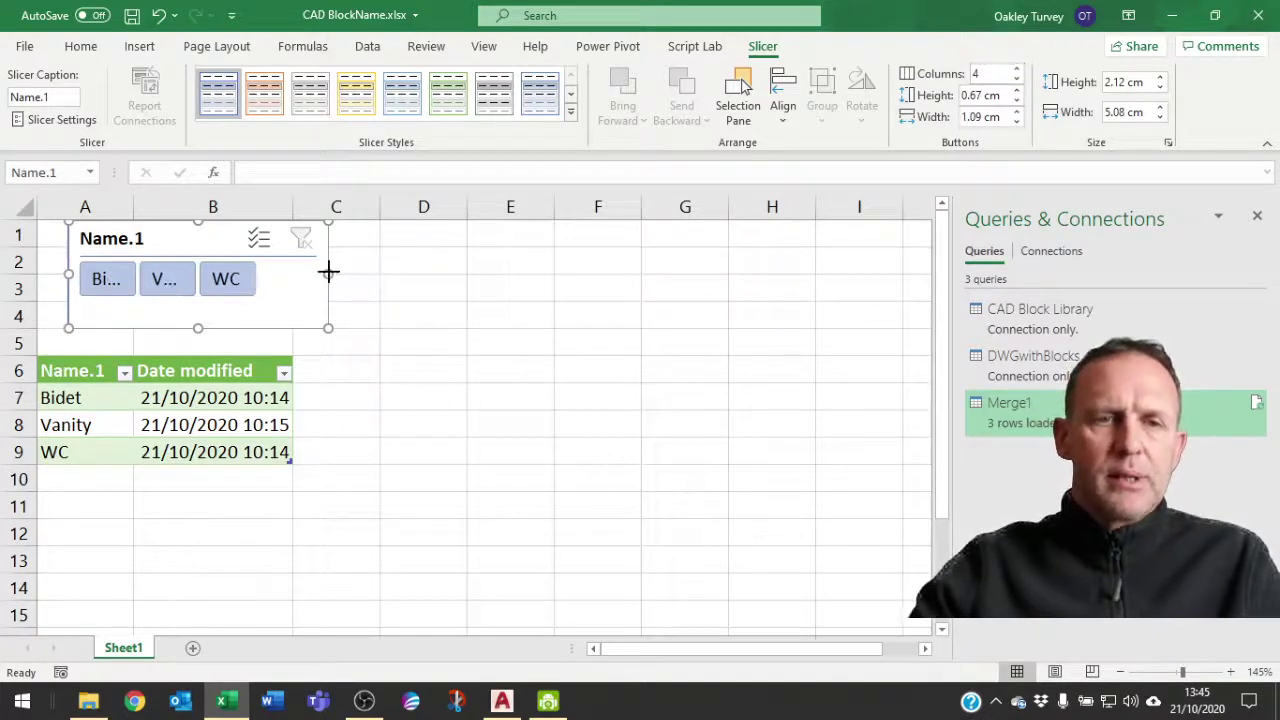
{"action": "left_click_drag", "start_coordinate": [329, 272], "coordinate": [721, 273]}
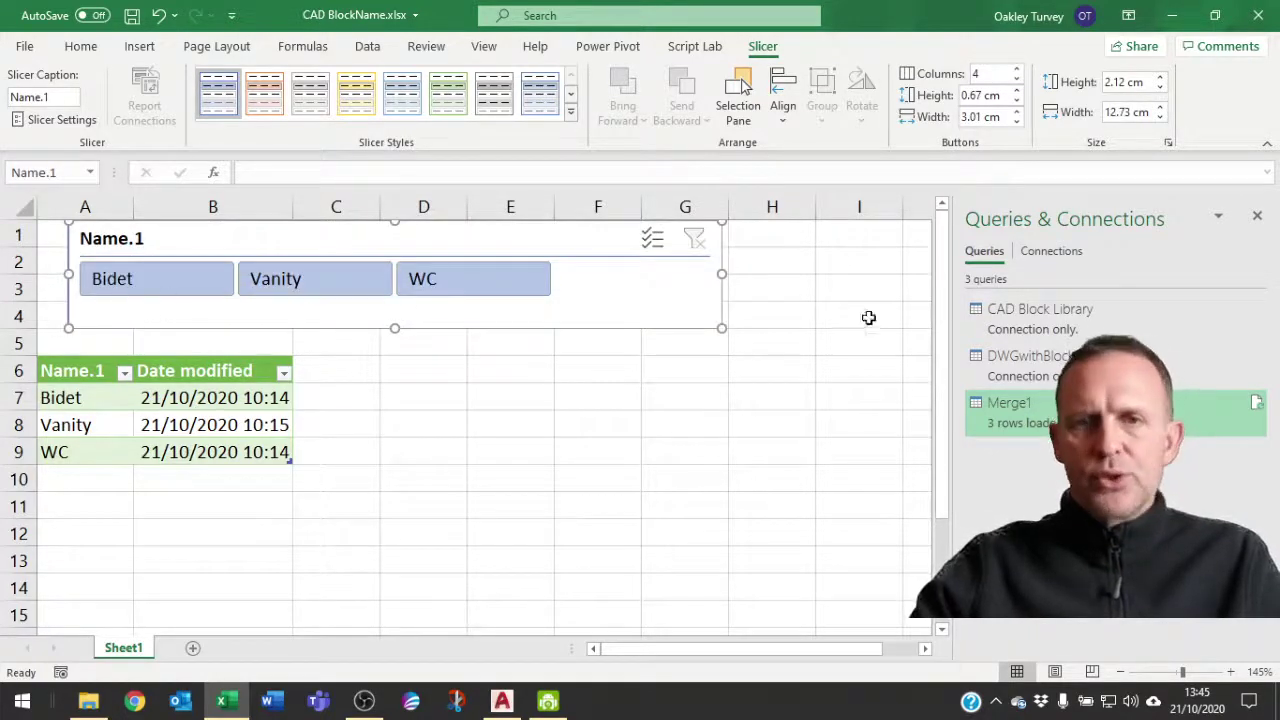
{"action": "left_click", "coordinate": [1016, 69]}
{"action": "left_click", "coordinate": [1016, 69]}
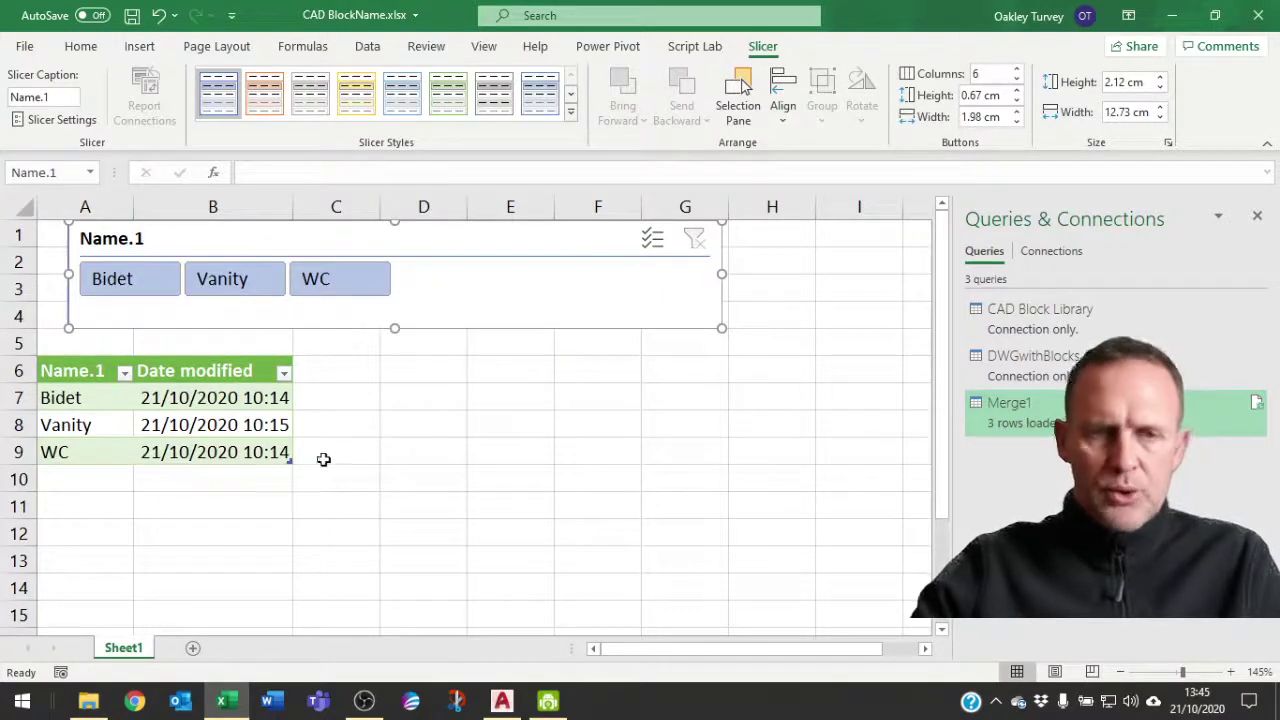
Step: Add a second worksheet and filter the Sheet1 table to Vanity and WC with the slicer
{"action": "left_click", "coordinate": [193, 649]}
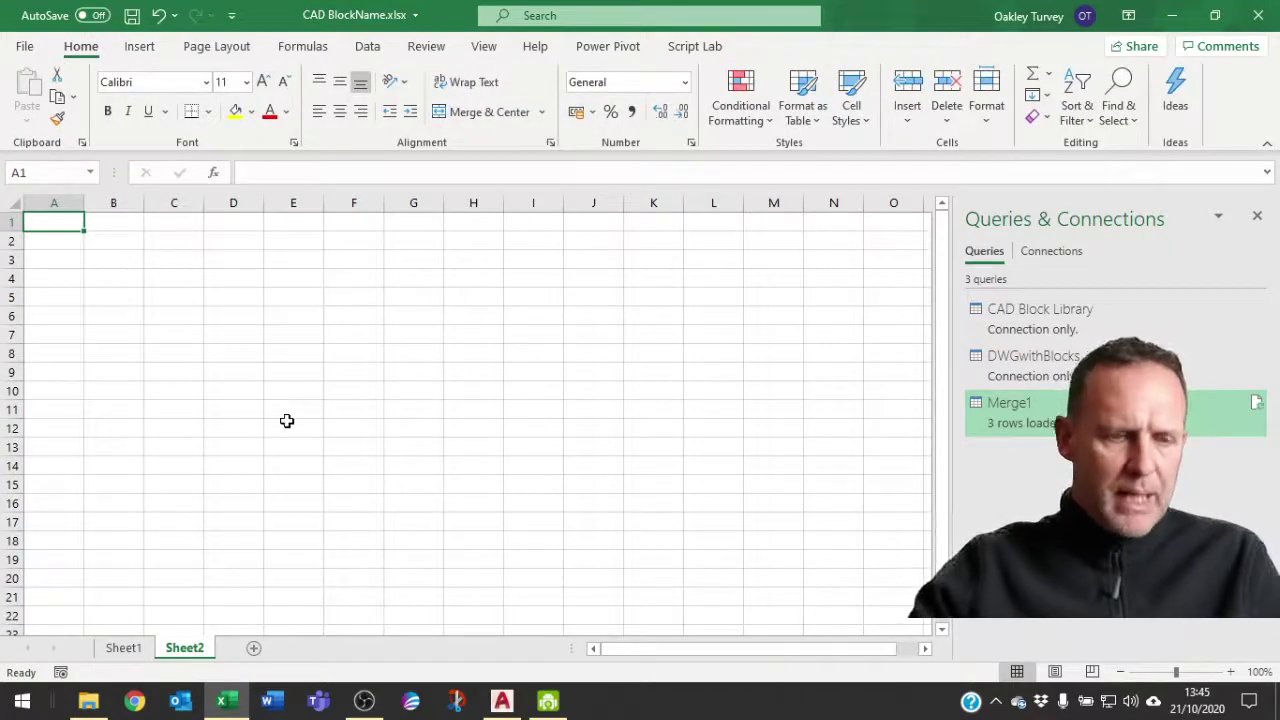
{"action": "left_click", "coordinate": [123, 648]}
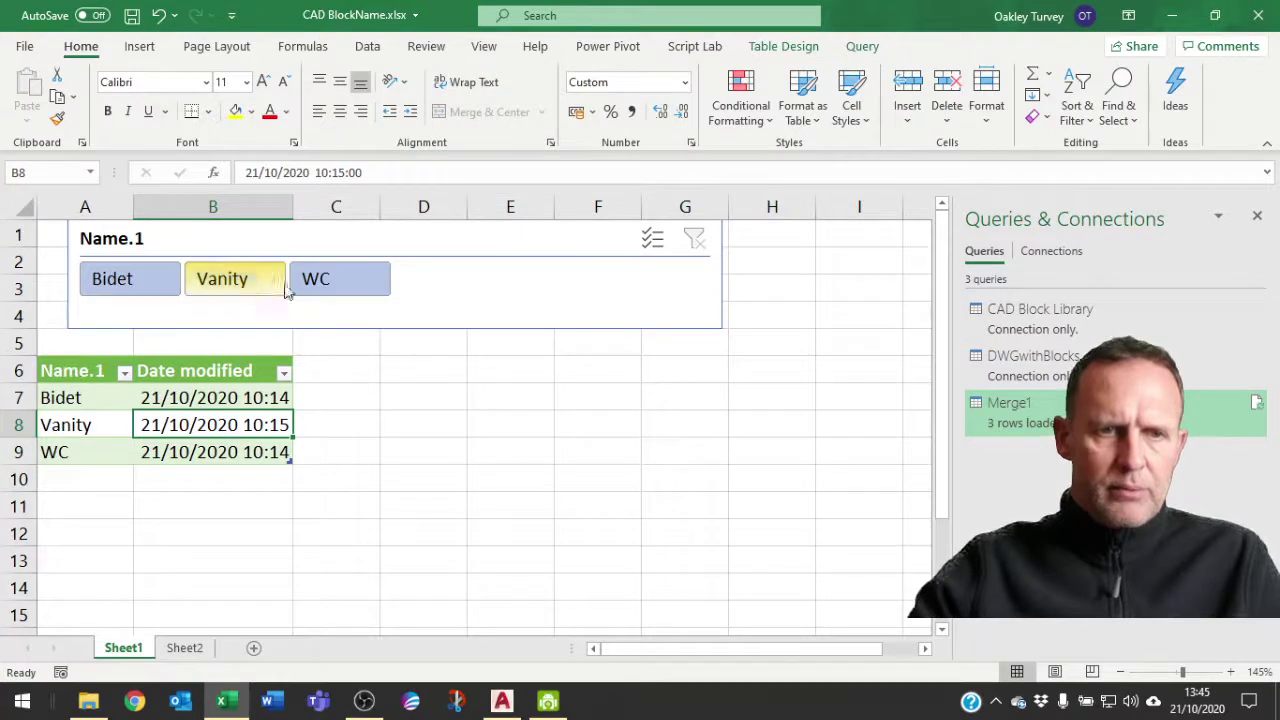
{"action": "left_click", "coordinate": [236, 285]}
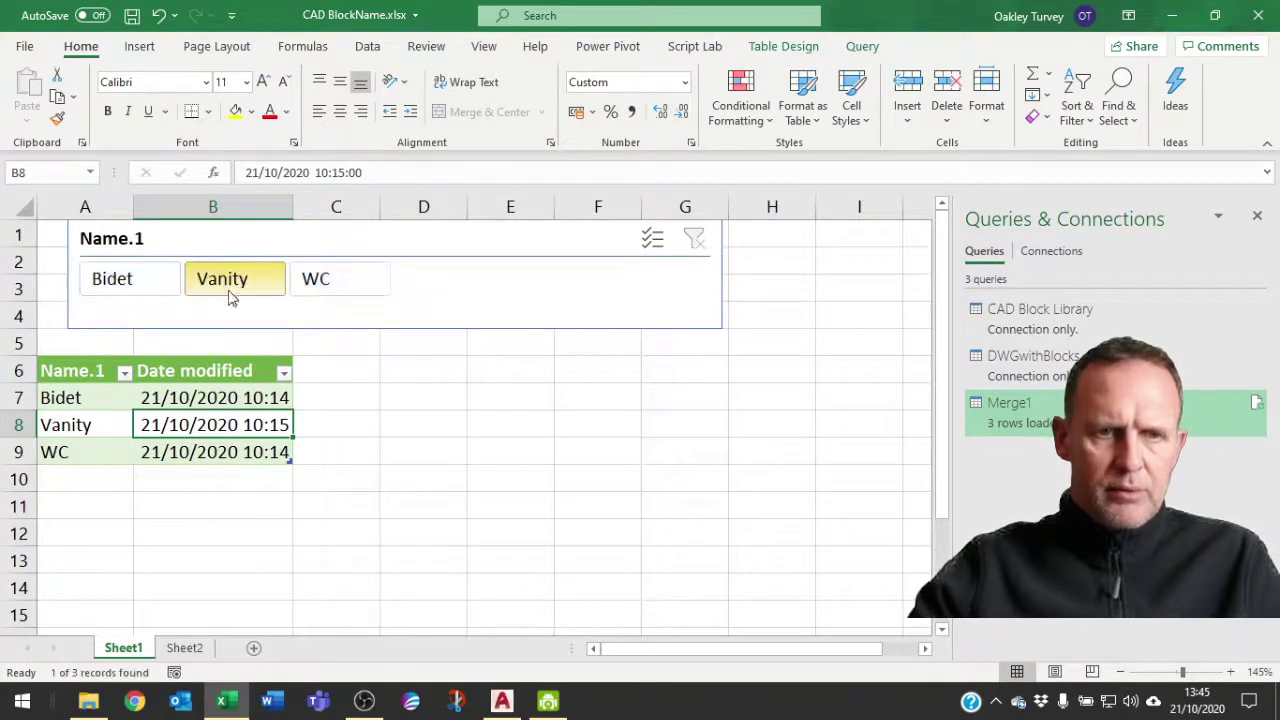
{"action": "left_click", "coordinate": [342, 282], "text": "ctrl"}
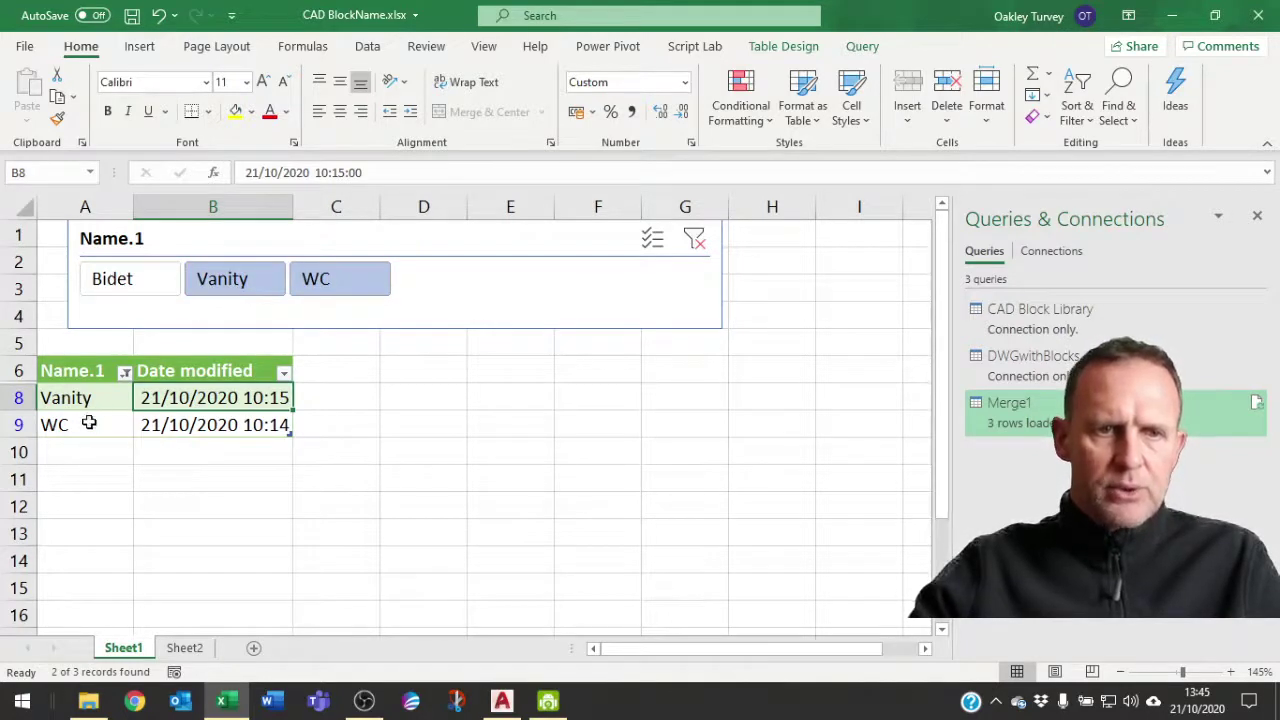
Step: Select only the visible cells of the filtered table, including its headers, using Go To Special
{"action": "left_click", "coordinate": [69, 370]}
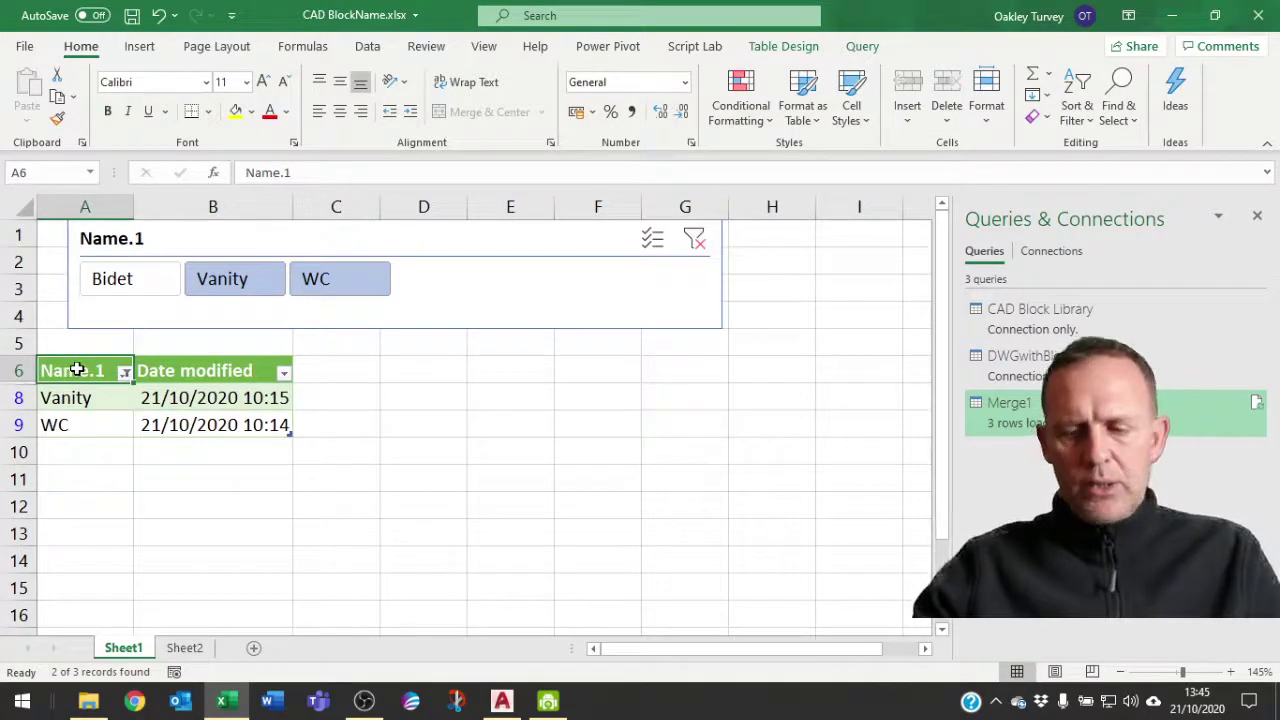
{"action": "key", "text": "ctrl+a"}
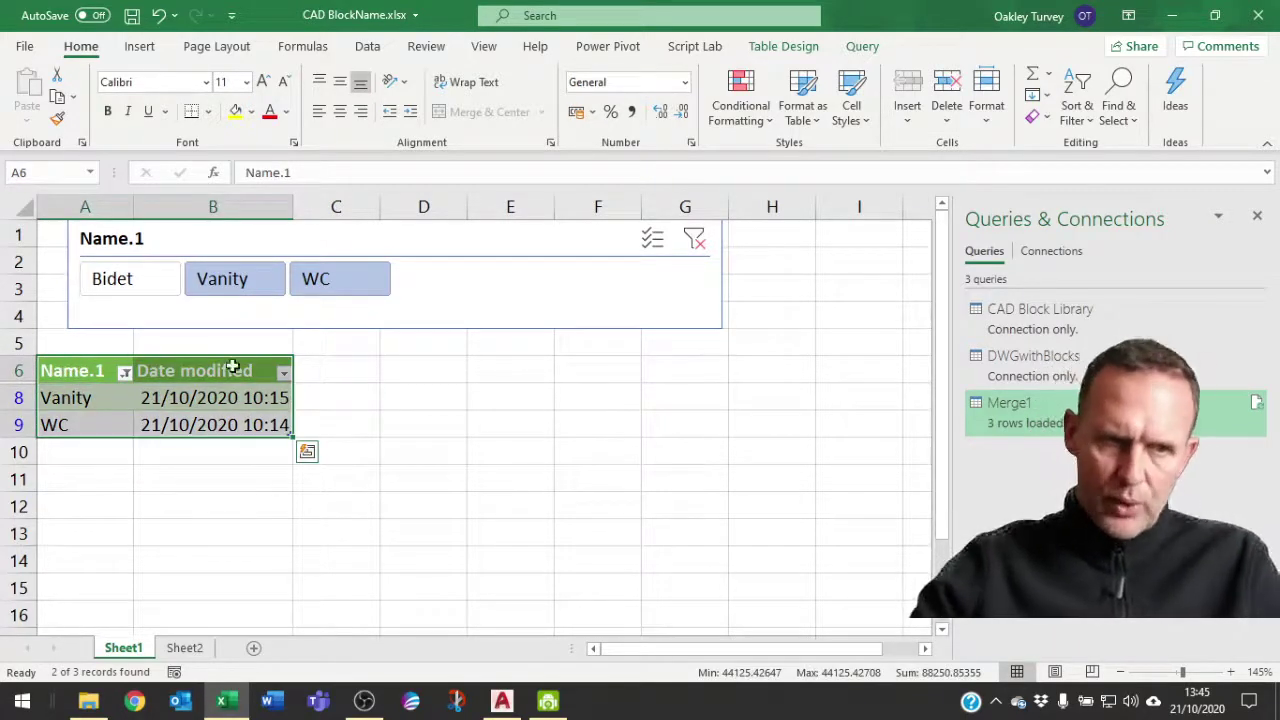
{"action": "left_click", "coordinate": [1122, 110]}
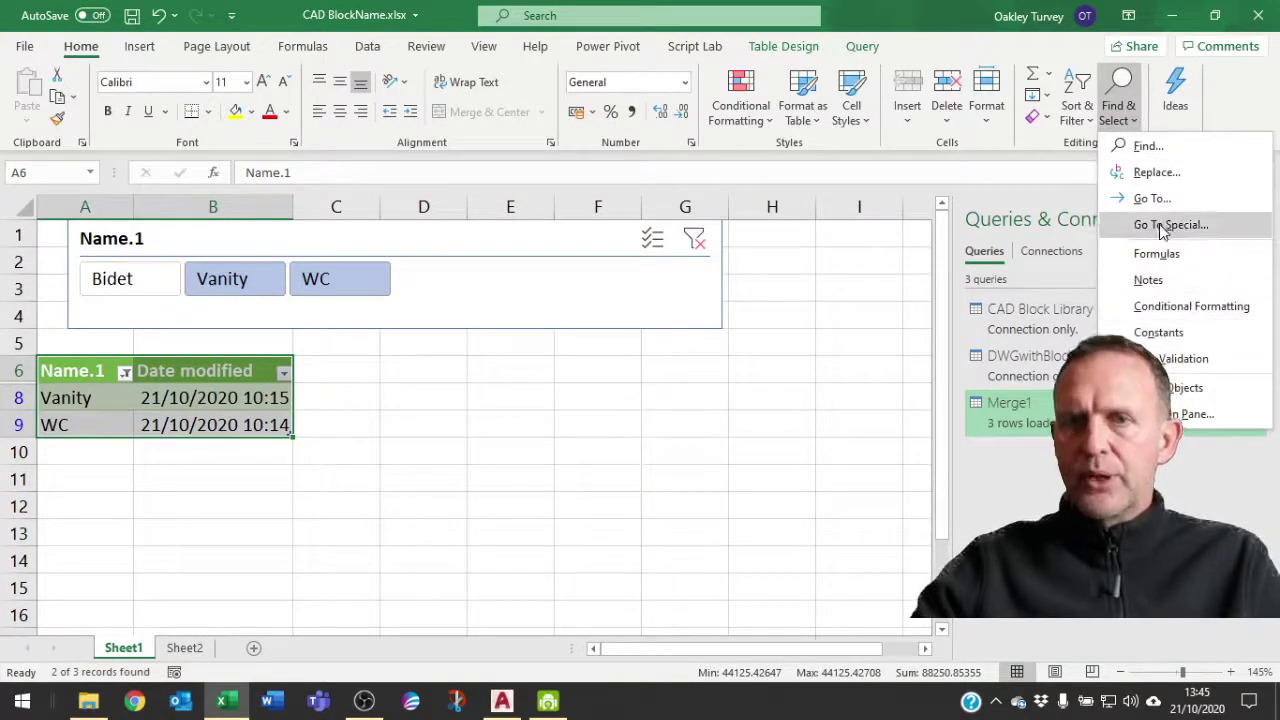
{"action": "left_click", "coordinate": [1163, 228]}
{"action": "left_click", "coordinate": [948, 397]}
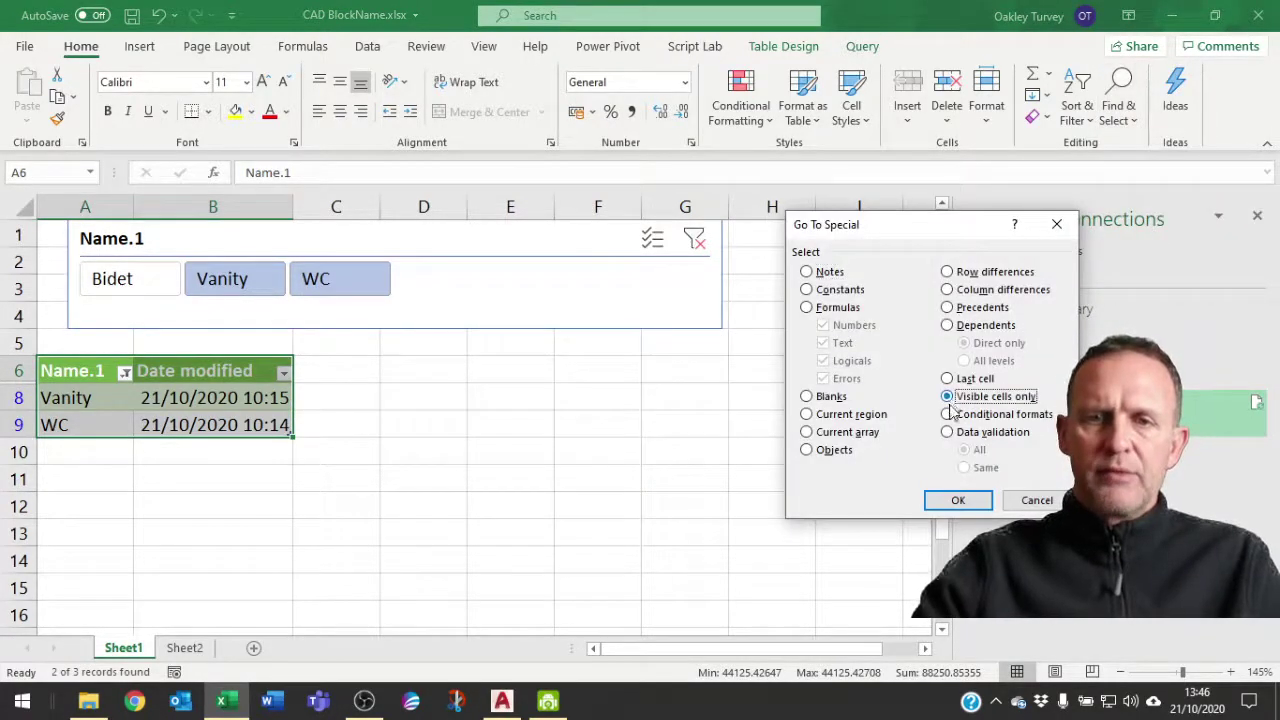
{"action": "left_click", "coordinate": [958, 501]}
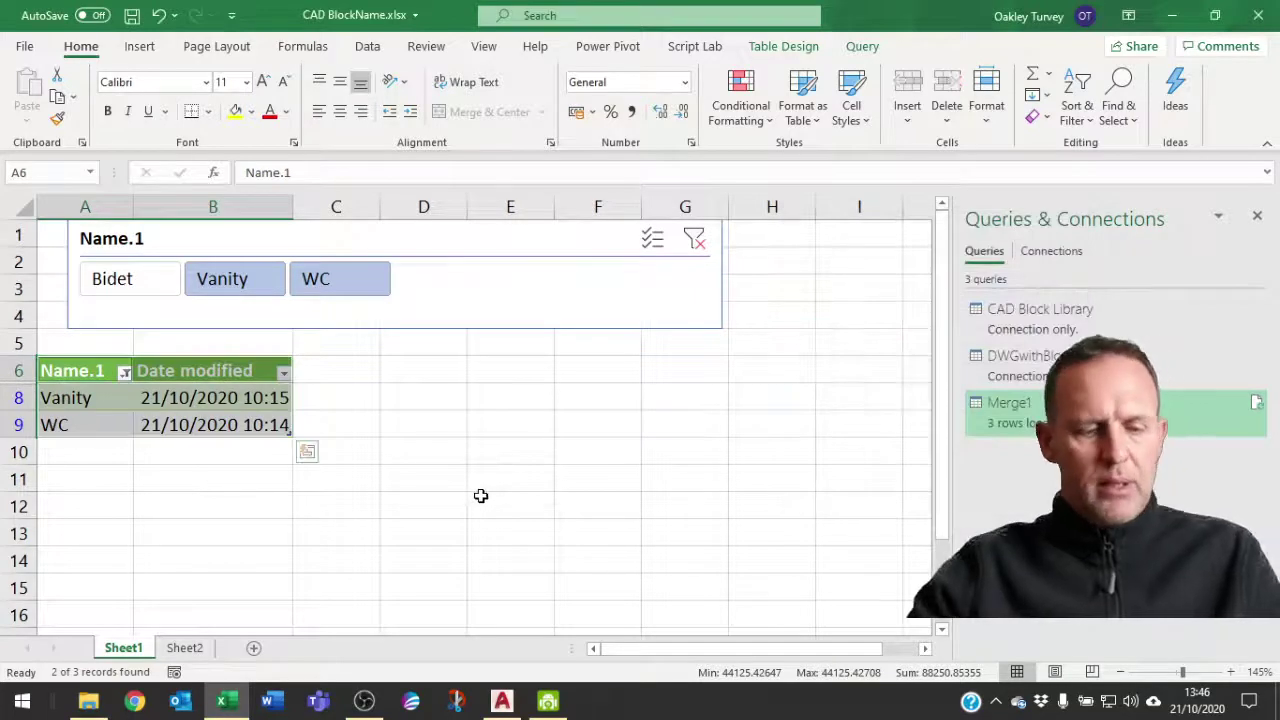
Step: Copy the selected cells to cell A1 of Sheet2 and autofit column B to its contents
{"action": "key", "text": "ctrl+c"}
{"action": "left_click", "coordinate": [184, 648]}
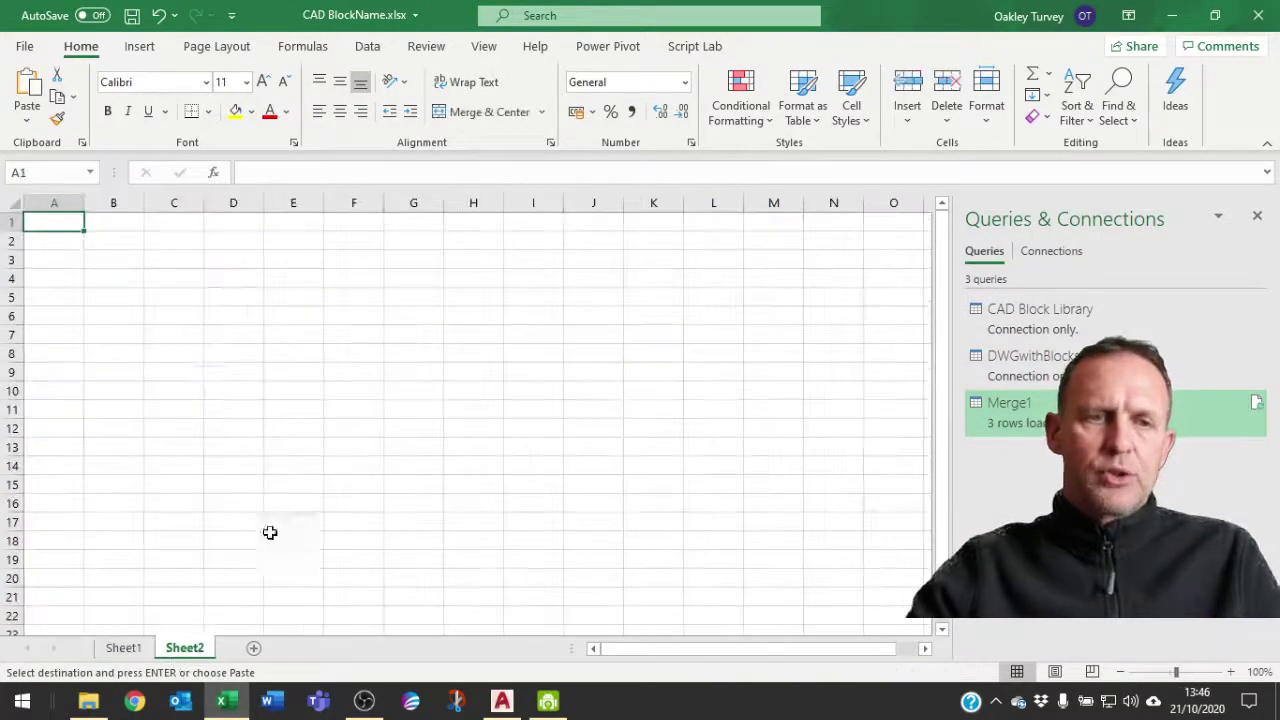
{"action": "key", "text": "ctrl+v"}
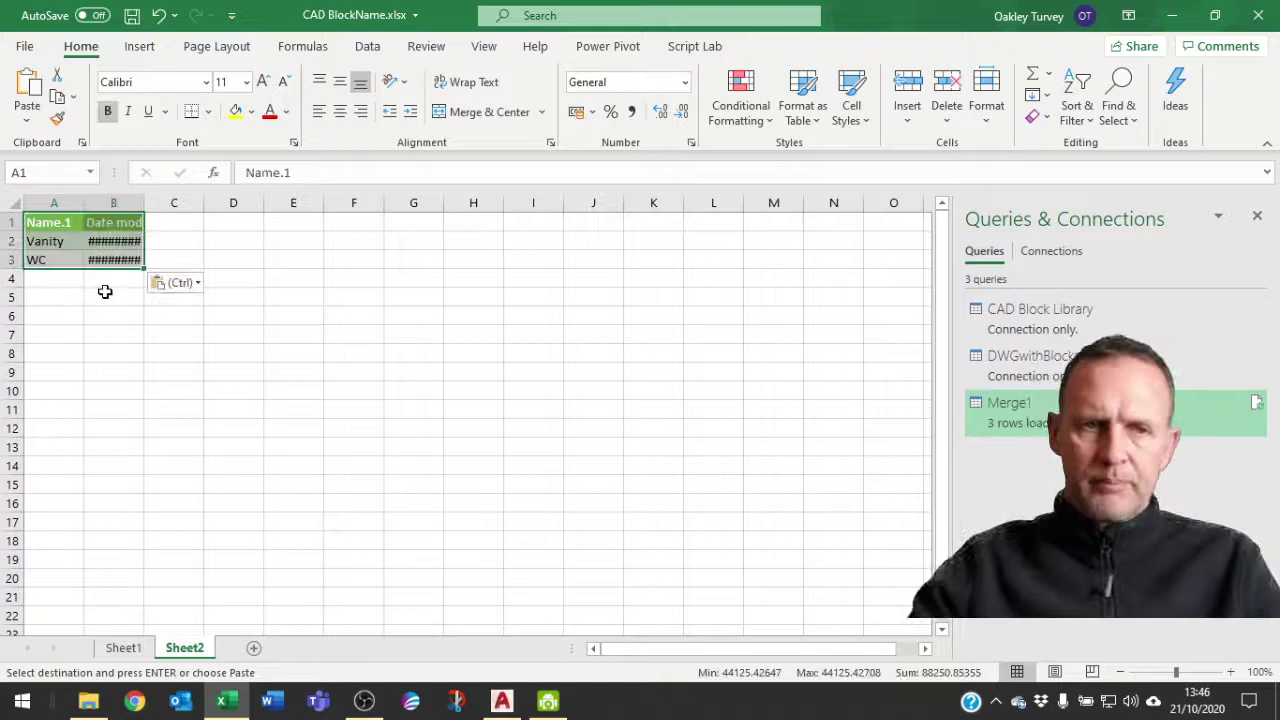
{"action": "double_click", "coordinate": [146, 202]}
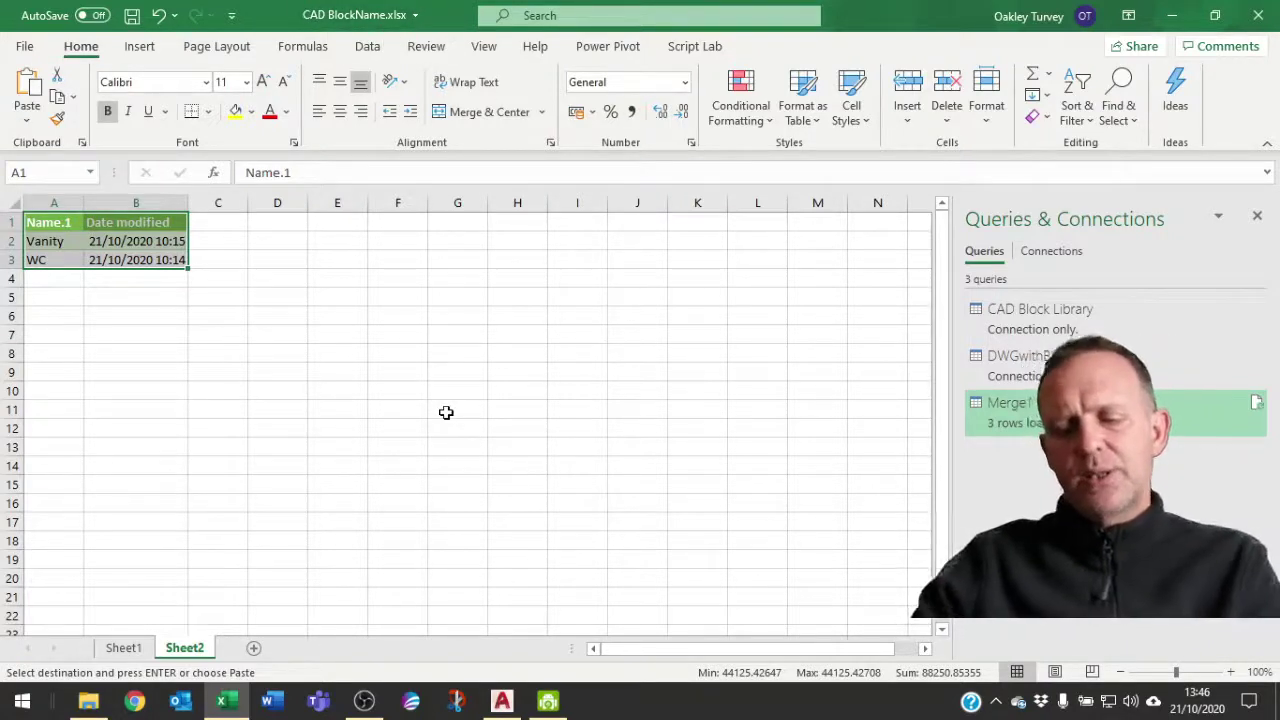
Step: Clear the slicer filter on Sheet1, save the workbook, and return to Sheet2
{"action": "left_click", "coordinate": [124, 648]}
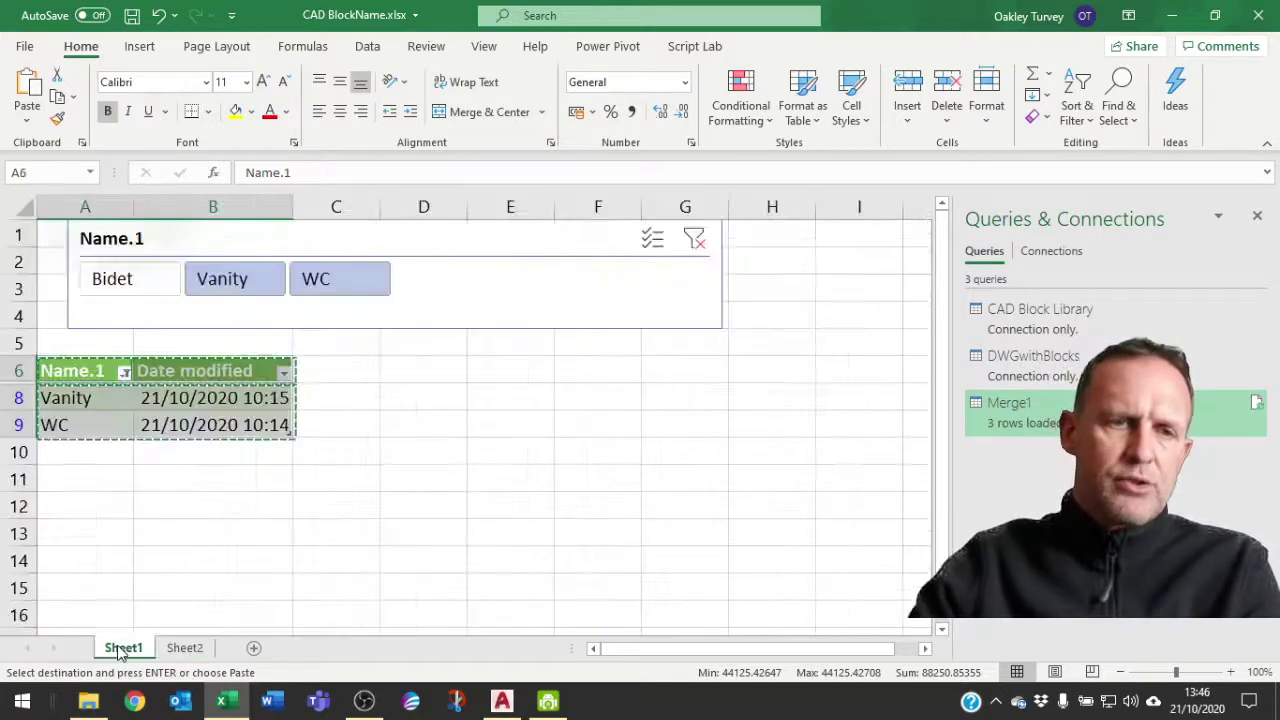
{"action": "left_click", "coordinate": [55, 237]}
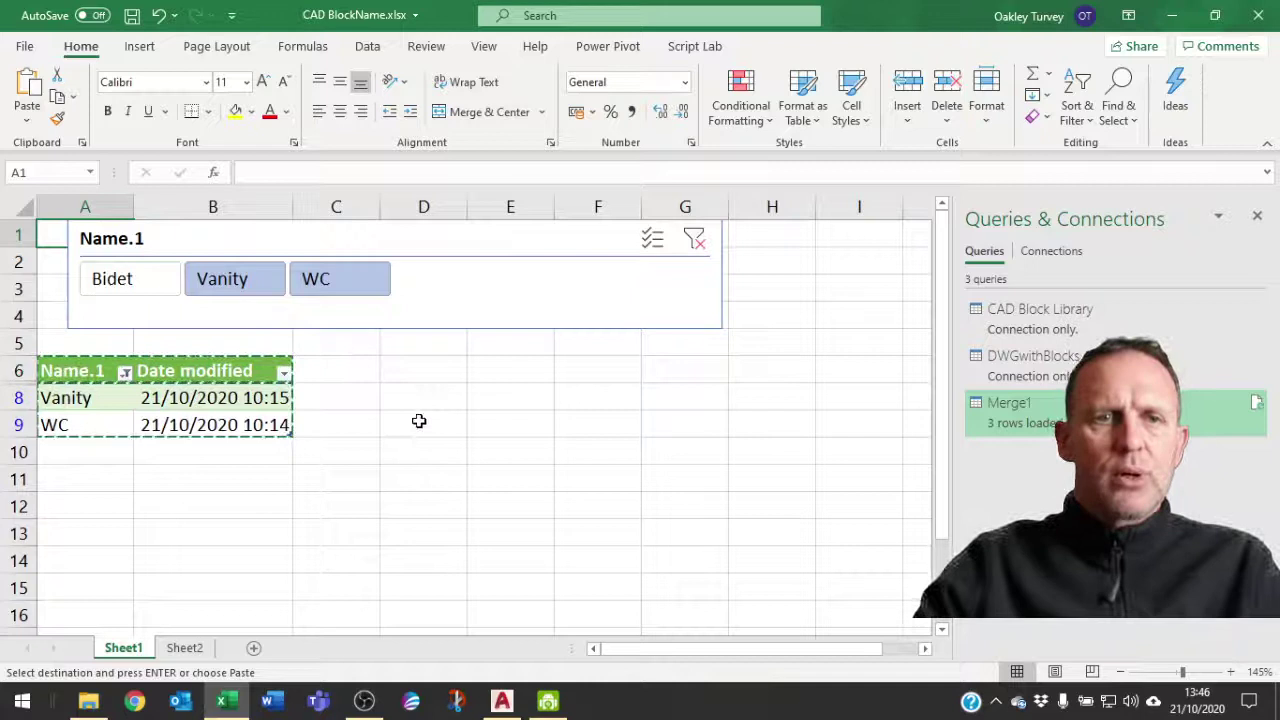
{"action": "key", "text": "ctrl+s"}
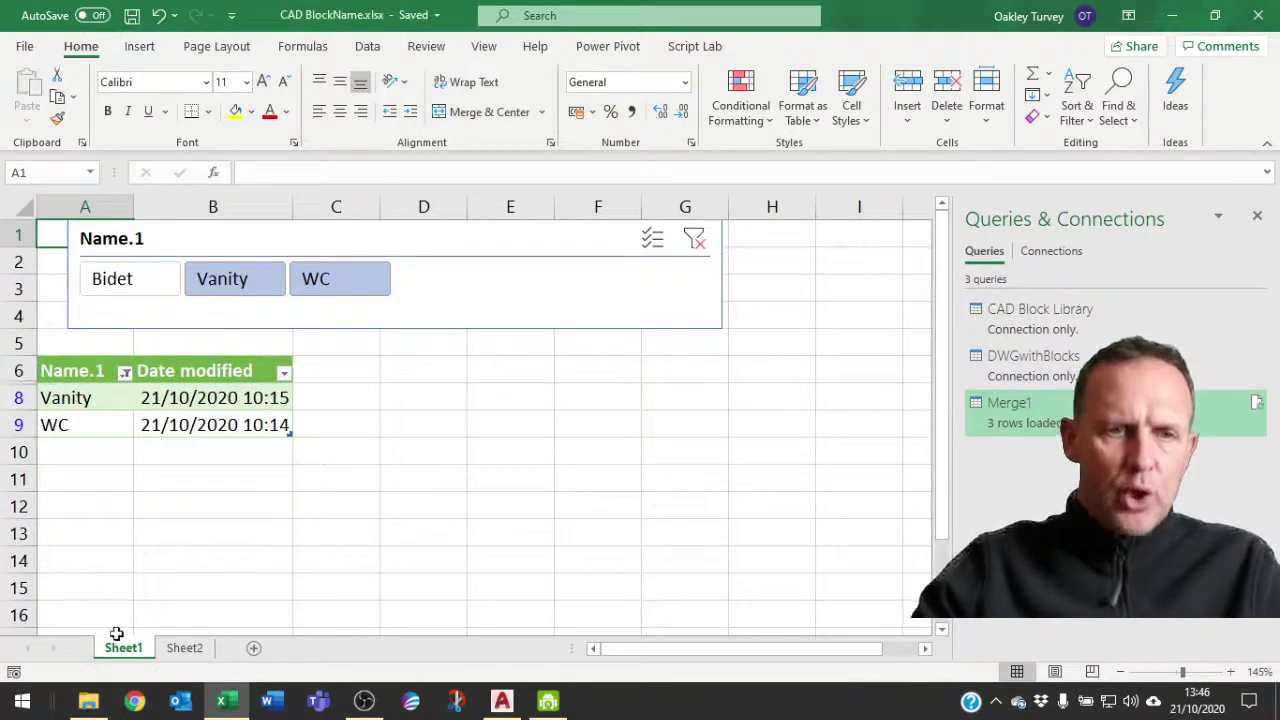
{"action": "left_click", "coordinate": [694, 240]}
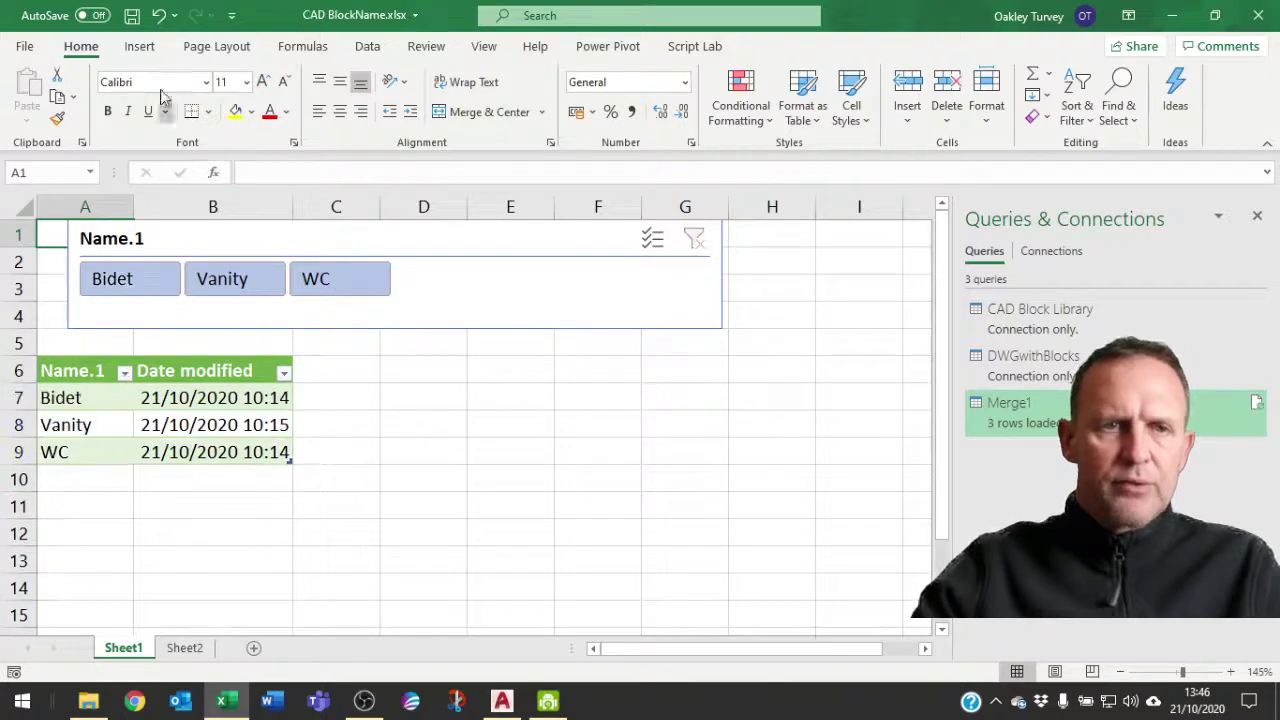
{"action": "left_click", "coordinate": [132, 16]}
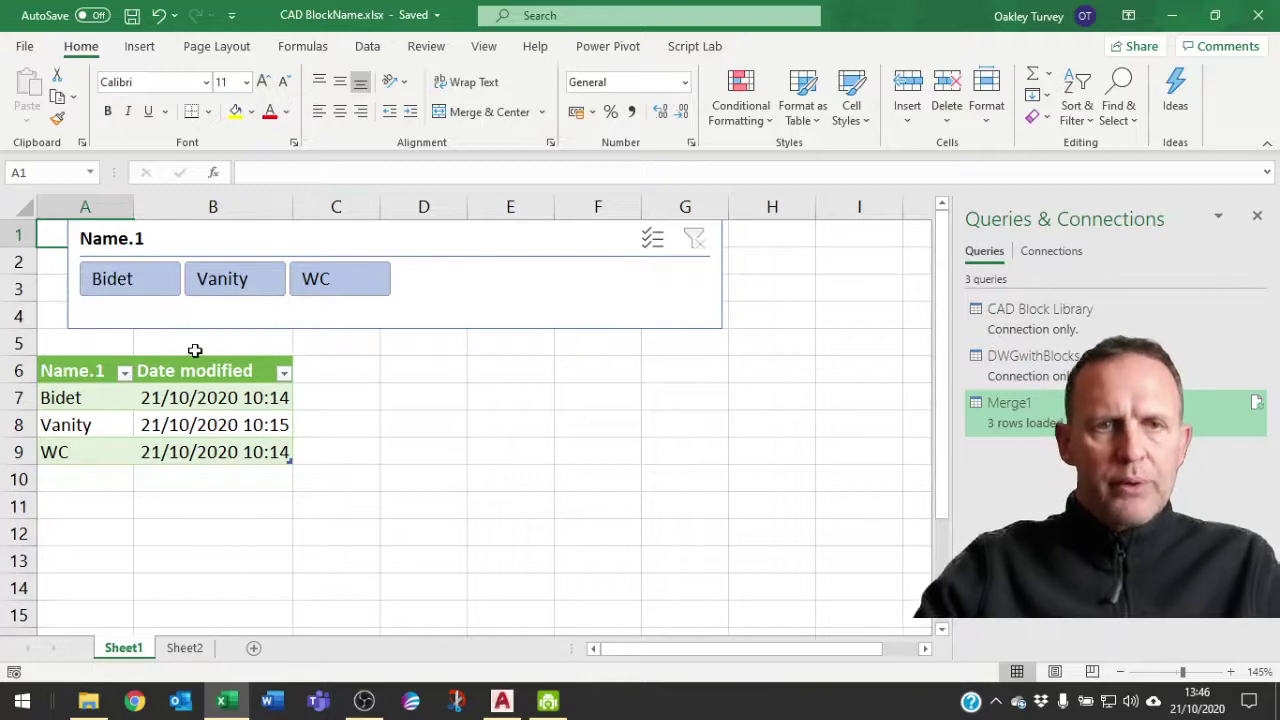
{"action": "left_click", "coordinate": [190, 648]}
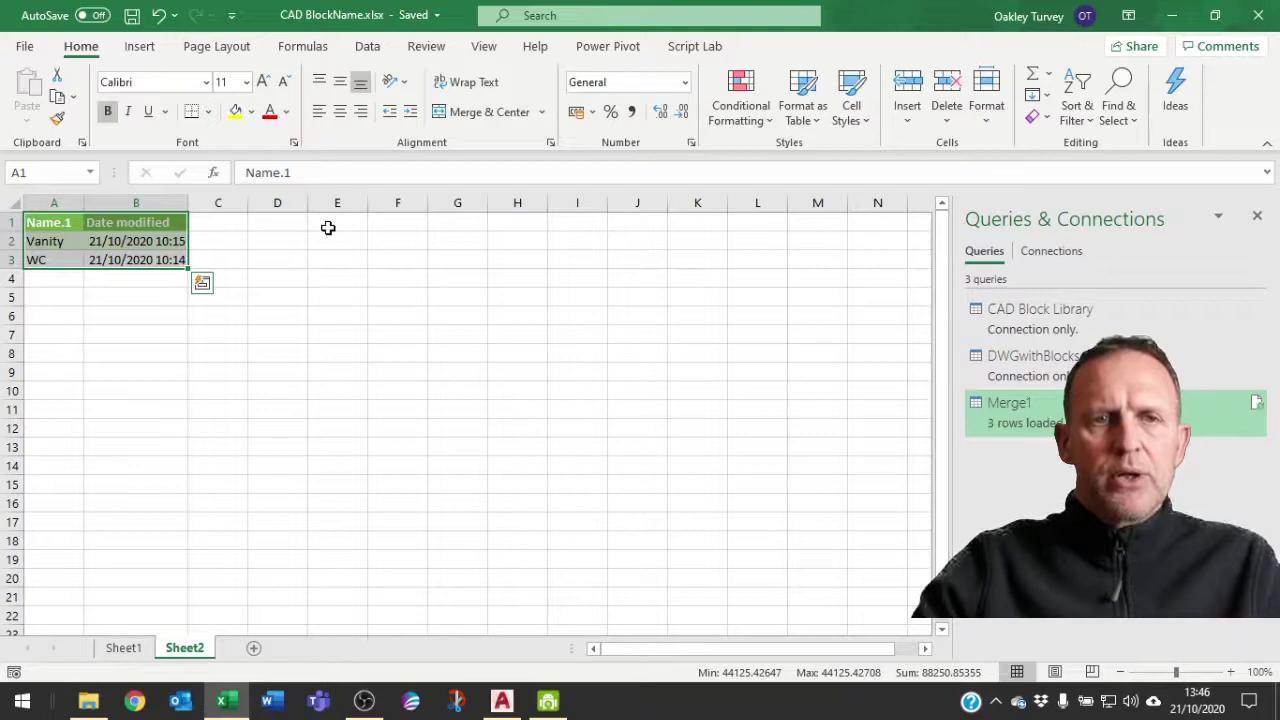
Step: Save only the active Sheet2 to the Desktop as BlockNameFiltered.csv in CSV (Comma delimited) format
{"action": "key", "text": "F12"}
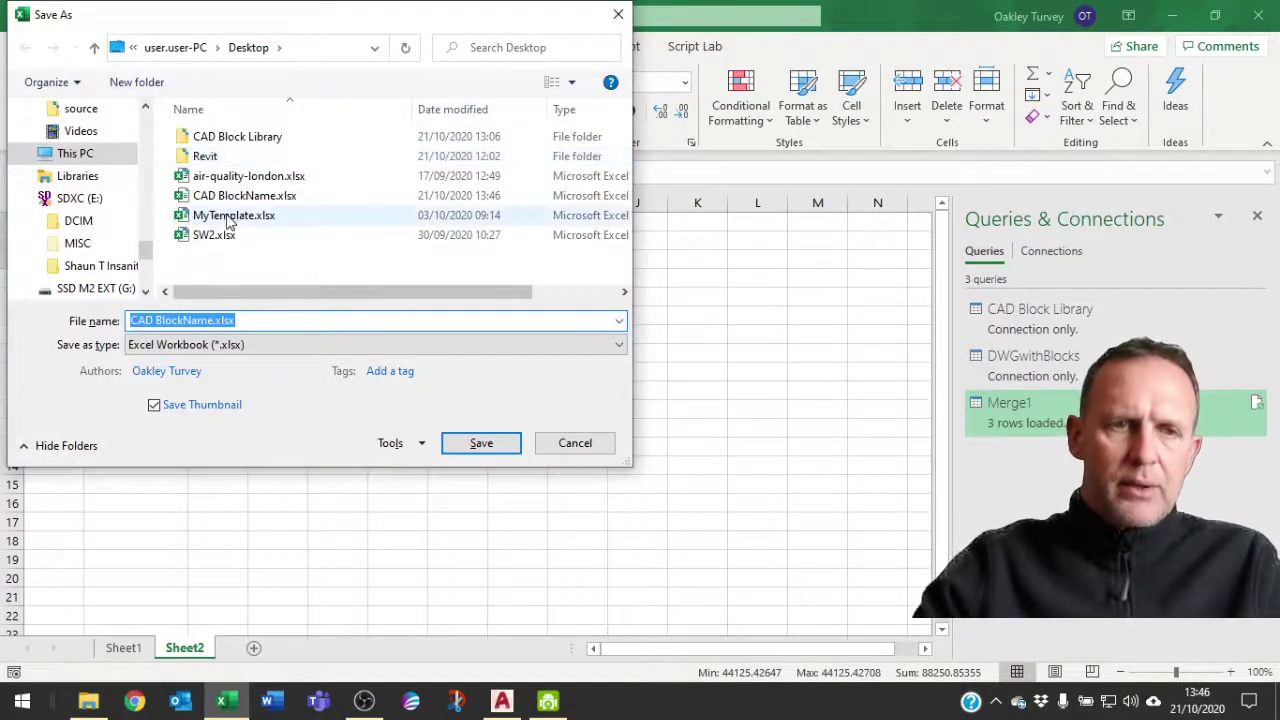
{"action": "left_click", "coordinate": [157, 320]}
{"action": "key", "text": "BackSpace"}
{"action": "key", "text": "BackSpace"}
{"action": "key", "text": "BackSpace"}
{"action": "key", "text": "BackSpace"}
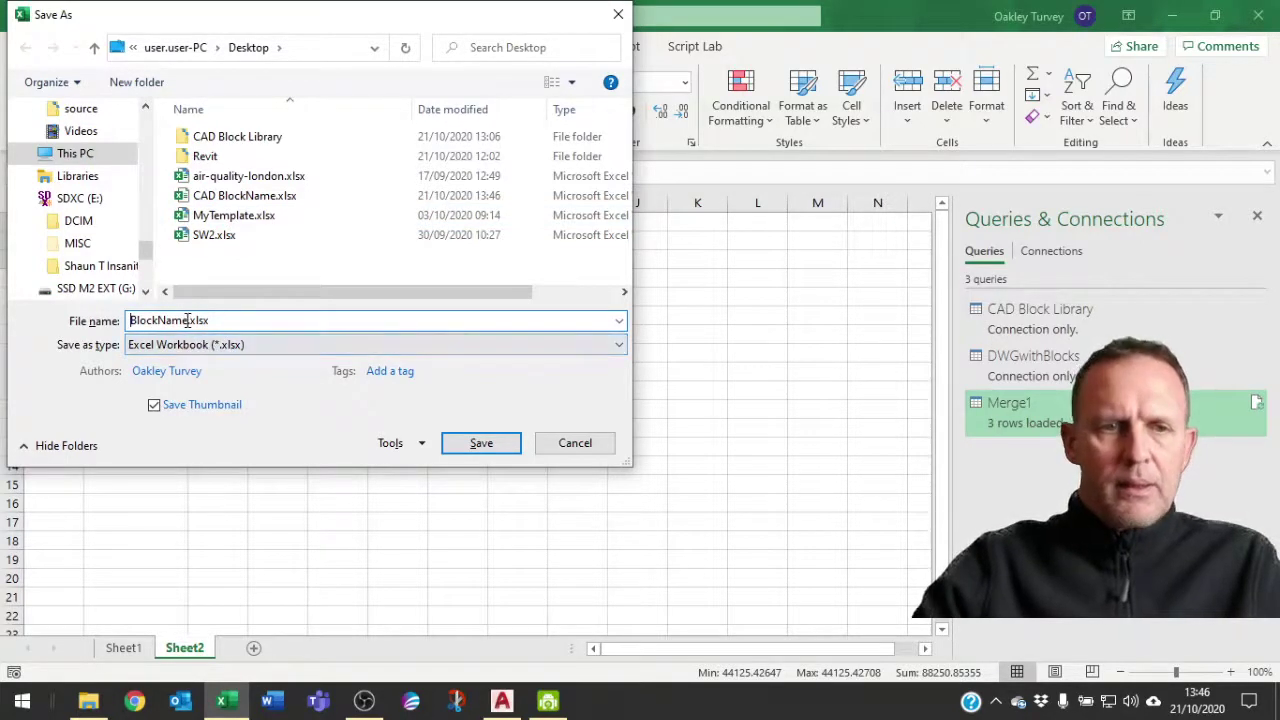
{"action": "type", "text": "Fi"}
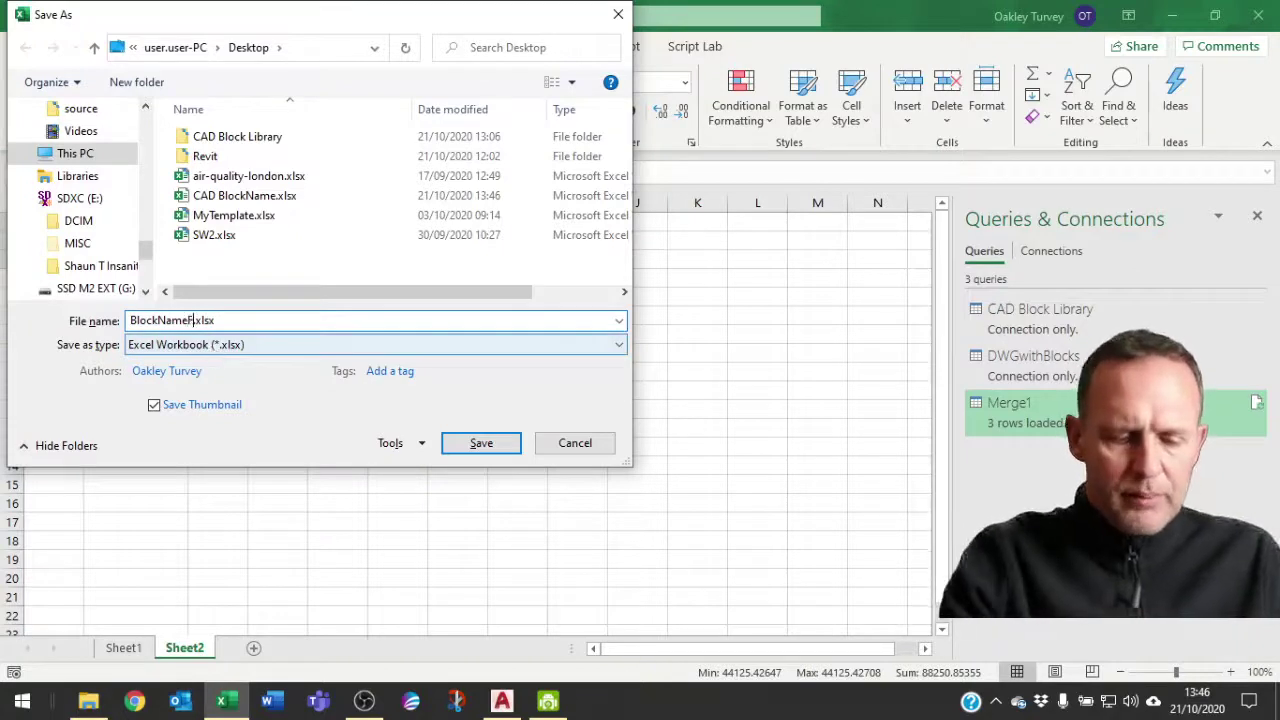
{"action": "type", "text": "ltered"}
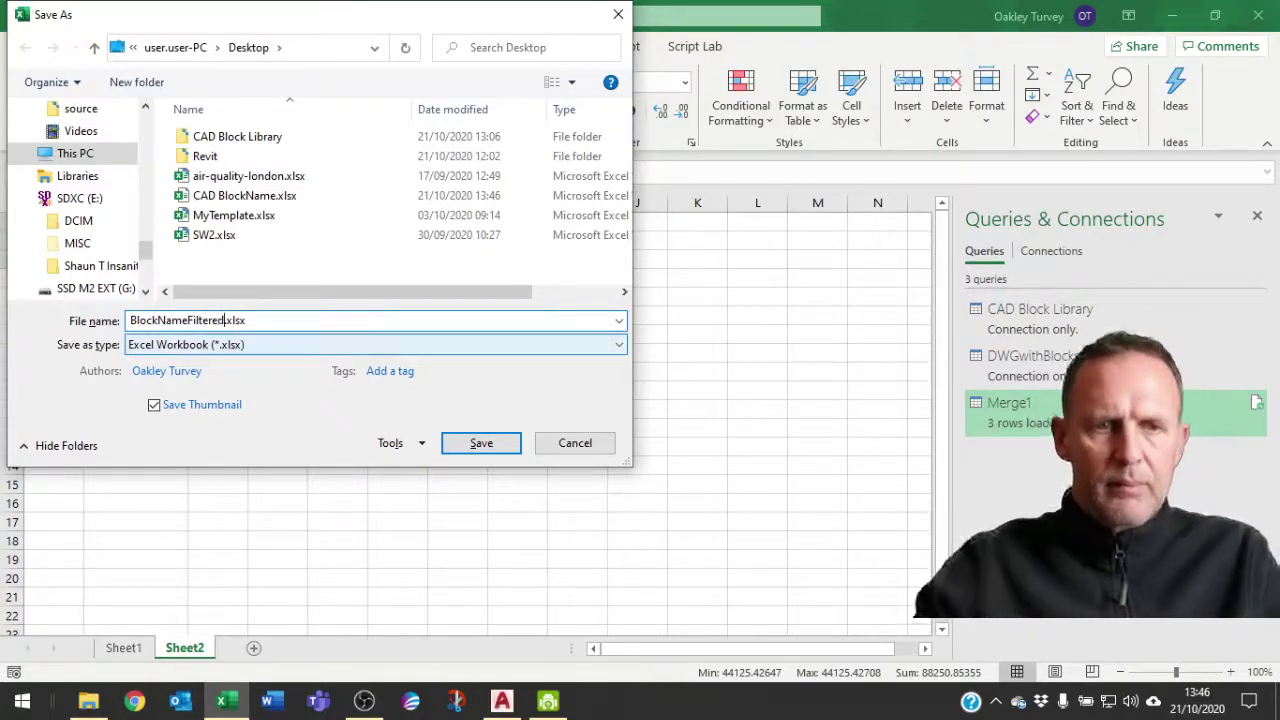
{"action": "left_click", "coordinate": [286, 351]}
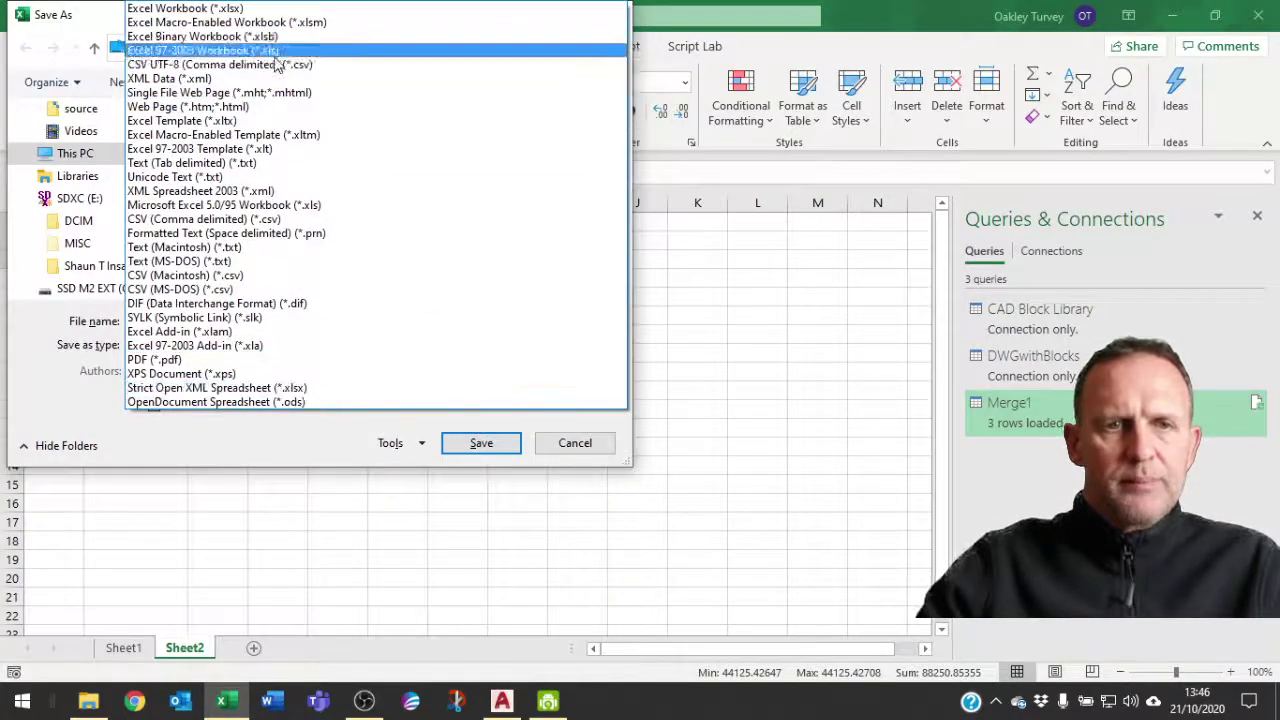
{"action": "left_click", "coordinate": [220, 219]}
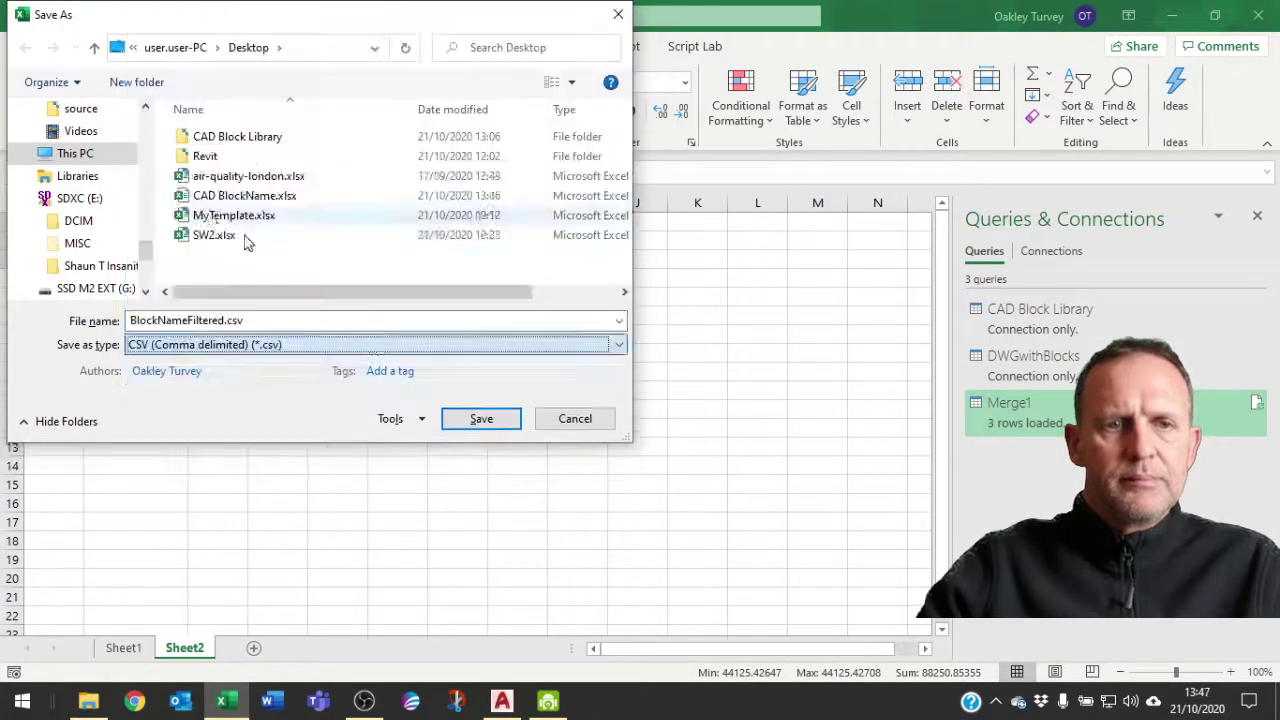
{"action": "left_click", "coordinate": [481, 420]}
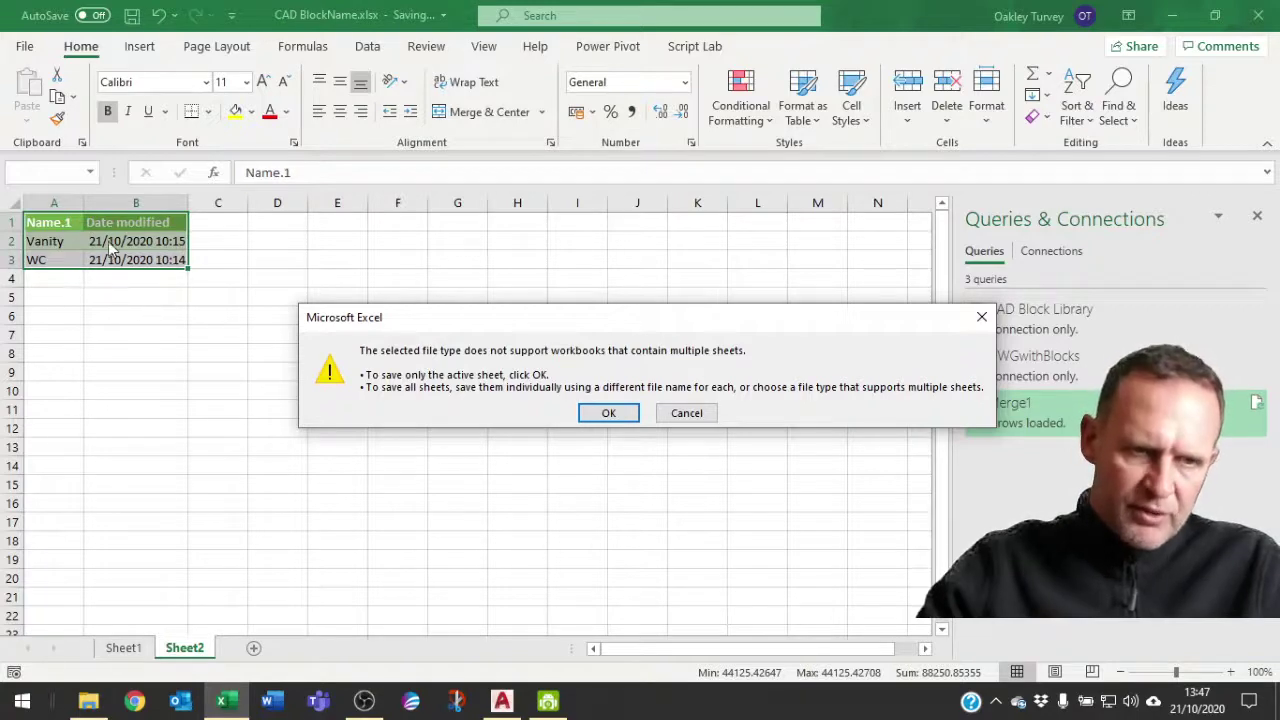
{"action": "left_click", "coordinate": [616, 414]}
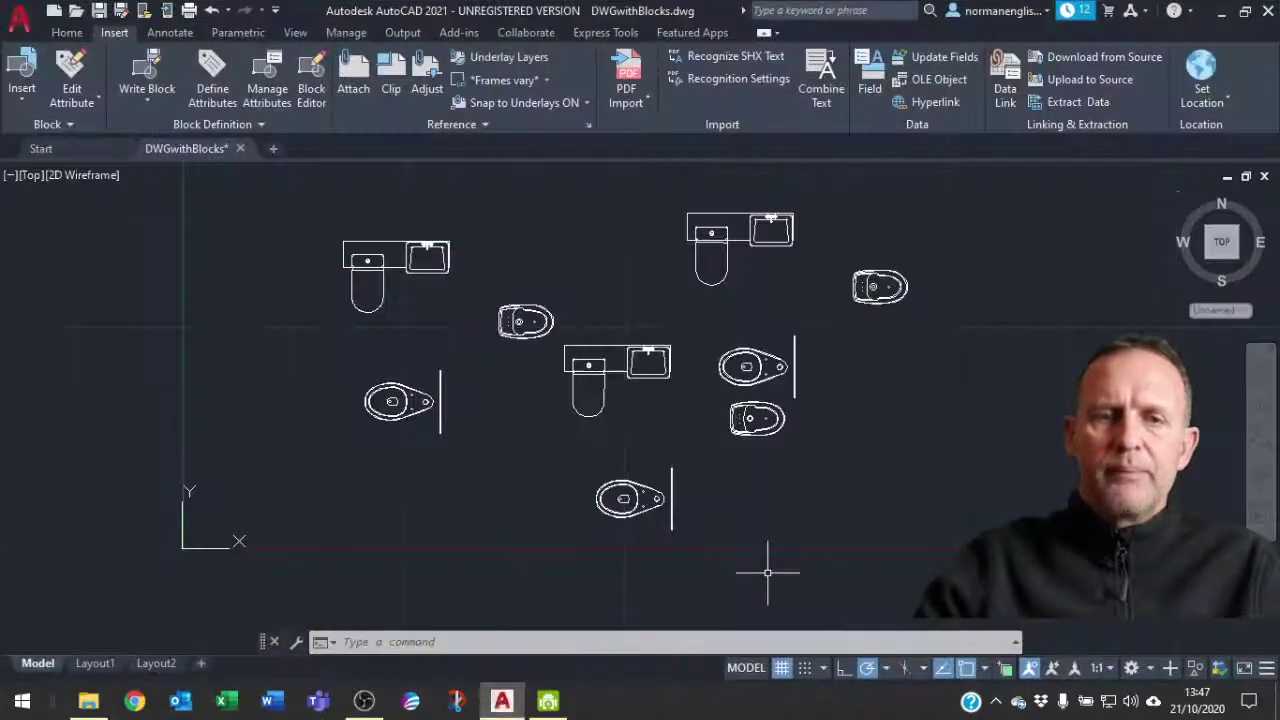
Step: In AutoCAD, with the DWGwithBlocks drawing open, load the UpdateBlocks1.lsp application from the LSP folder
{"action": "left_click", "coordinate": [768, 573]}
{"action": "key", "text": "Escape"}
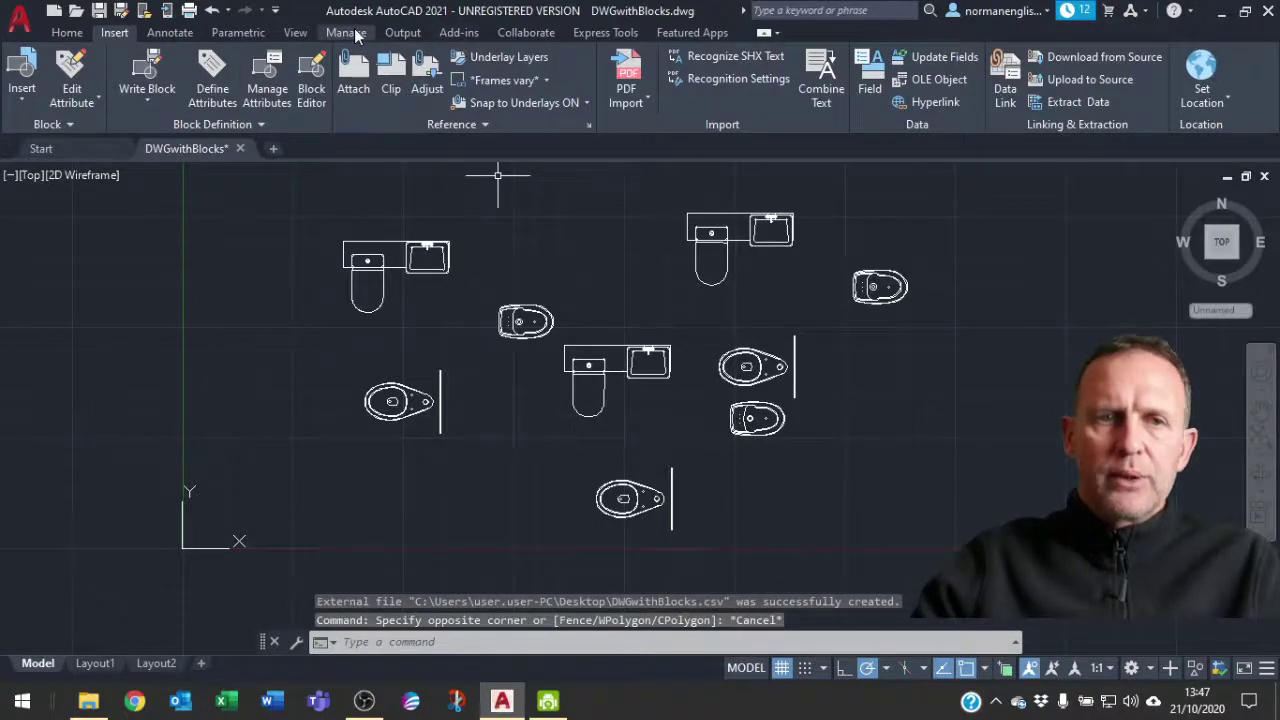
{"action": "left_click", "coordinate": [345, 32]}
{"action": "left_click", "coordinate": [423, 88]}
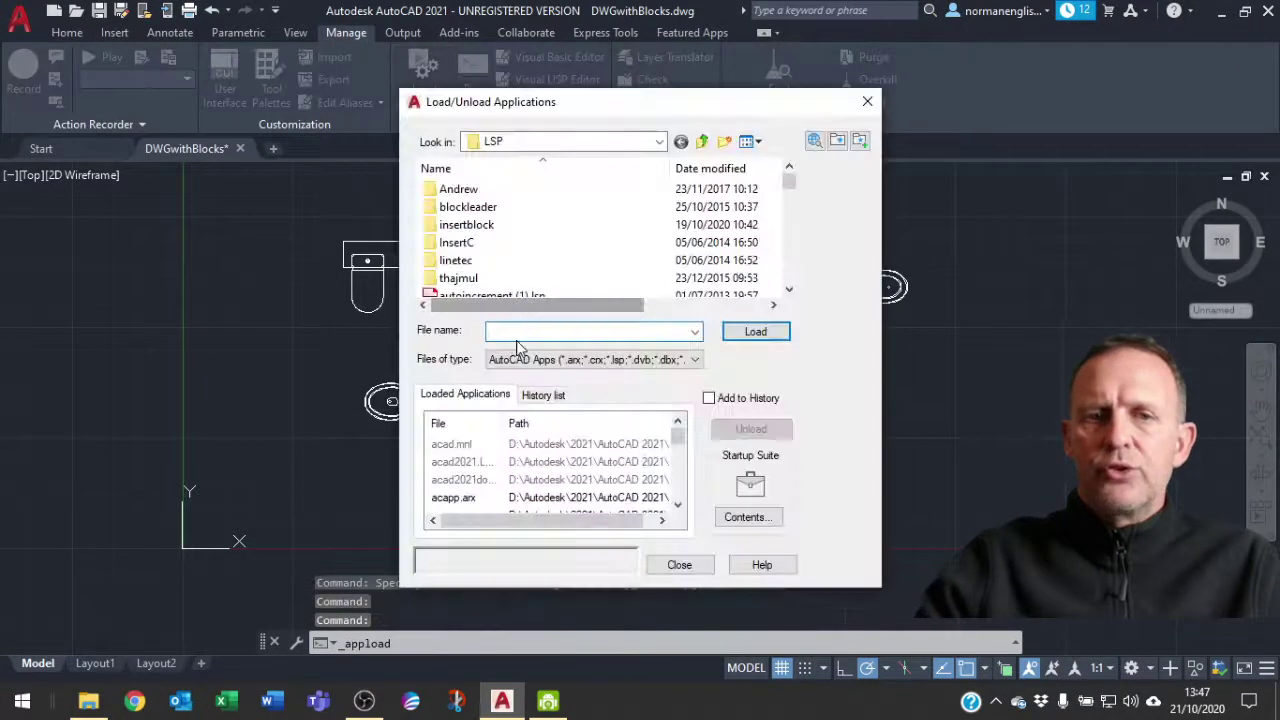
{"action": "scroll", "coordinate": [500, 243], "scroll_direction": "down", "scroll_amount": 6}
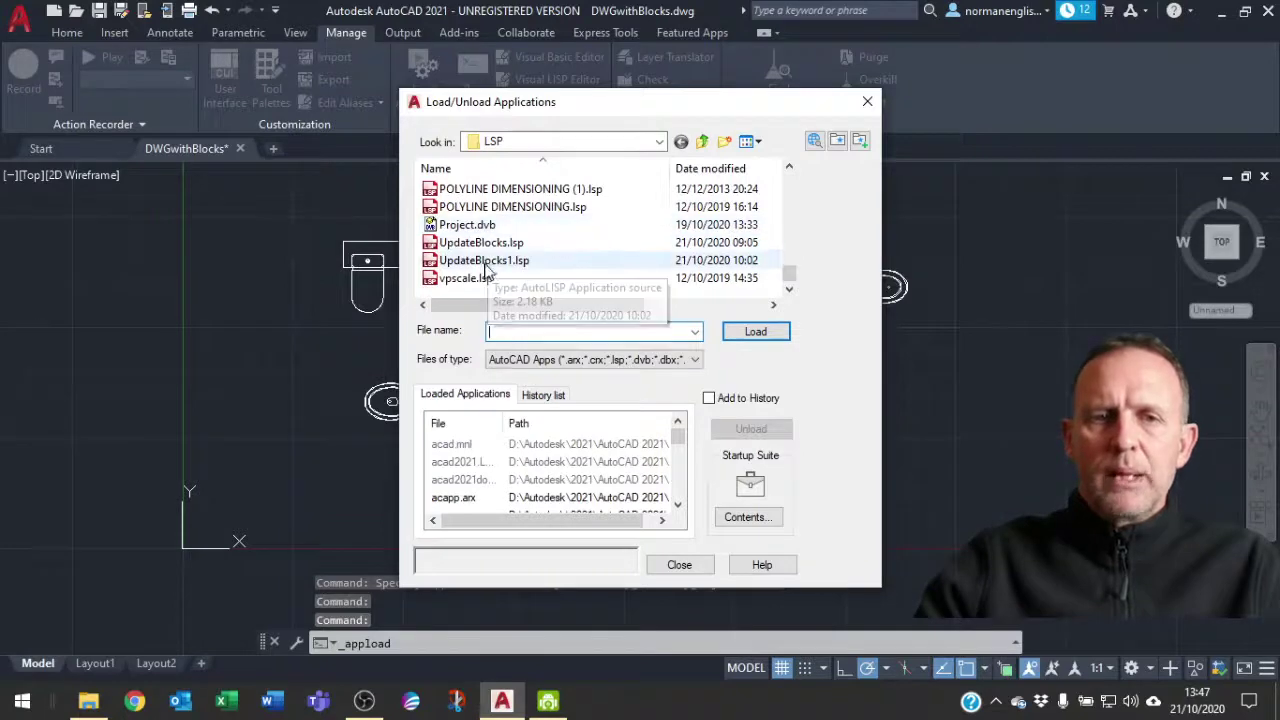
{"action": "double_click", "coordinate": [488, 264]}
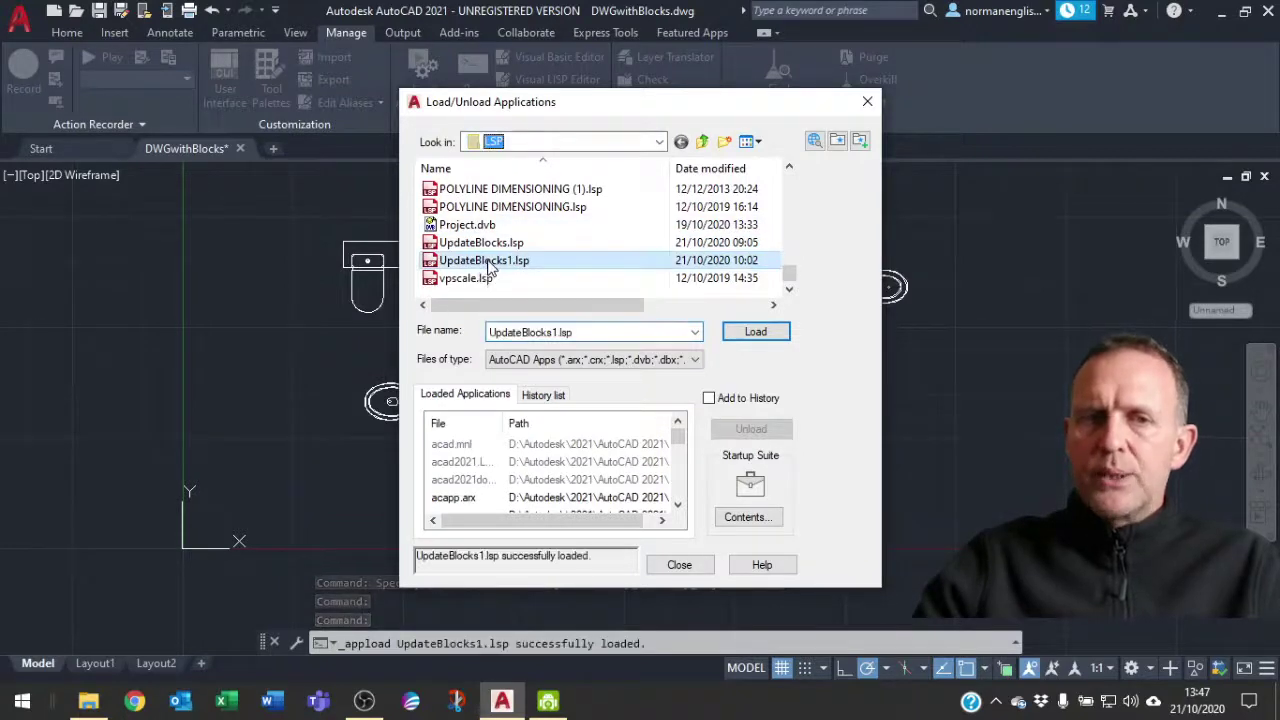
{"action": "left_click", "coordinate": [679, 566]}
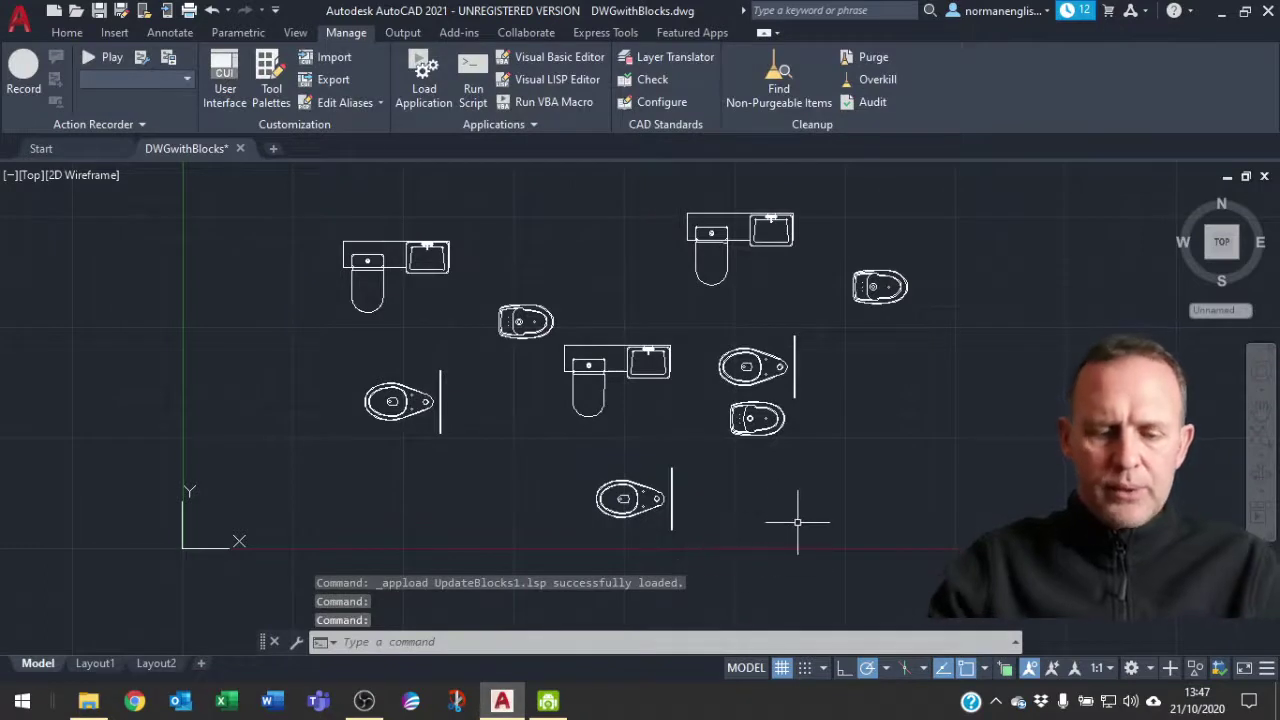
Step: Run UPDATEBLOCKSFROMCSV using BlockNameFiltered.csv from the Desktop to update the listed blocks in the drawing
{"action": "type", "text": "UPD"}
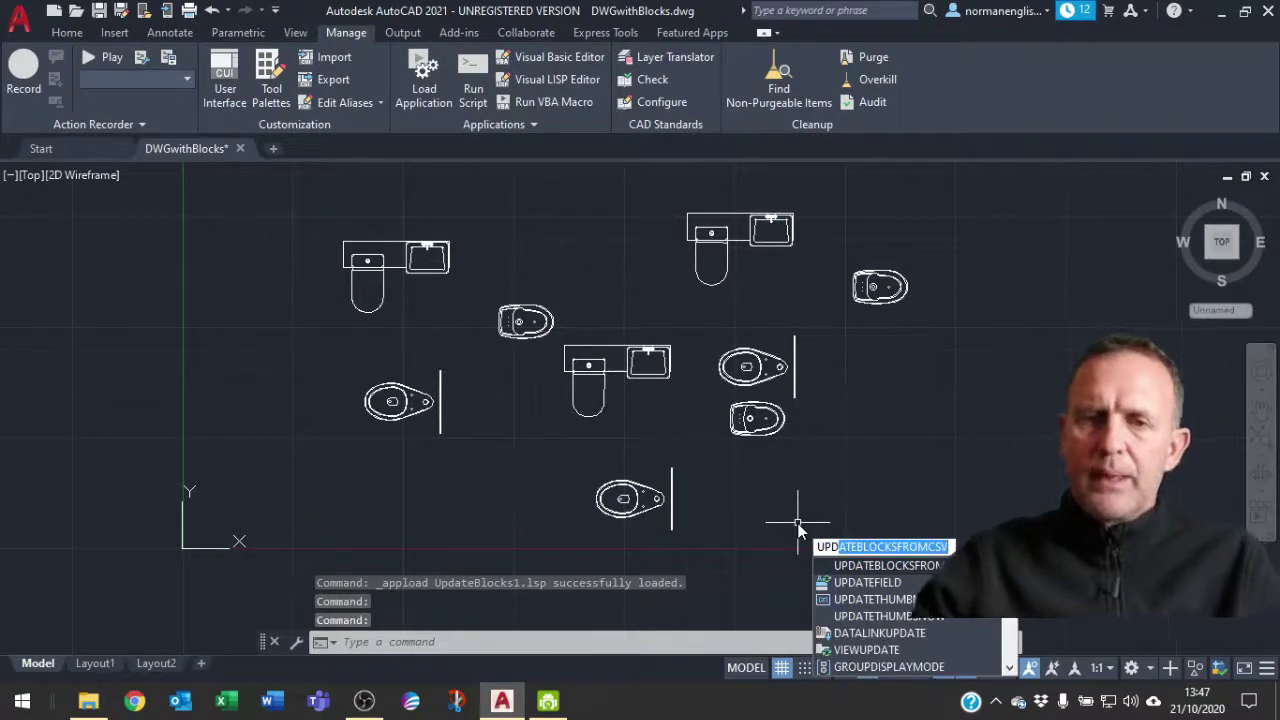
{"action": "key", "text": "Return"}
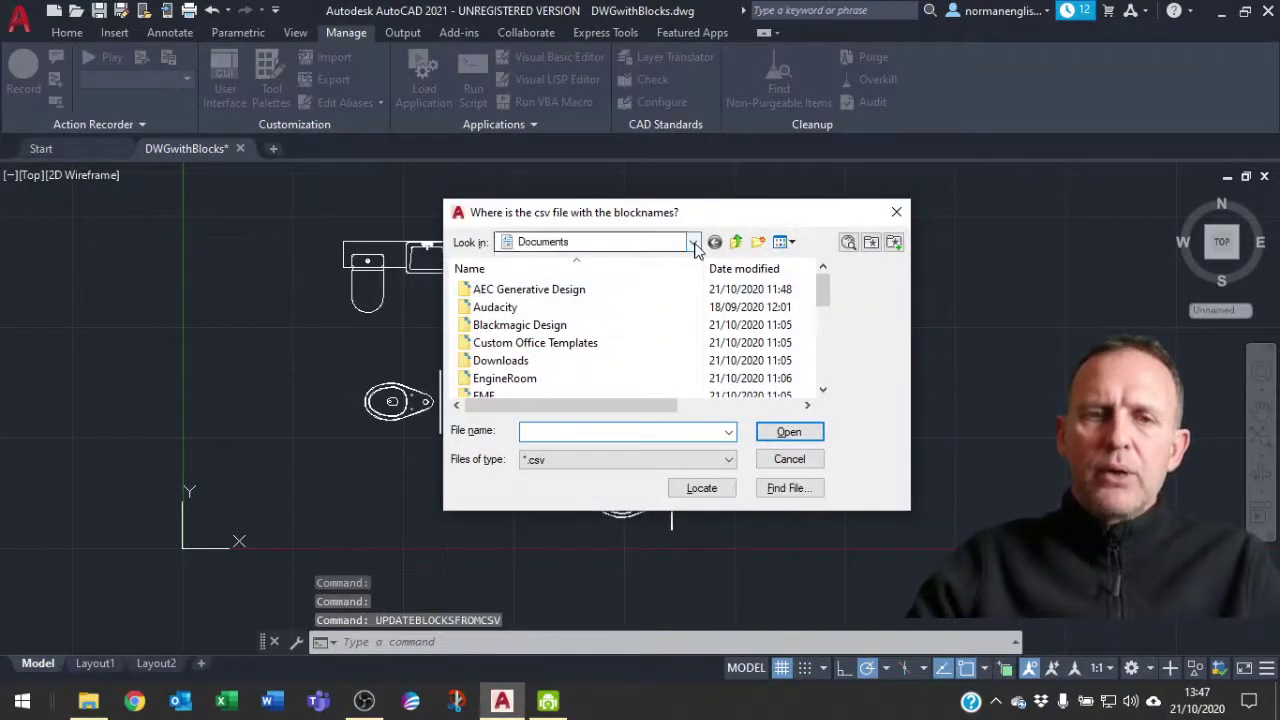
{"action": "left_click", "coordinate": [693, 242]}
{"action": "left_click", "coordinate": [551, 276]}
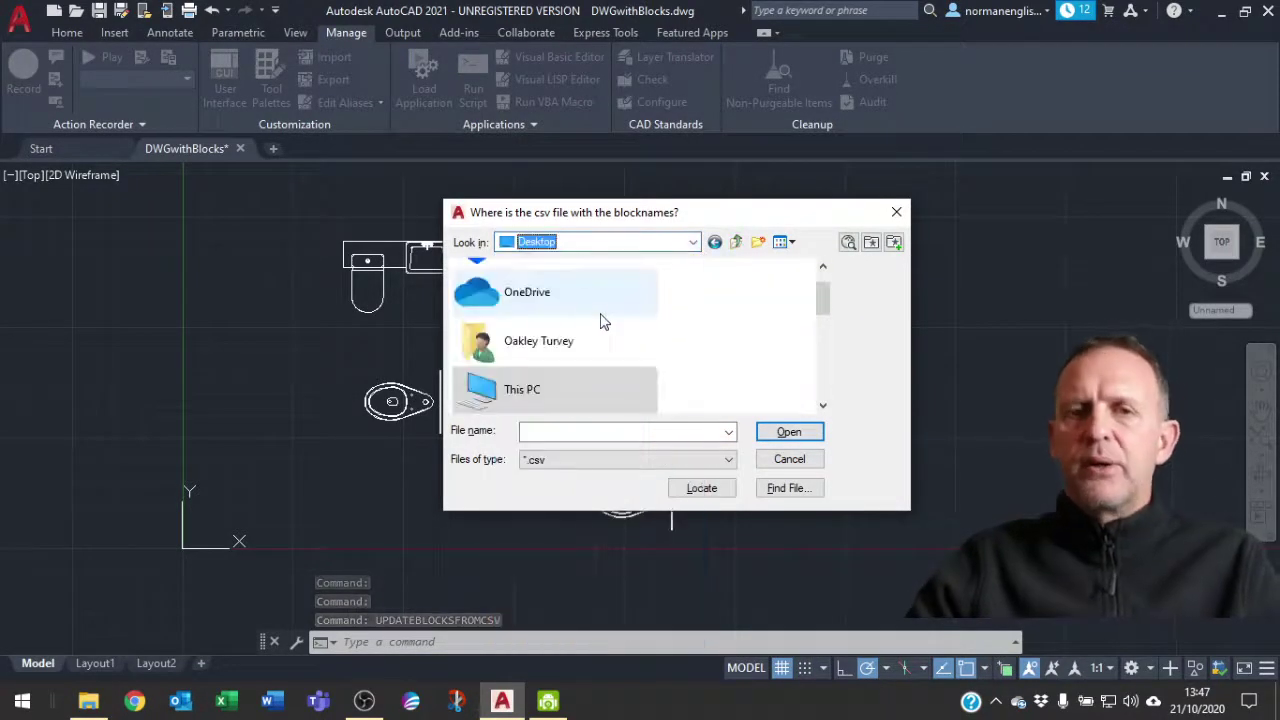
{"action": "scroll", "coordinate": [620, 325], "scroll_direction": "down", "scroll_amount": 5}
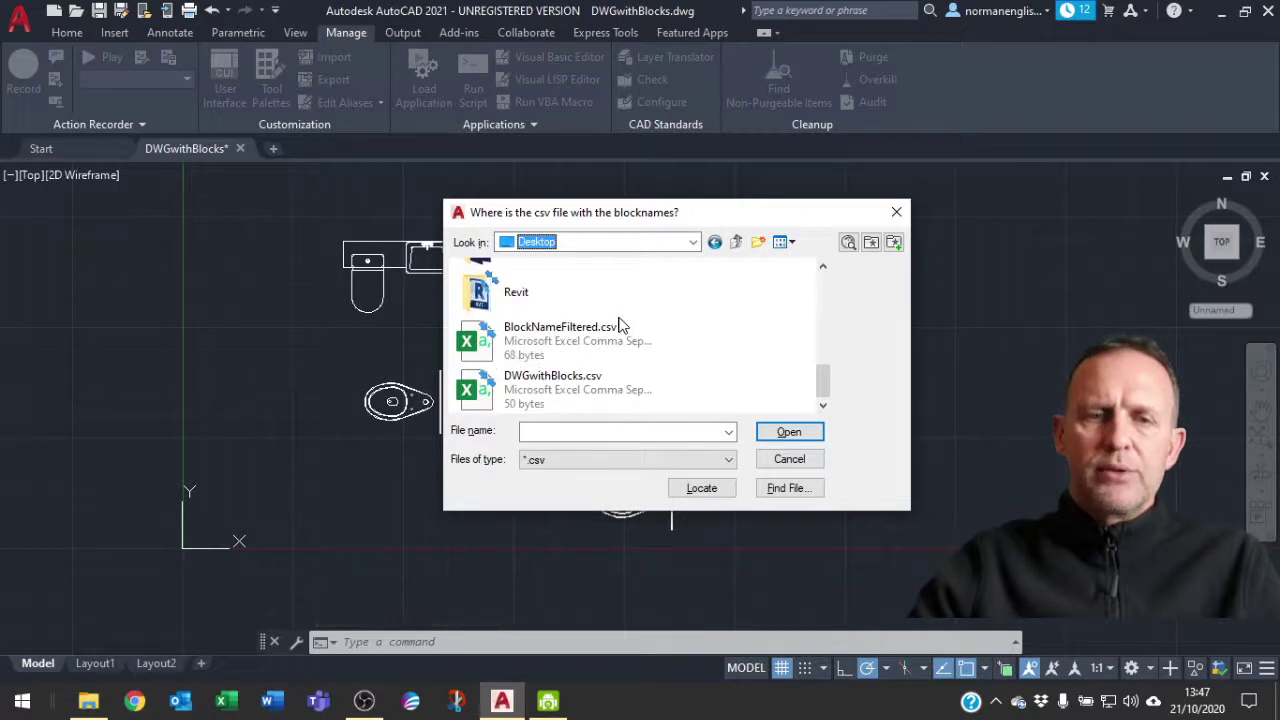
{"action": "left_click", "coordinate": [528, 344]}
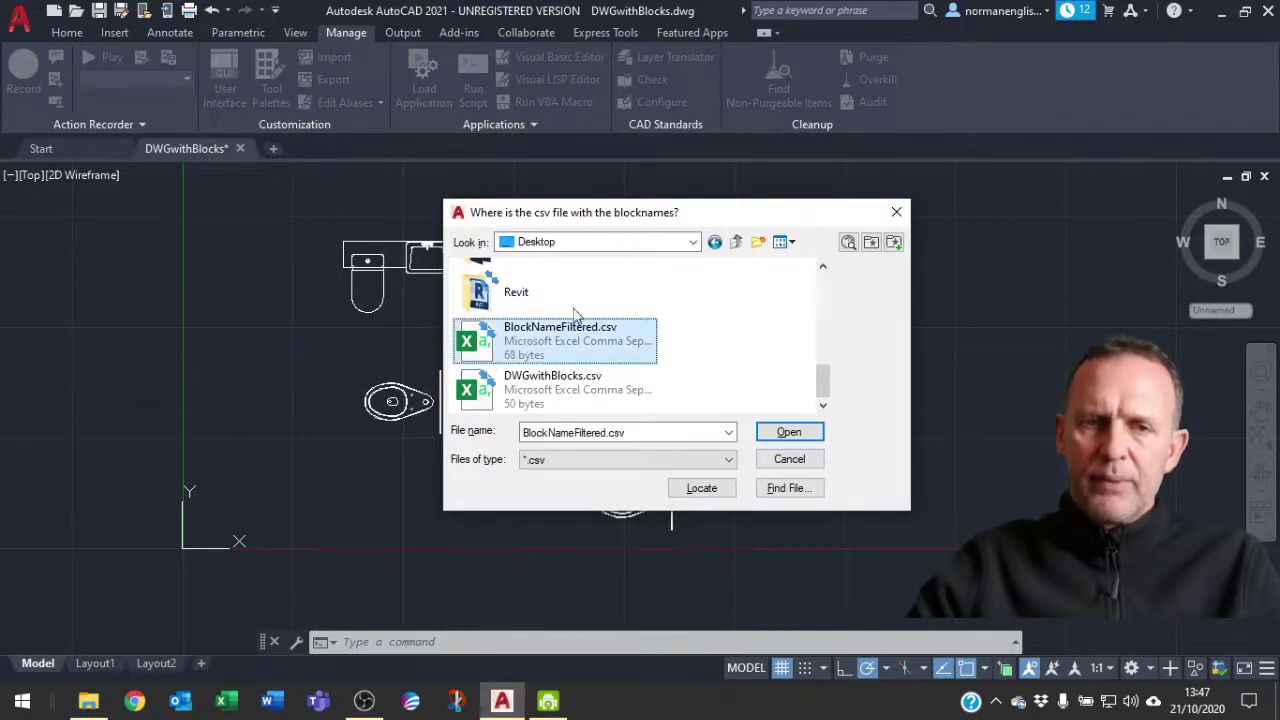
{"action": "left_click_drag", "start_coordinate": [729, 212], "coordinate": [1005, 177]}
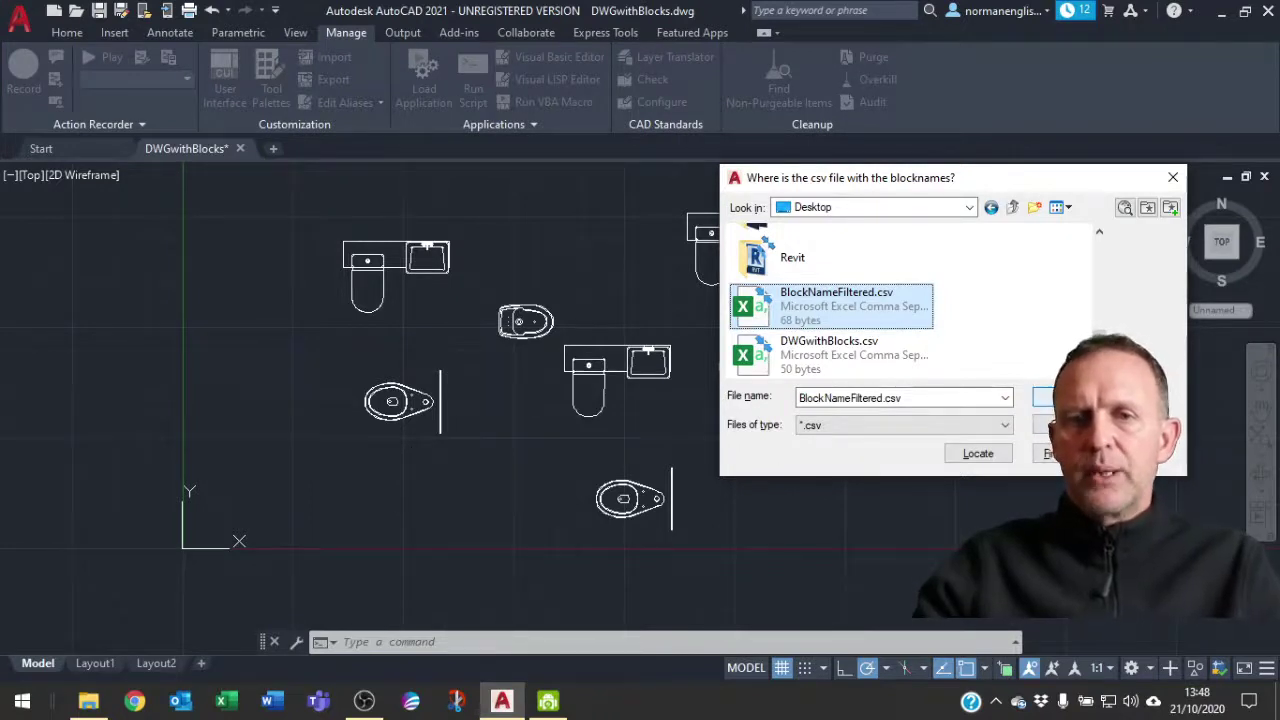
{"action": "key", "text": "Return"}
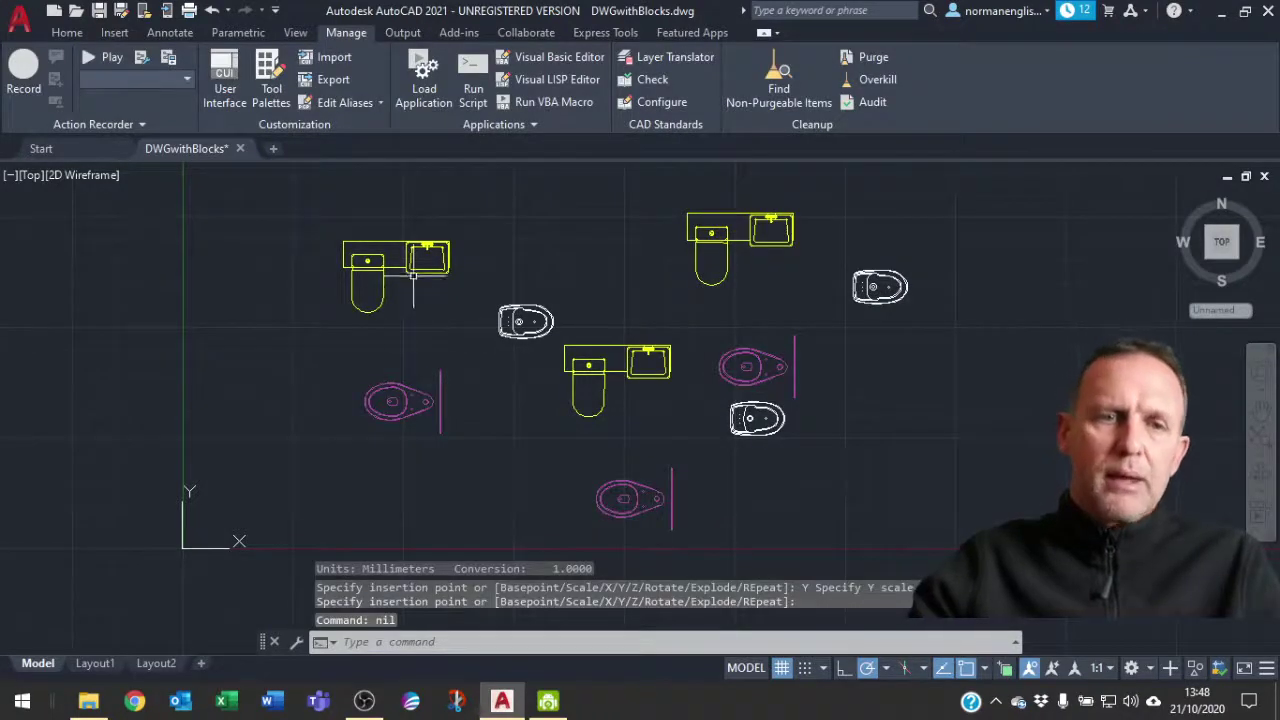